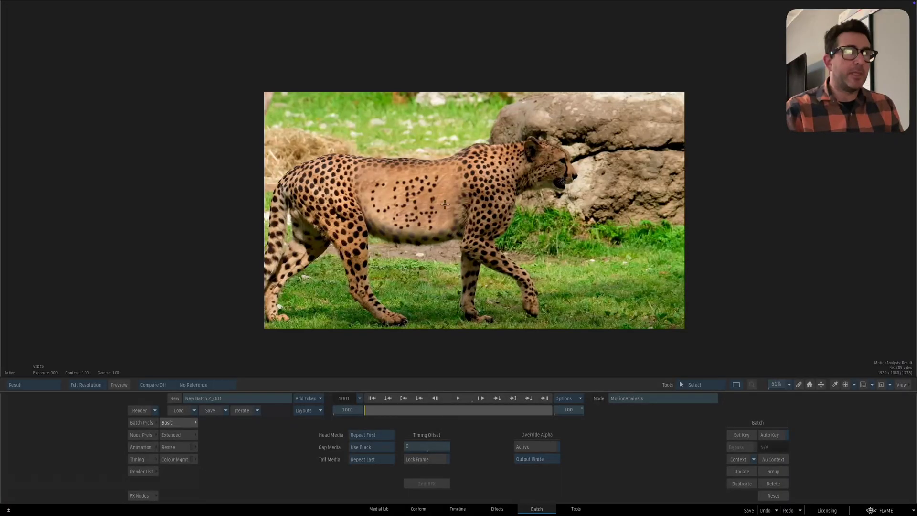
- Play back the MotionAnalysis result from the first frame, stop it and return to the batch schematic
drag(419, 411, 365, 411)
click(458, 399)
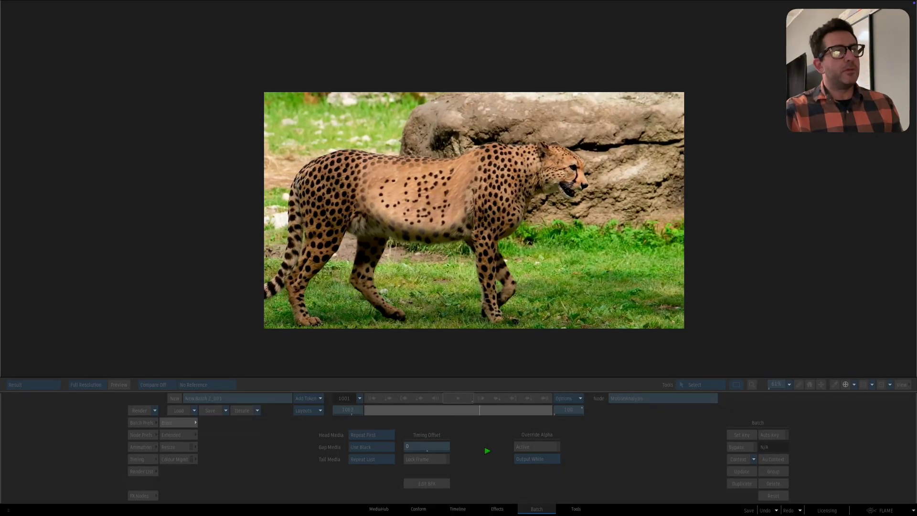
click(492, 448)
key(Escape)
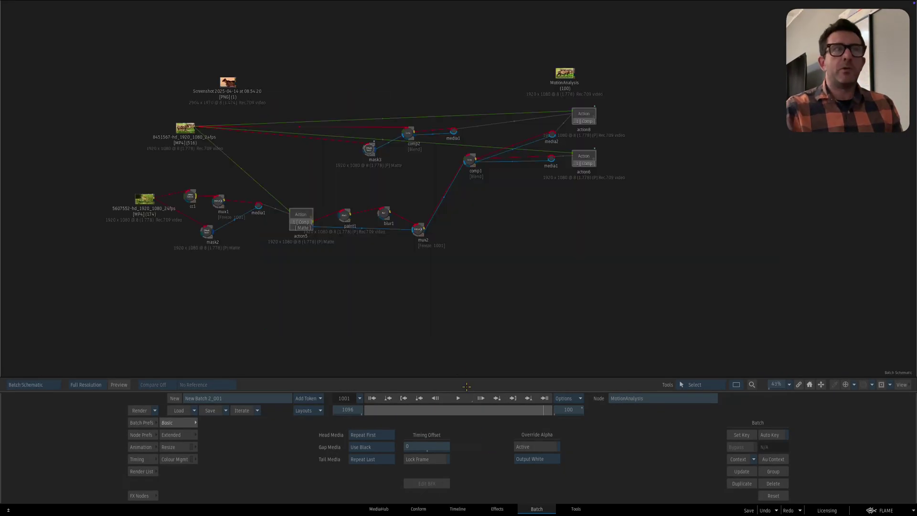
- View the cheetah reference screenshot full size and return to the batch schematic
click(228, 82)
key(F4)
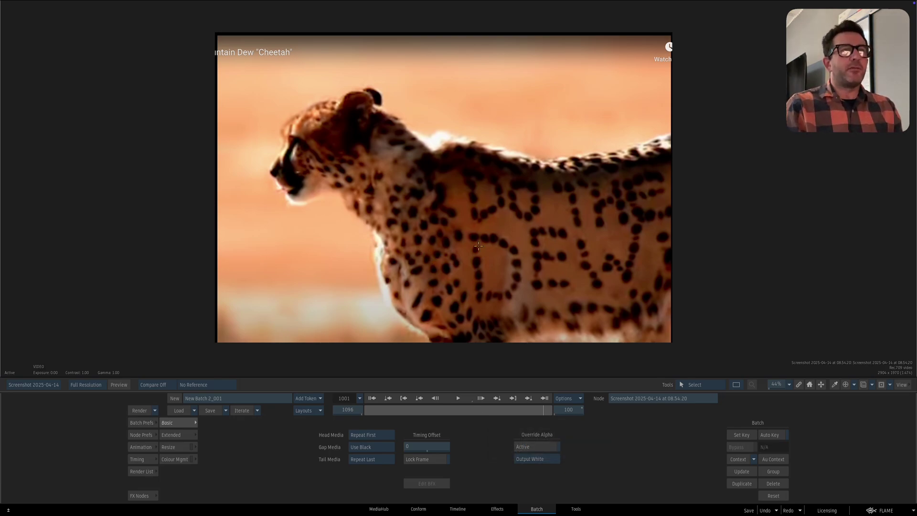
key(Escape)
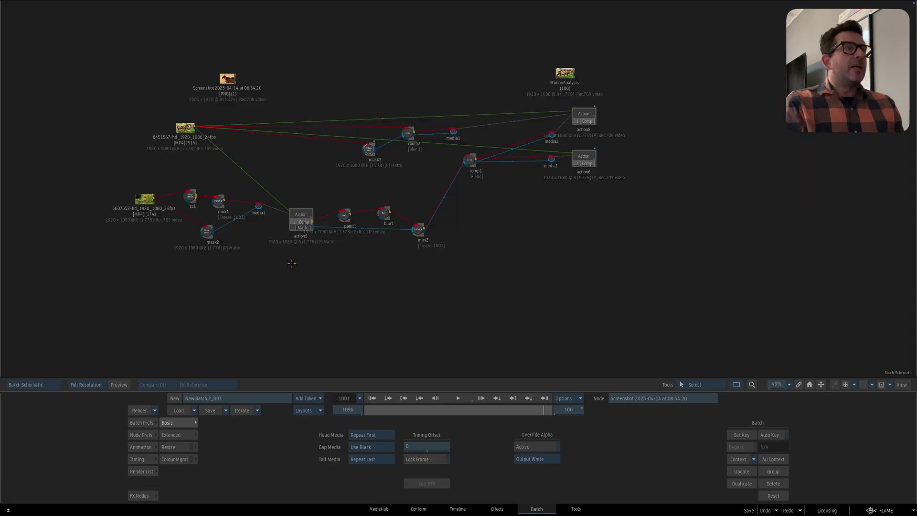
- Tidy the batch schematic by repositioning the screenshot, media1, MotionAnalysis and 8451567 clips, and the action6 and action8 nodes
drag(228, 78, 214, 67)
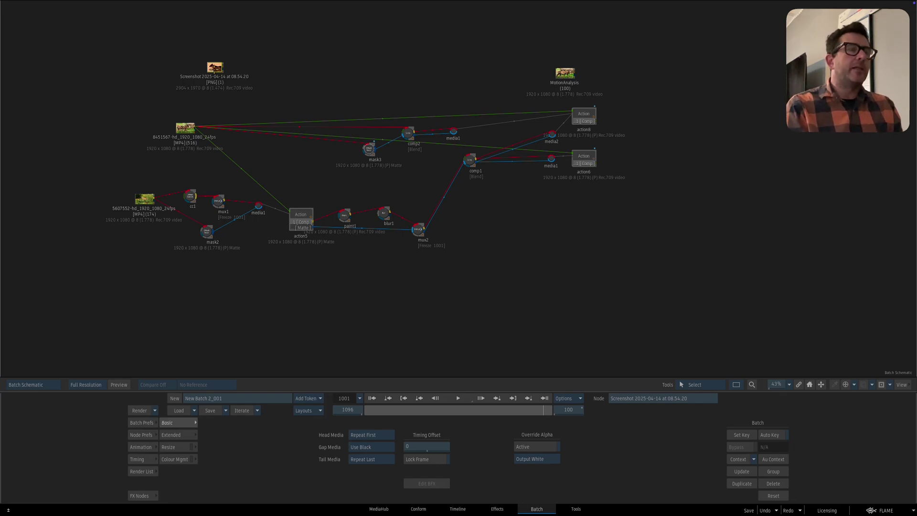
click(258, 205)
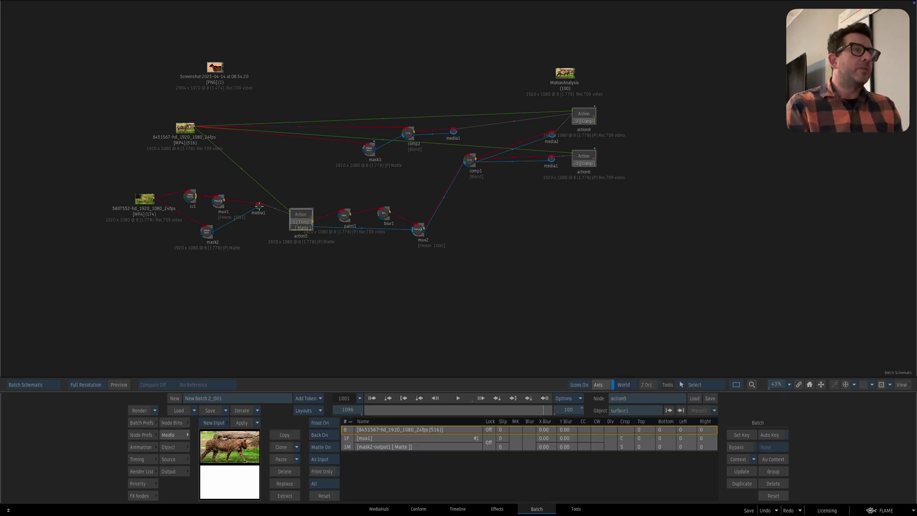
drag(259, 205, 252, 215)
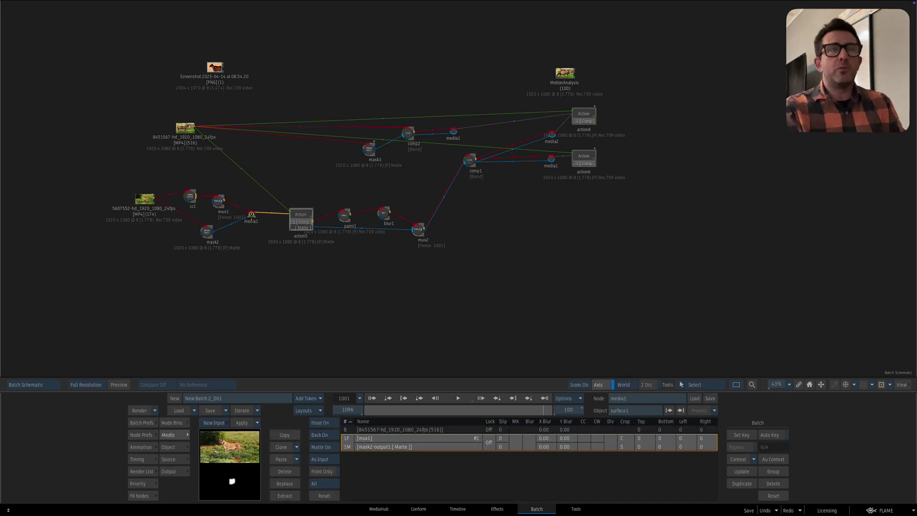
drag(575, 95, 568, 94)
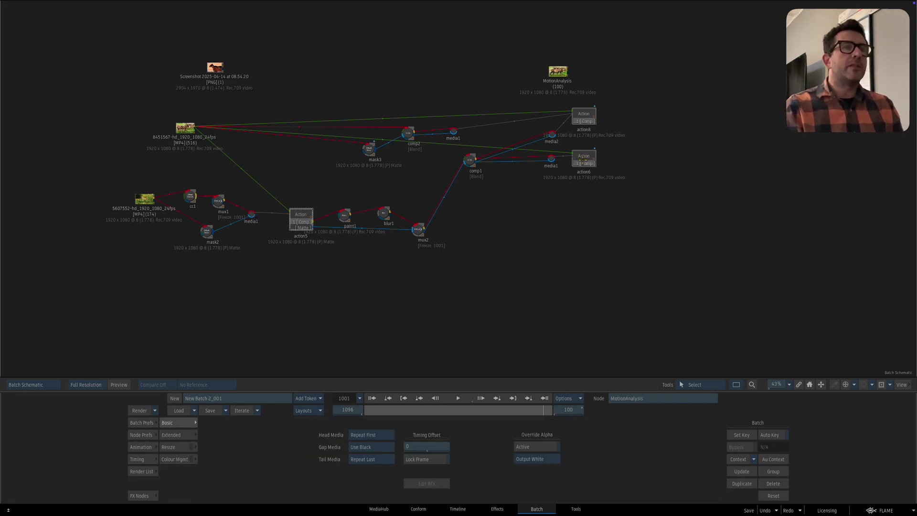
mouse_move(185, 128)
mouse_down()
mouse_move(174, 122)
mouse_move(179, 136)
mouse_up()
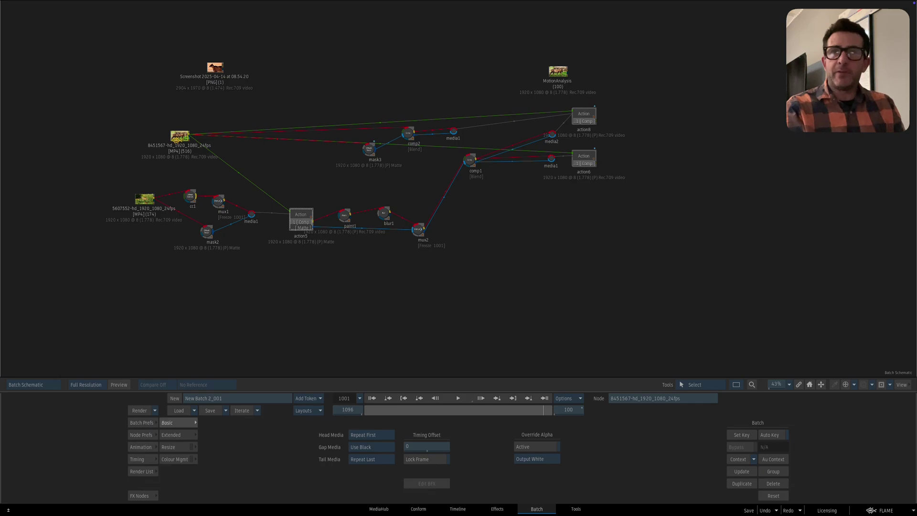
drag(579, 154, 581, 159)
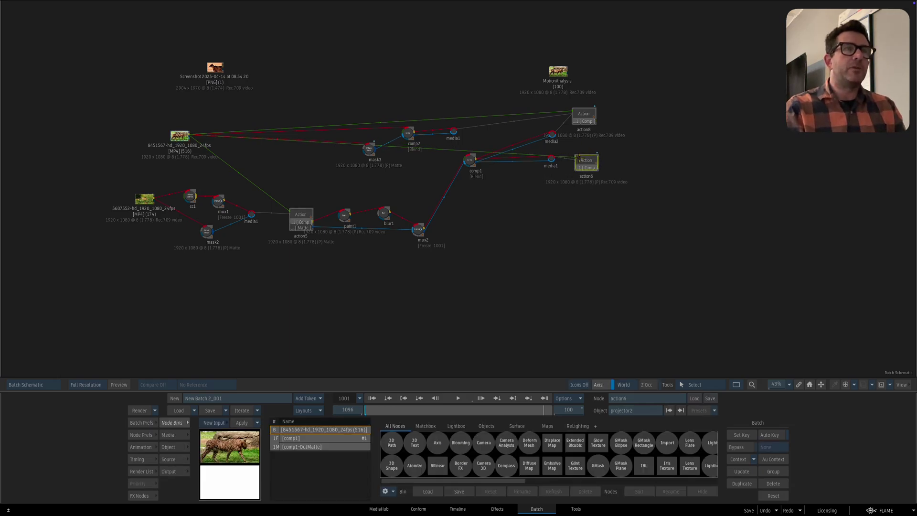
drag(583, 116, 582, 116)
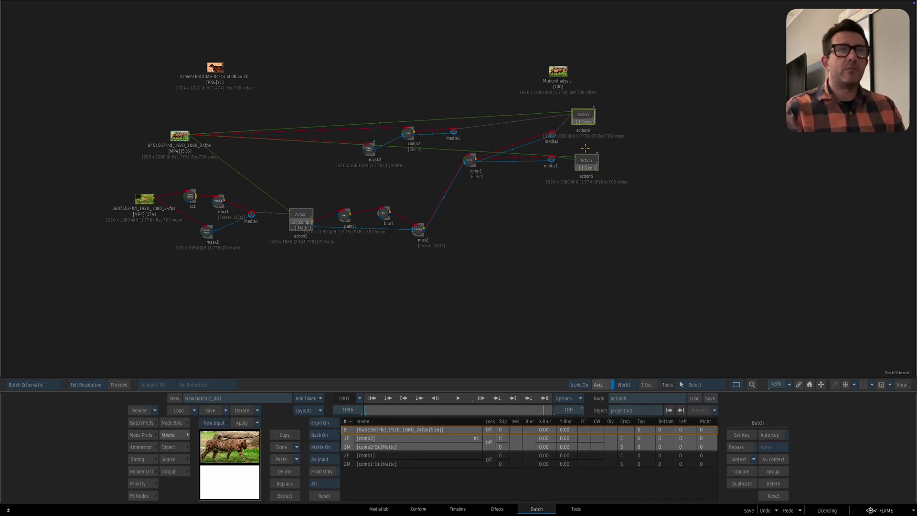
- Review the action8 composite output by scrubbing from the first frame, and bring up its internal Action schematic
key(F4)
click(372, 399)
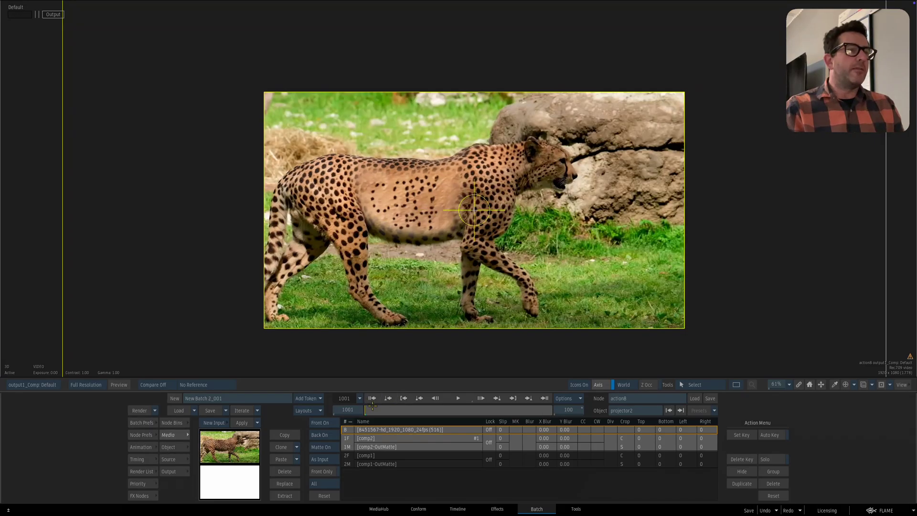
drag(373, 408, 506, 398)
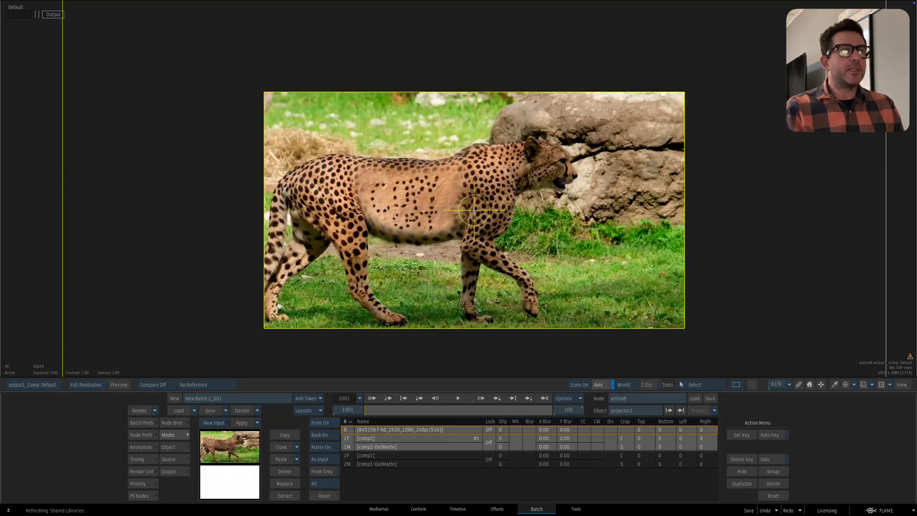
key(F4)
double_click(586, 144)
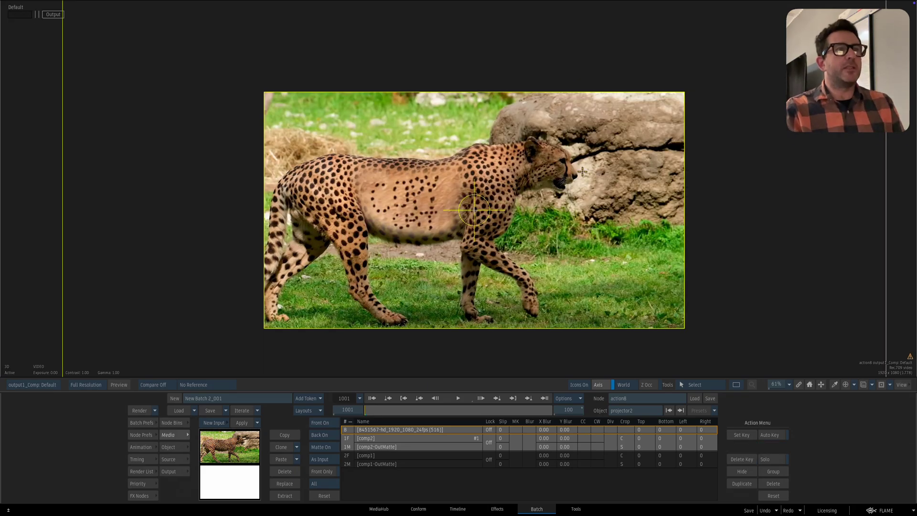
key(F4)
- Rearrange the action8 schematic by repositioning the axis2, motionVectors1 and surface1 nodes, and select projector2
drag(493, 273, 516, 227)
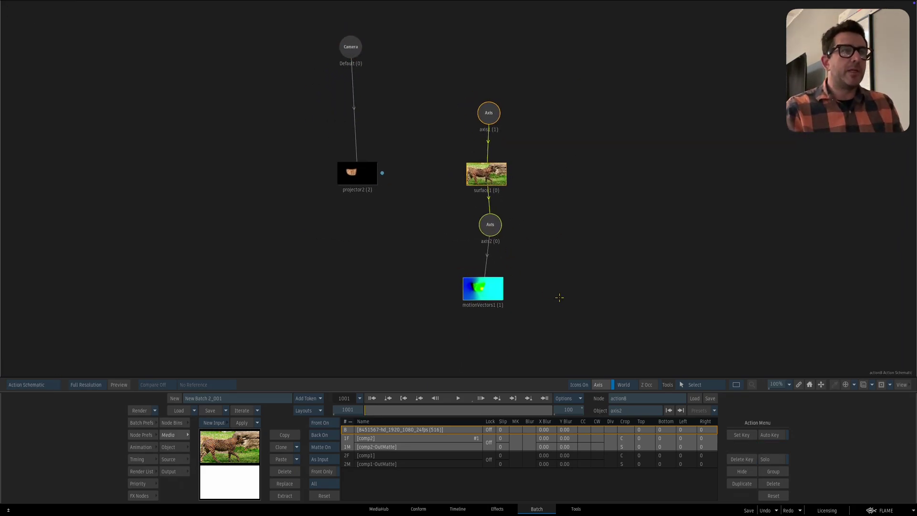
mouse_move(483, 310)
mouse_down()
mouse_move(492, 325)
mouse_move(486, 292)
mouse_move(452, 333)
mouse_move(474, 296)
mouse_move(471, 308)
mouse_up()
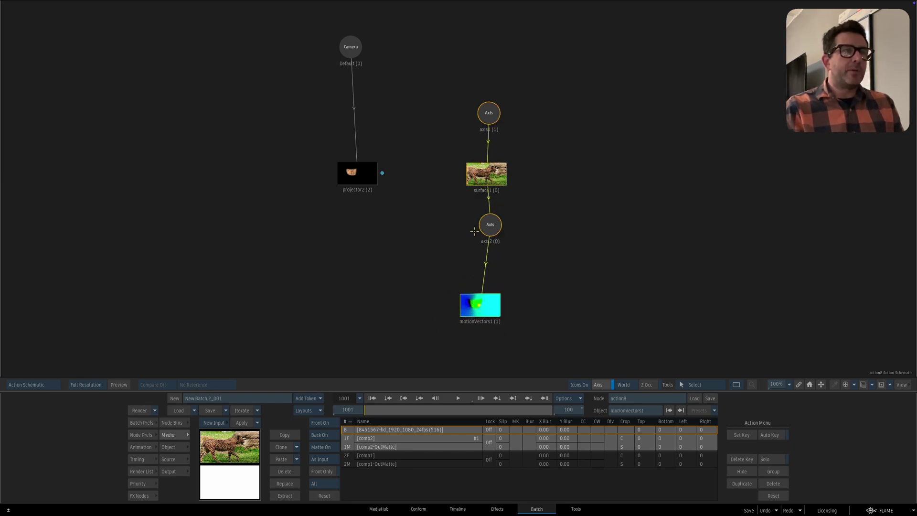
drag(487, 171, 484, 173)
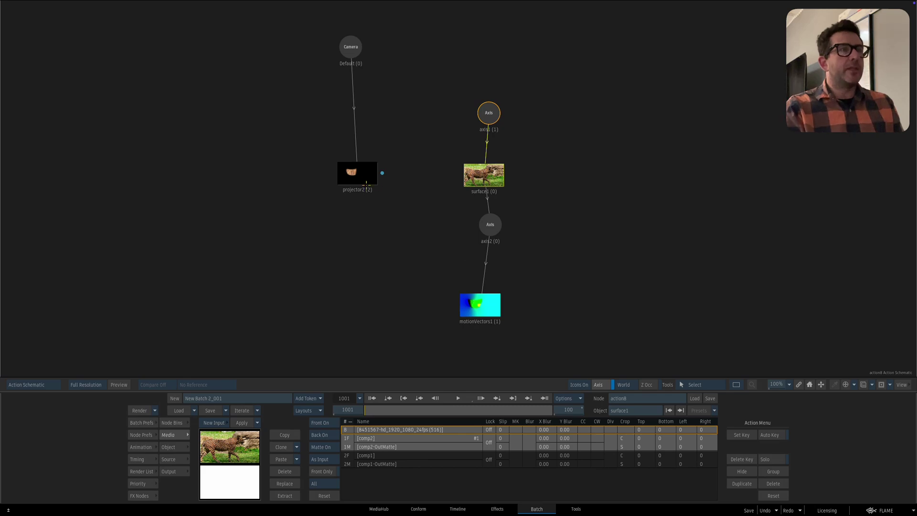
mouse_move(367, 184)
mouse_down()
mouse_move(353, 188)
mouse_move(363, 192)
mouse_move(350, 185)
mouse_up()
- Check the action8 output at the first frame and return to the batch schematic
key(F4)
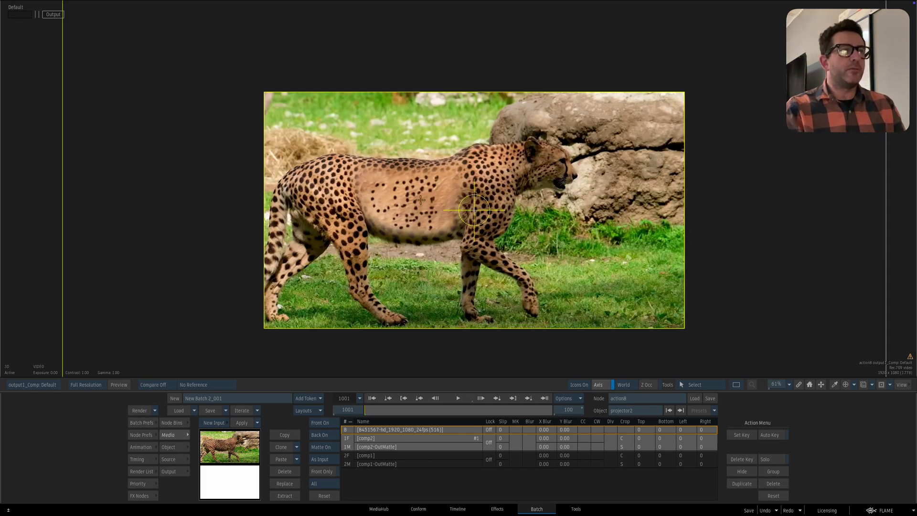
drag(395, 413, 335, 384)
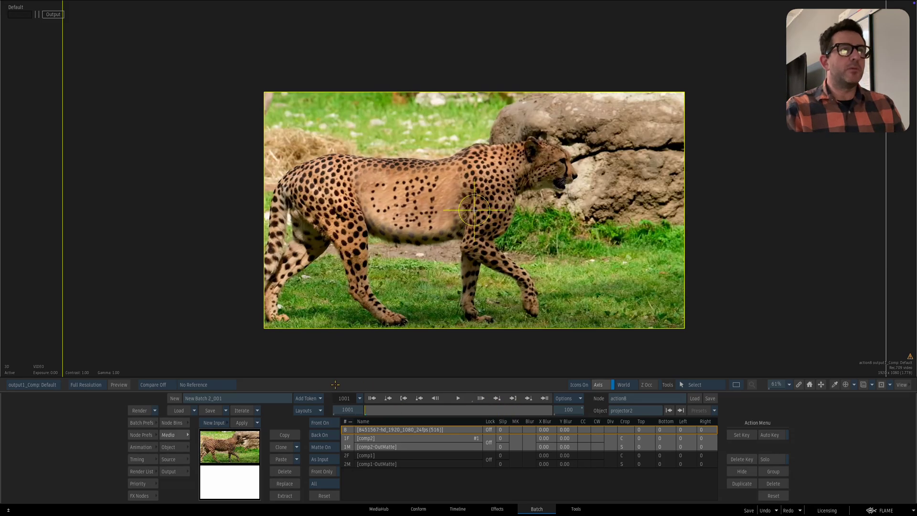
key(Escape)
- Assign the action6 output as context 1 and the action8 output as context 2
drag(502, 205, 600, 228)
key(c)
click(639, 215)
click(634, 188)
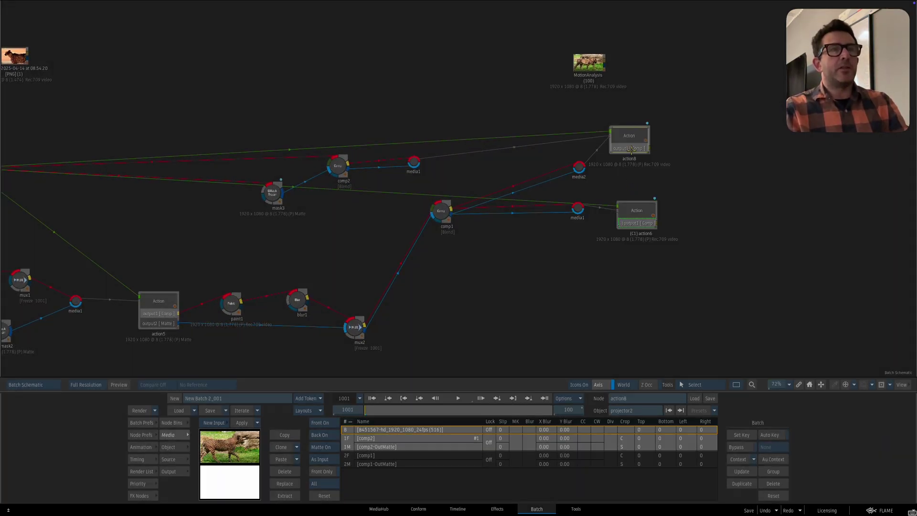
click(631, 149)
click(632, 156)
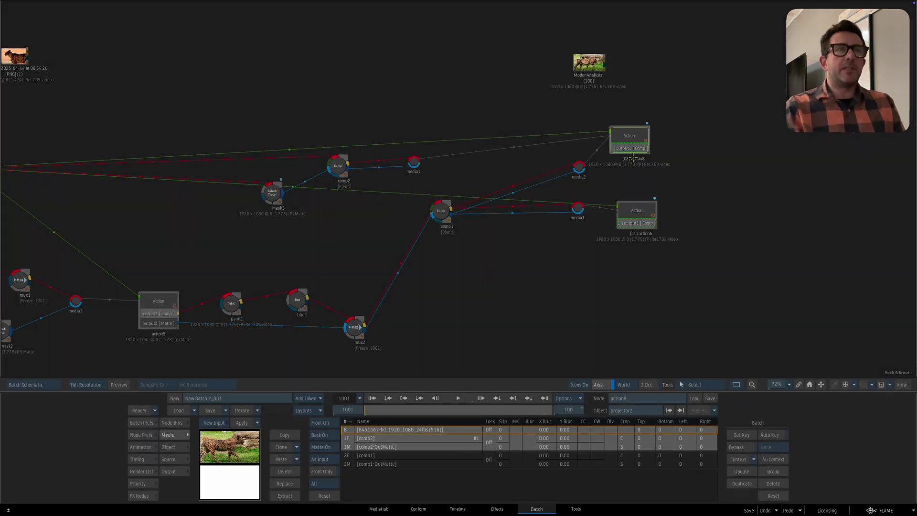
- Compare contexts 1 and 2 zoomed in on the cheetah's body at the last frame, 1100
click(544, 398)
key(2)
key(F1)
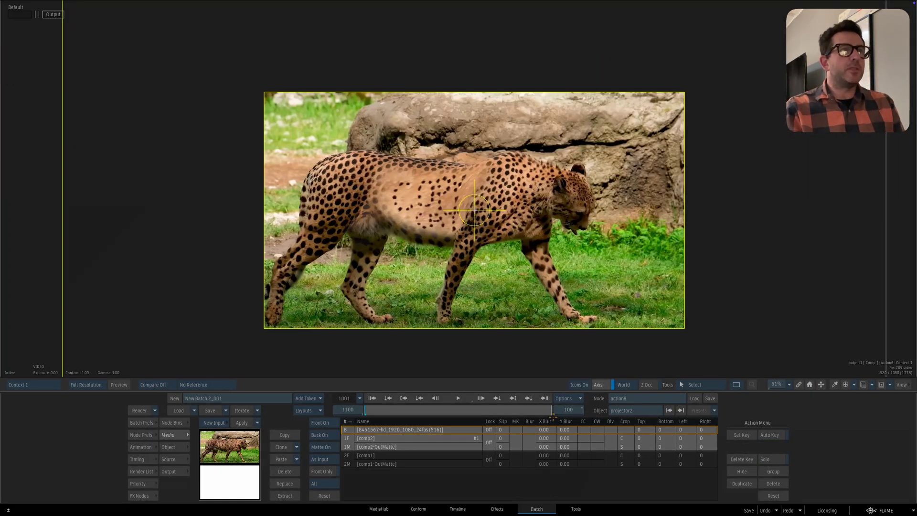
scroll(471, 131, up, 5)
key(F2)
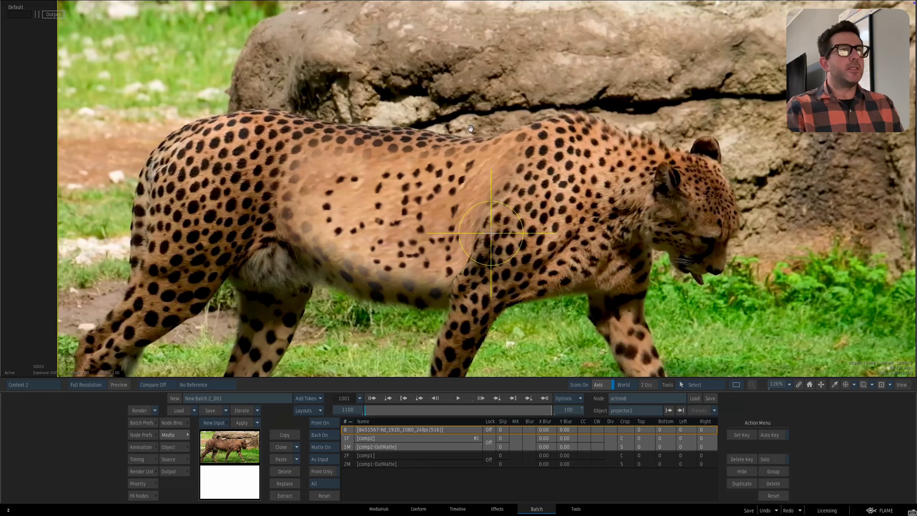
key(F1)
key(F2)
key(F1)
key(F2)
key(F1)
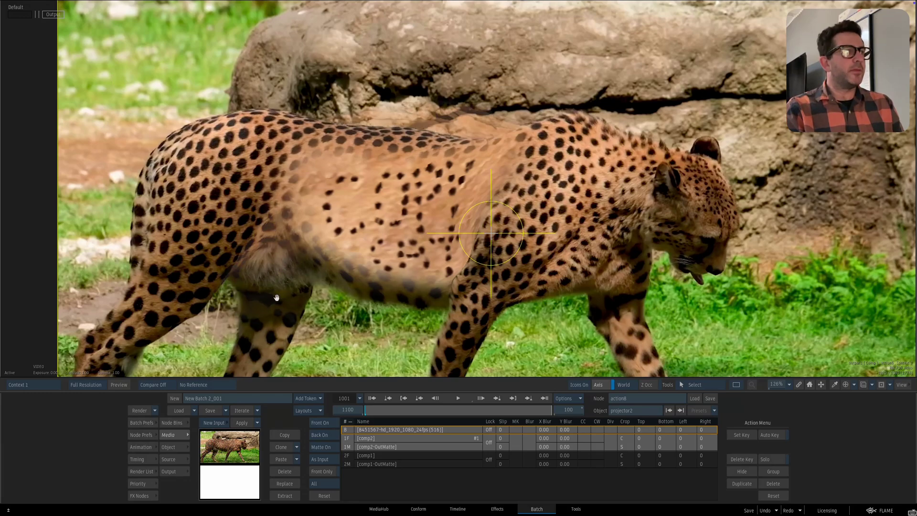
key(F2)
key(F1)
key(2)
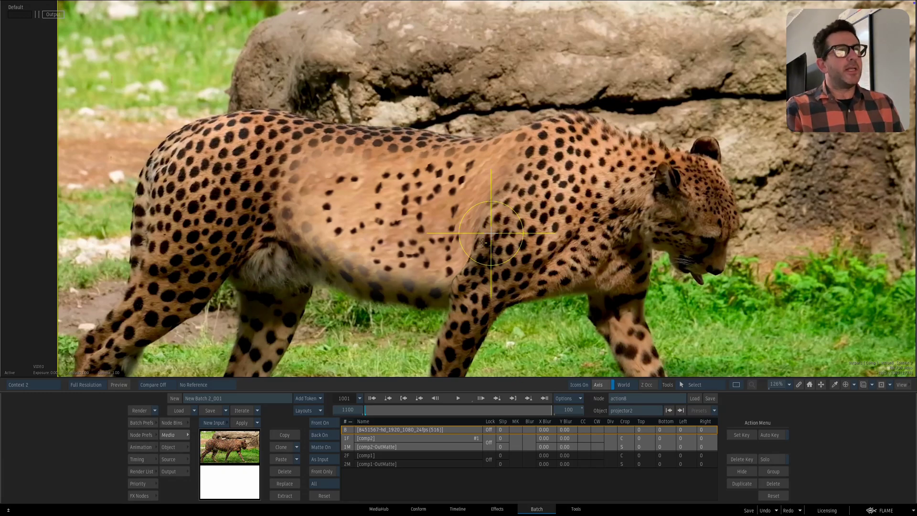
key(1)
key(Escape)
- Examine the comp2 result against context 1, scrub it back to frame 1001 and return to the batch schematic
drag(295, 221, 391, 216)
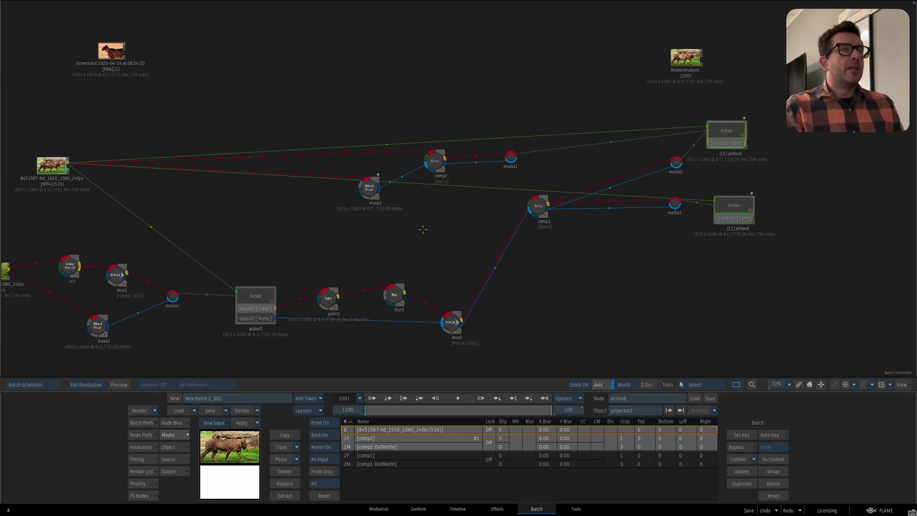
click(423, 229)
drag(727, 204, 726, 204)
drag(673, 263, 708, 258)
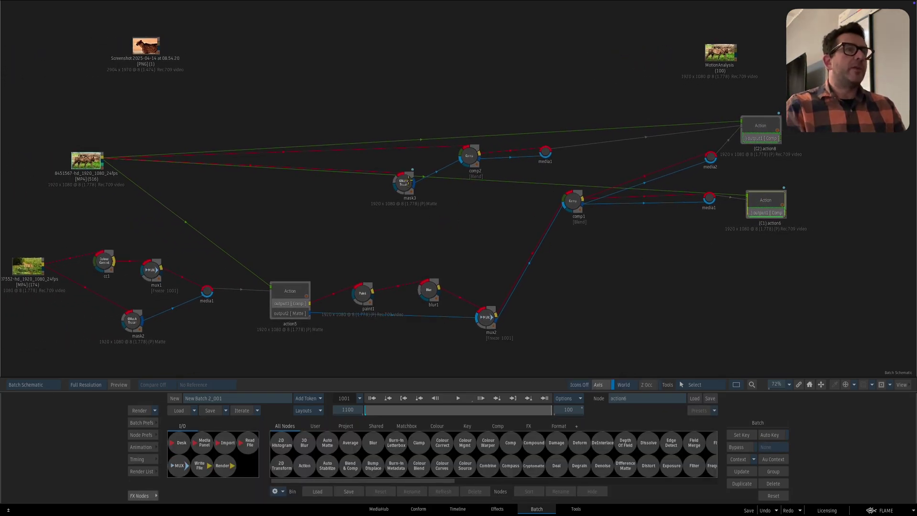
double_click(458, 155)
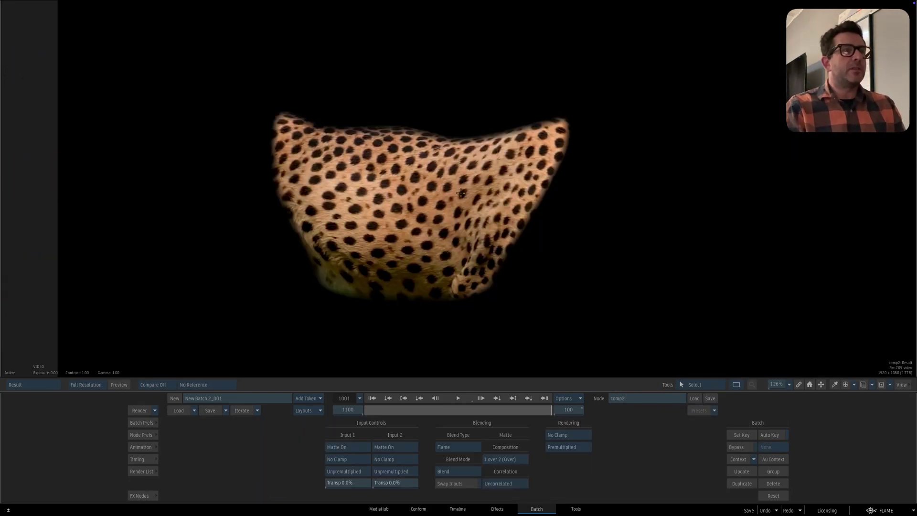
key(F4)
key(F1)
key(F4)
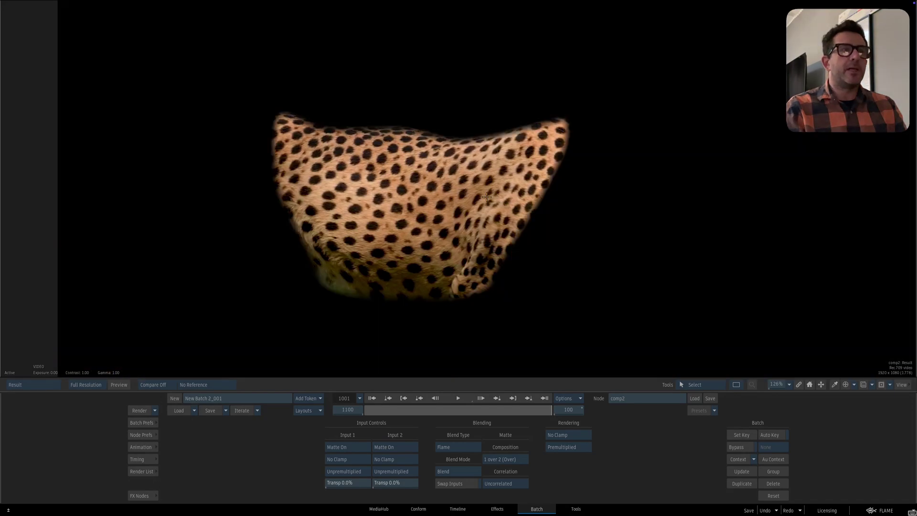
drag(519, 155, 444, 167)
key(F1)
key(F4)
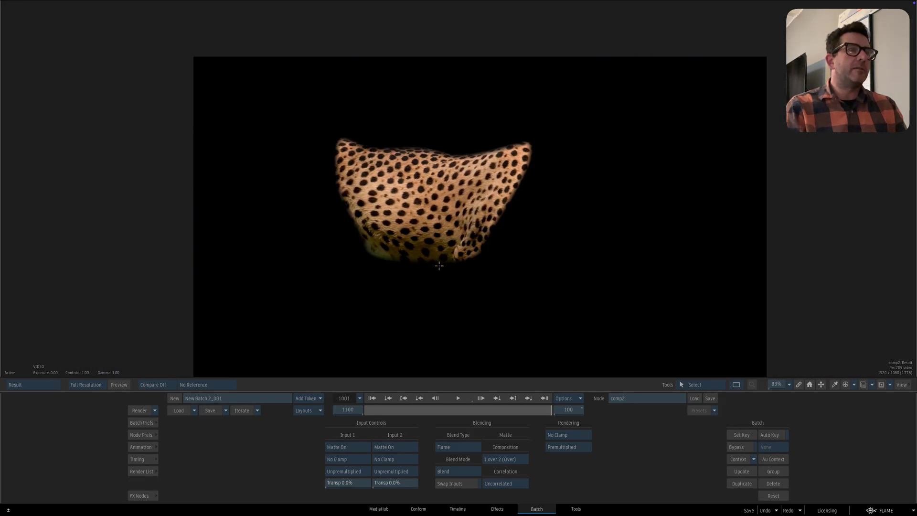
drag(443, 410, 342, 391)
key(Escape)
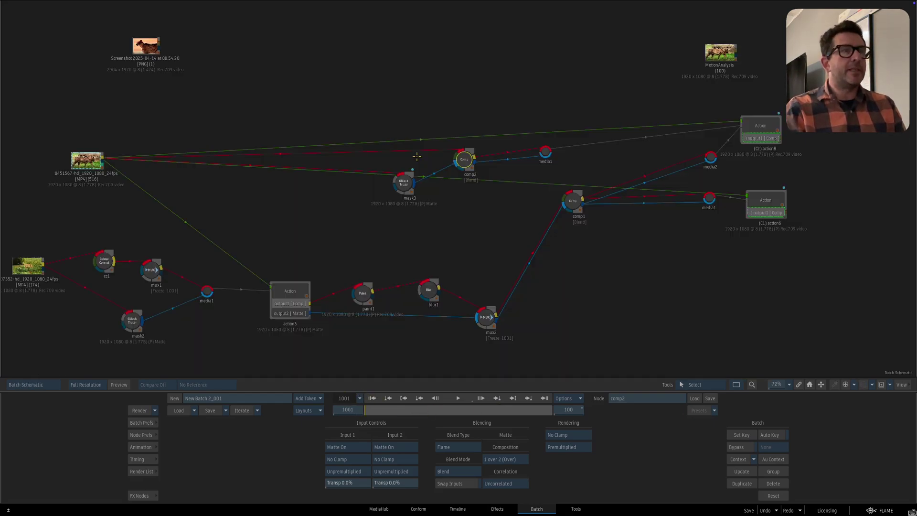
- Reposition the mask3 node farther from comp2 in the batch schematic, and select the action6 node
drag(467, 195, 402, 213)
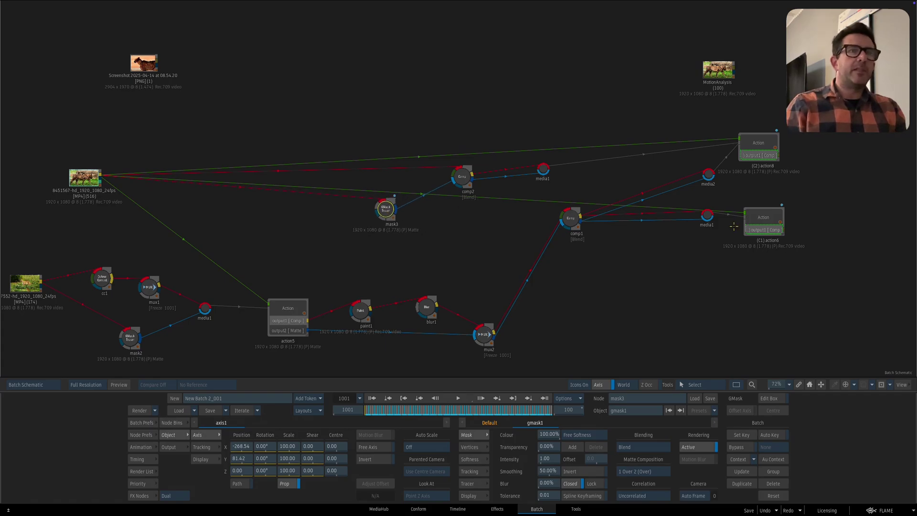
click(748, 159)
click(760, 231)
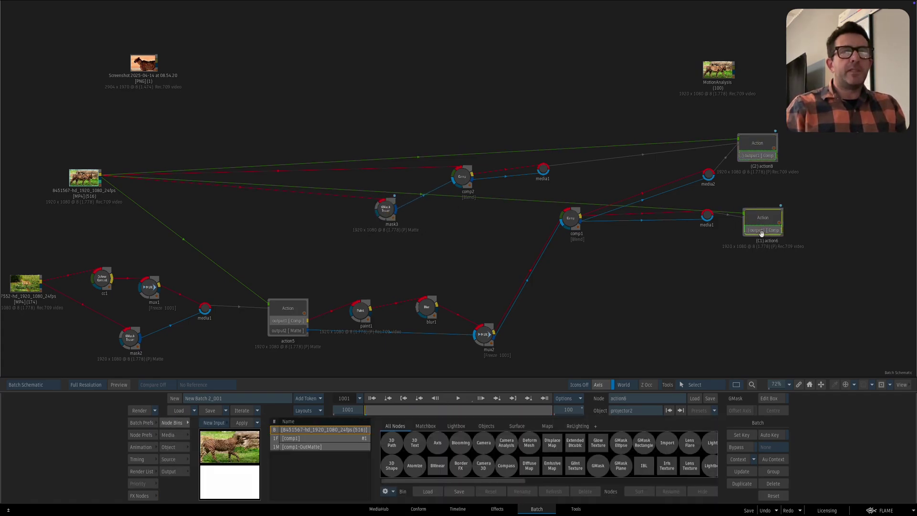
- Switch between the context 1 and context 2 outputs to compare the cheetah's belly and hind leg area
key(grave)
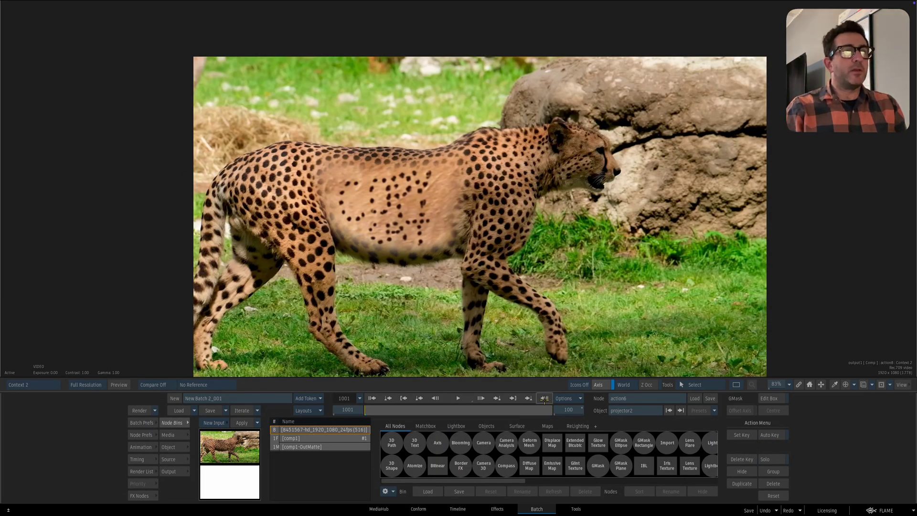
key(2)
key(1)
key(2)
key(1)
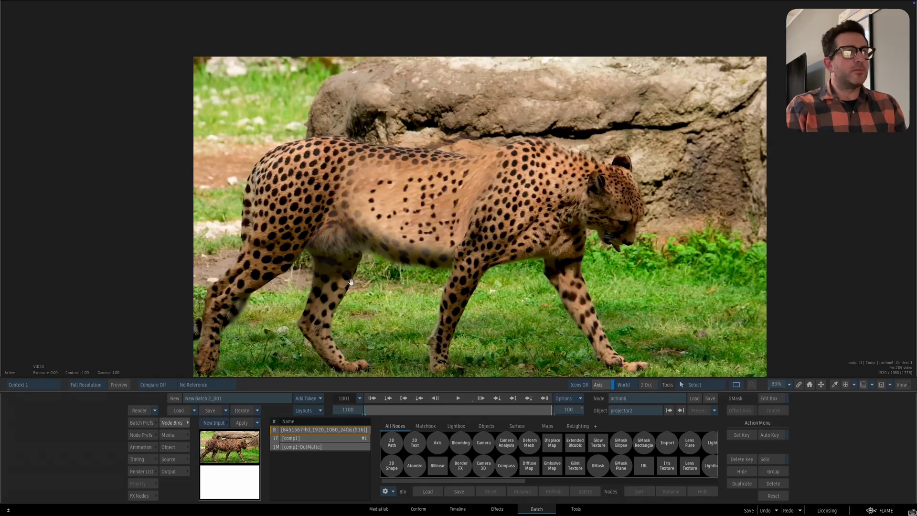
- Compare the full-frame context 1 and context 2 outputs at frame 1100
key(2)
key(1)
key(2)
key(1)
key(2)
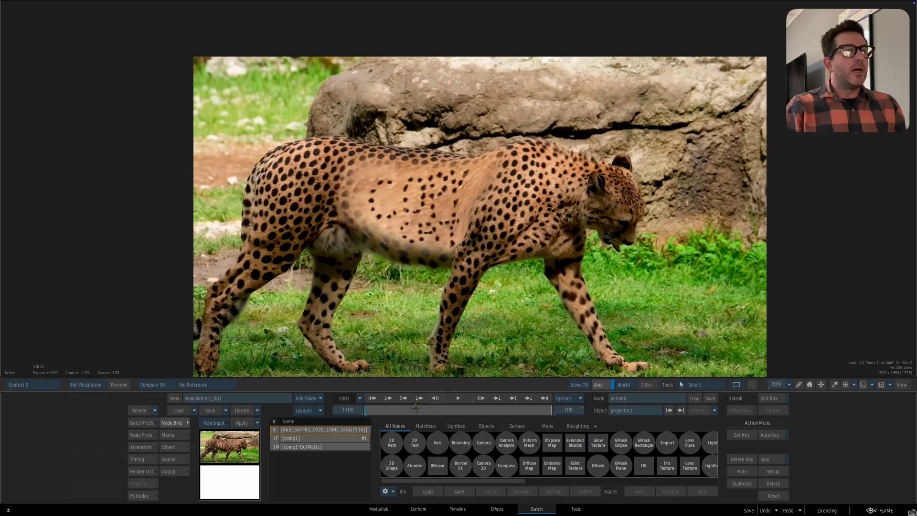
- Return to the start of the shot and the batch schematic, move the comp1 node slightly, and select the action6 node
click(372, 398)
mouse_move(398, 410)
mouse_down()
mouse_move(468, 409)
mouse_move(373, 407)
mouse_up()
key(Escape)
scroll(575, 256, down, 3)
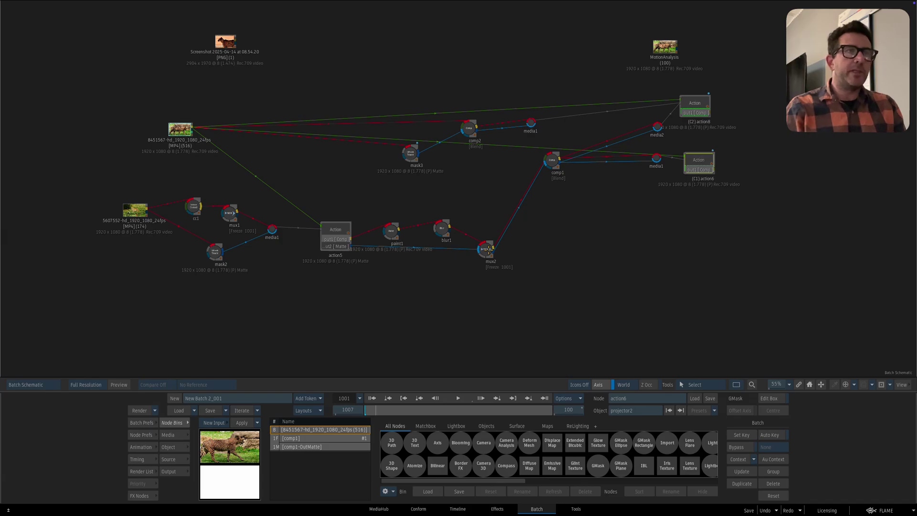
click(552, 160)
drag(552, 160, 546, 153)
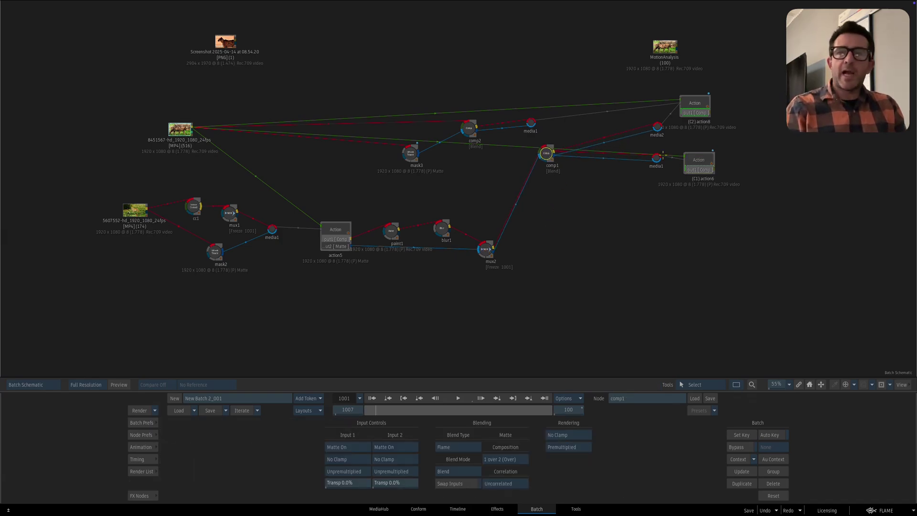
click(705, 175)
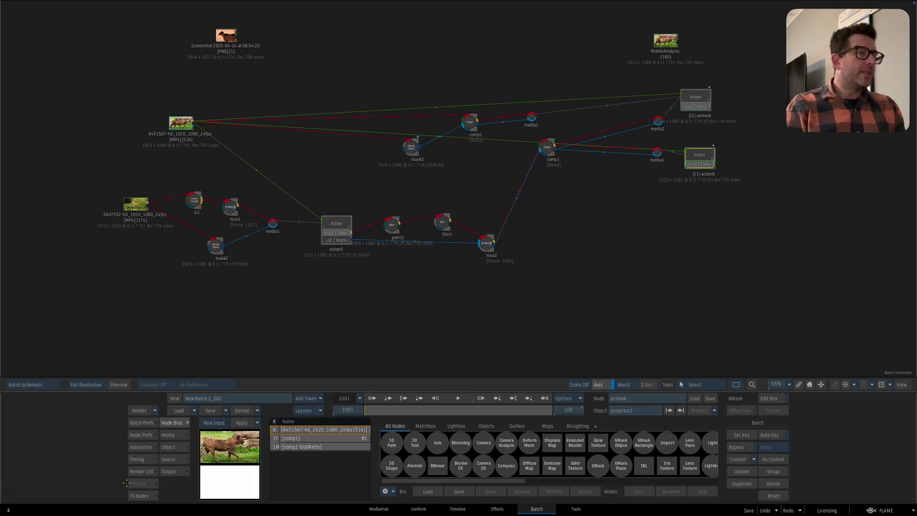
- View the mux2 node's result, scrub the timeline to examine its freeze frame, and return to the batch schematic
click(140, 495)
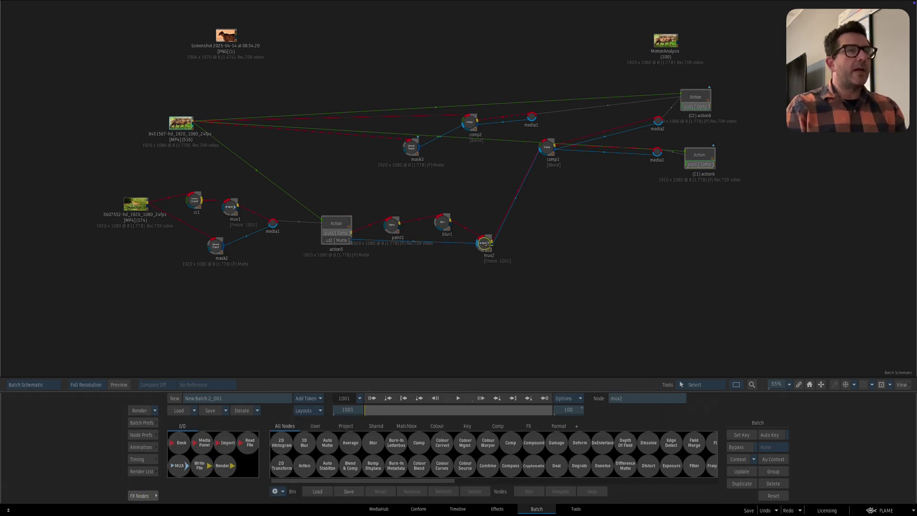
double_click(486, 243)
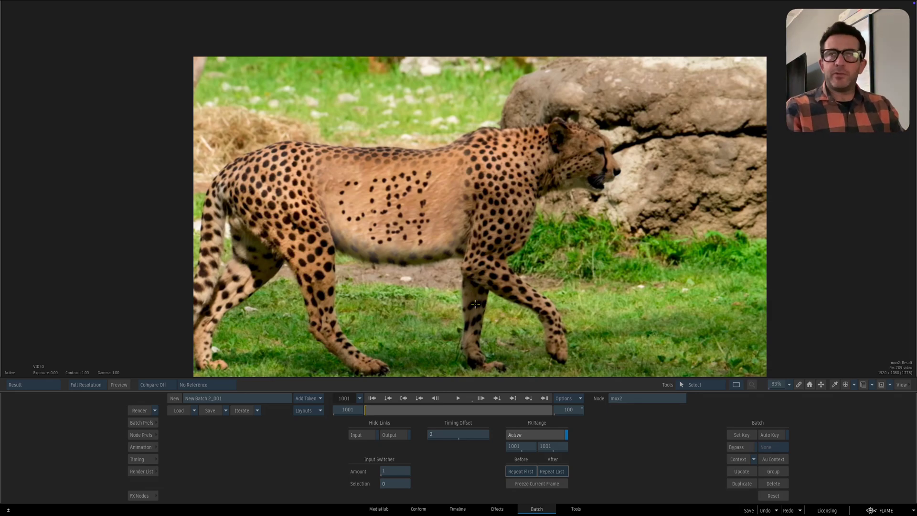
drag(491, 253, 495, 236)
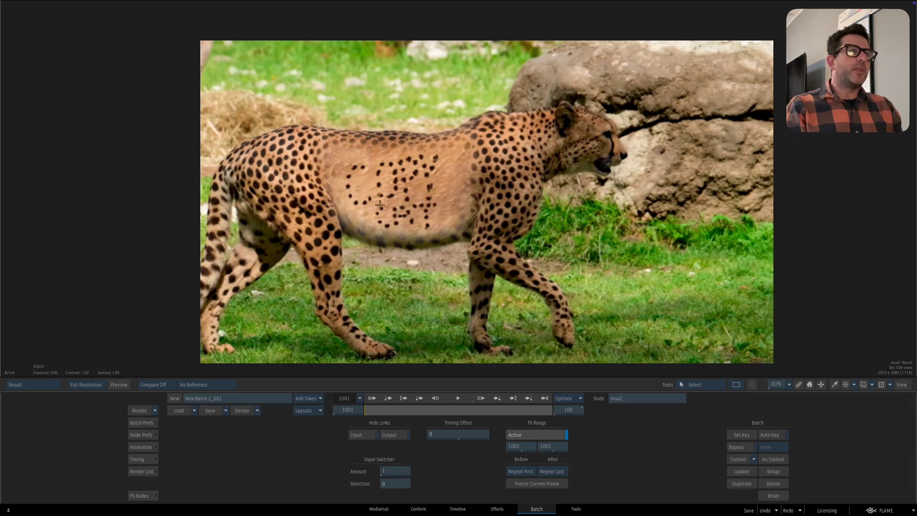
drag(407, 413, 365, 404)
key(Escape)
- View the lioness source clip 5607552-hd_1920_1080_24fps and the cheetah source clip 8451567-hd_1920_1080_24fps
drag(307, 300, 403, 308)
click(232, 211)
key(F4)
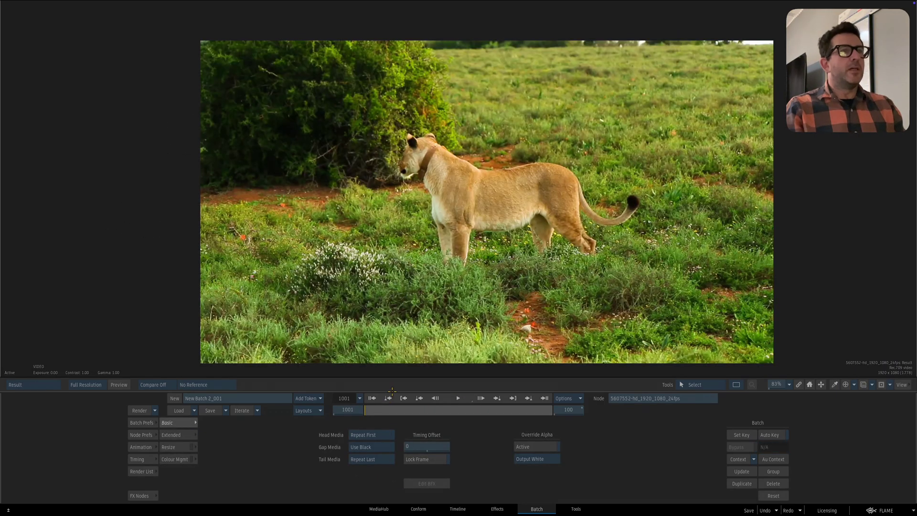
key(grave)
click(276, 132)
key(grave)
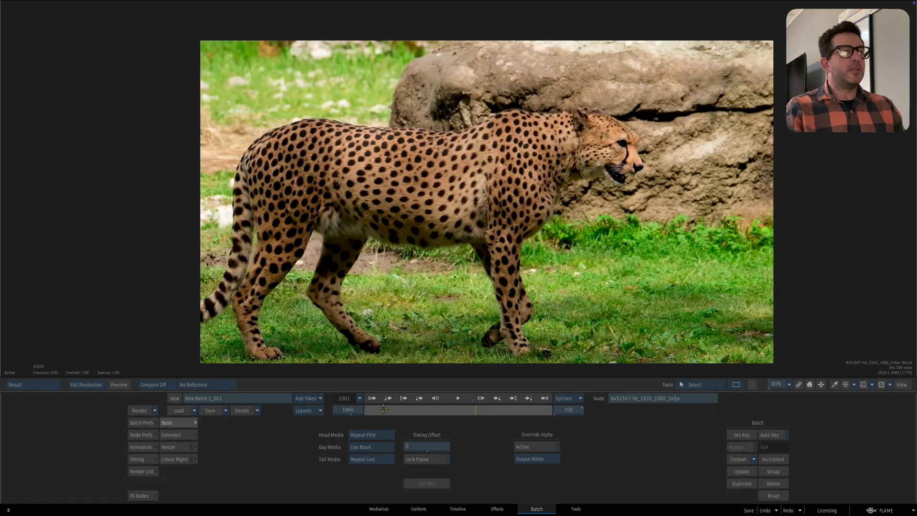
key(grave)
- Inspect the action5 node and the mux2 result, and return to the batch schematic at frame 1001
click(443, 242)
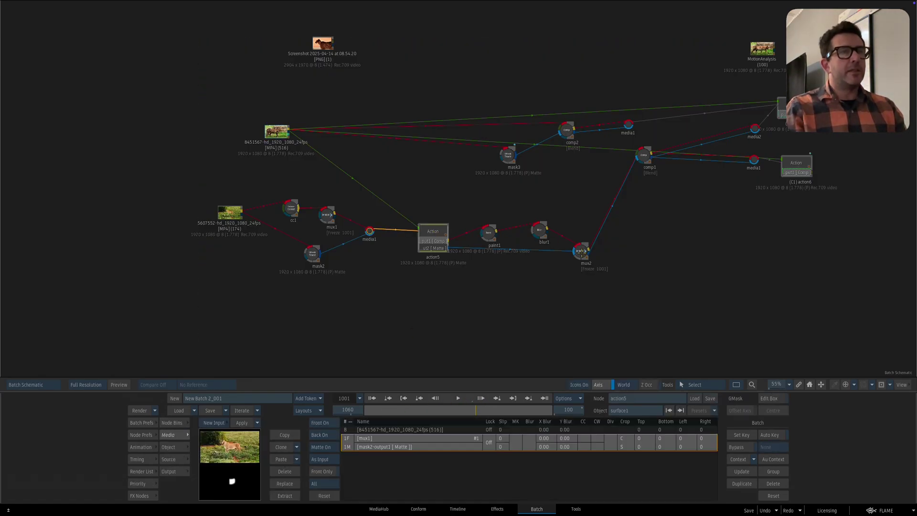
click(582, 251)
key(grave)
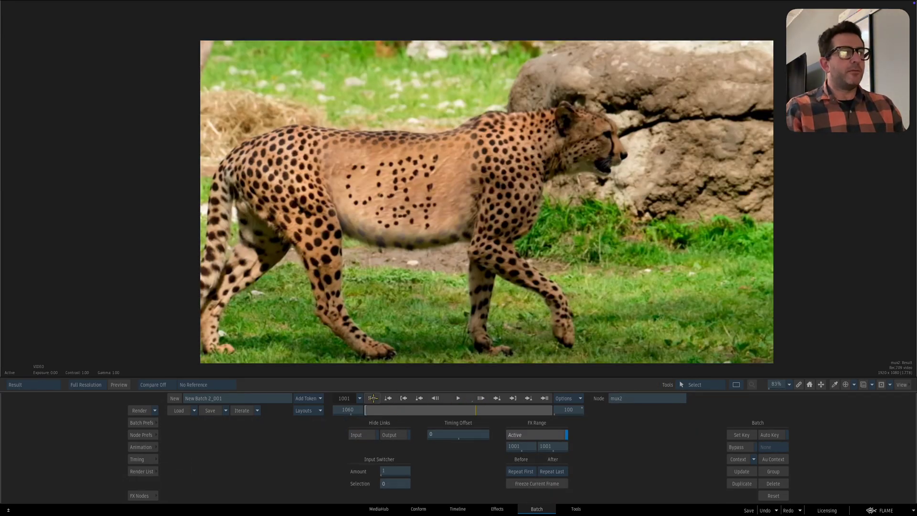
key(F4)
key(Escape)
drag(633, 267, 503, 264)
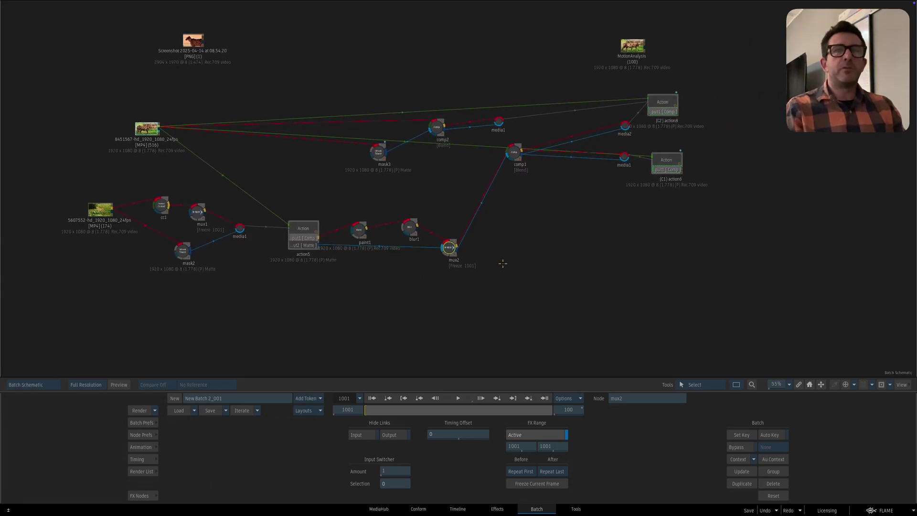
- Add a new Action node beyond mux2 with the cheetah clip 8451567-hd_1920_1080_24fps as its background, and open its schematic
click(142, 495)
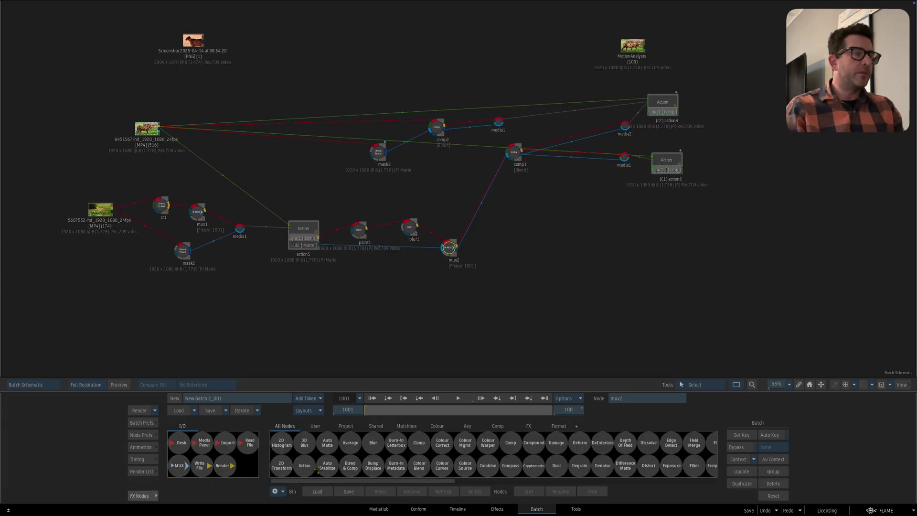
drag(304, 466, 586, 250)
double_click(588, 253)
key(grave)
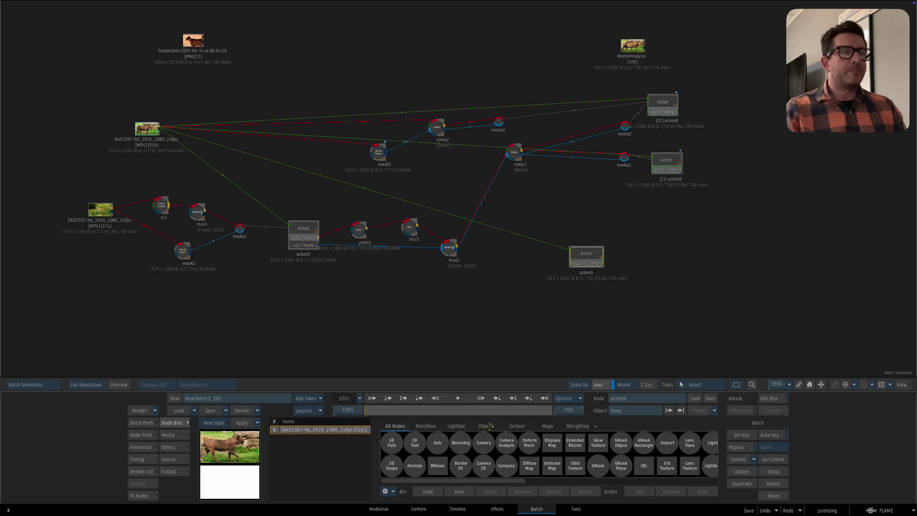
key(grave)
key(Escape)
- Add the cheetah clip as a surface with an axis in the Action schematic and set the surface type to Extended Bicubic
drag(227, 445, 547, 174)
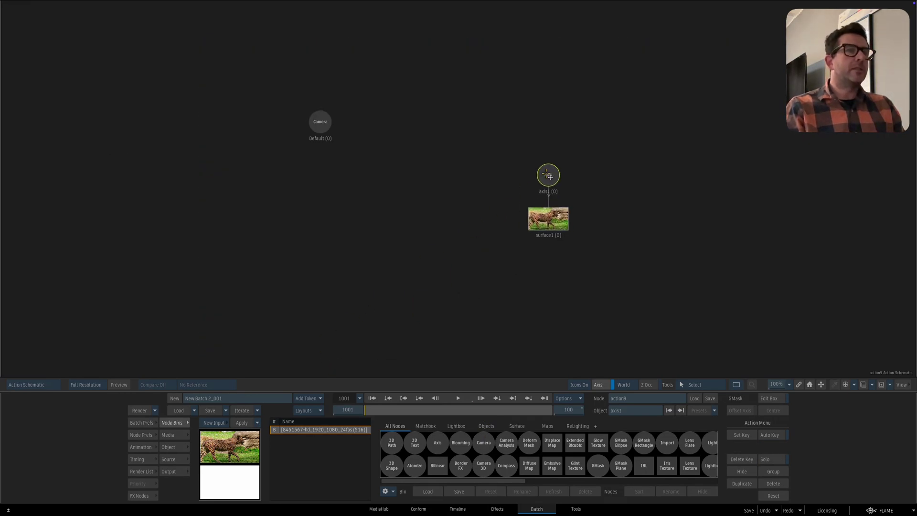
click(545, 221)
key(grave)
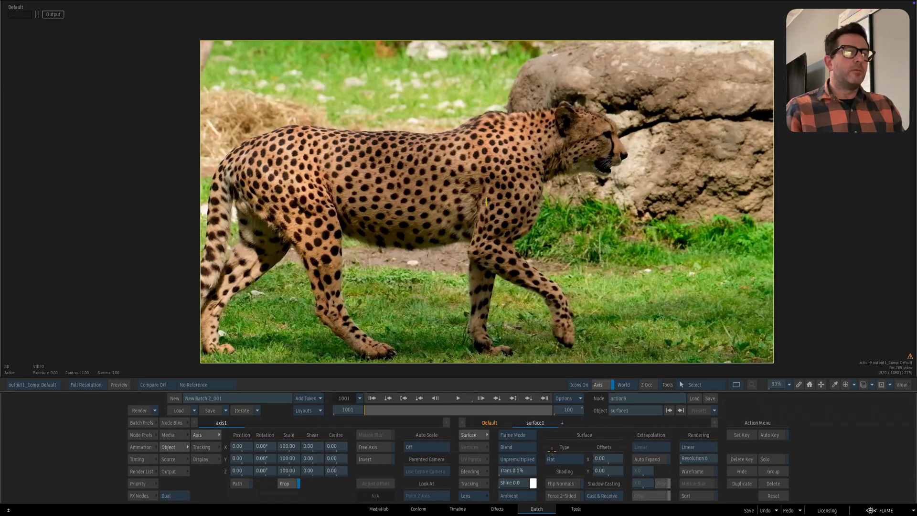
click(554, 458)
click(564, 427)
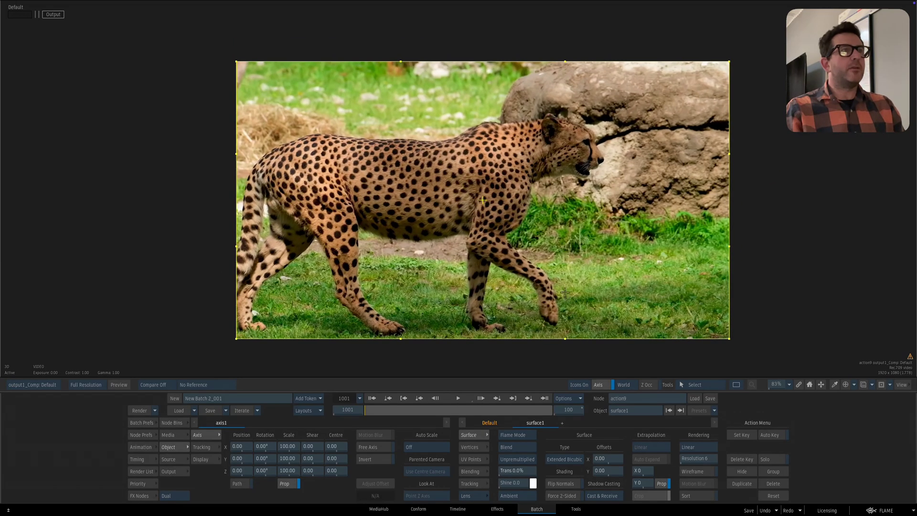
- Try pulling the surface's lower-right corner vertex inward in the output view, and undo the move
drag(564, 292, 506, 287)
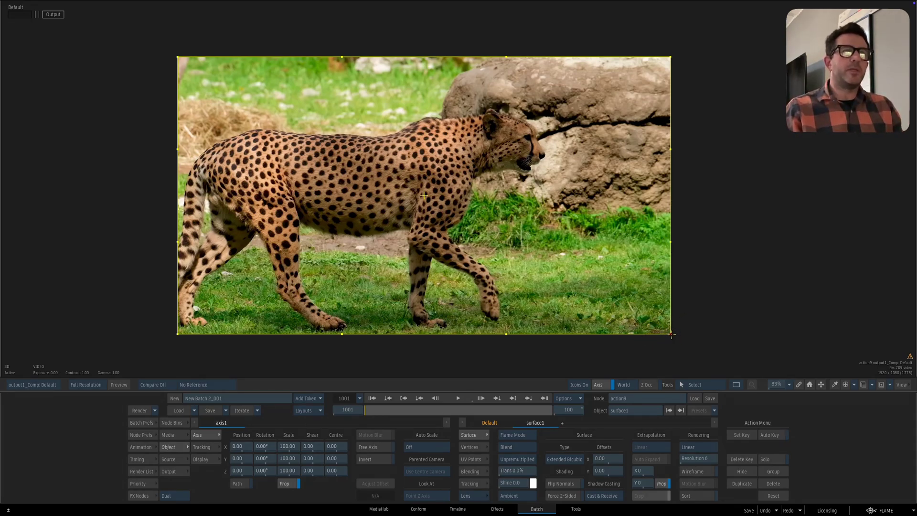
drag(671, 334, 556, 260)
key(ctrl+z)
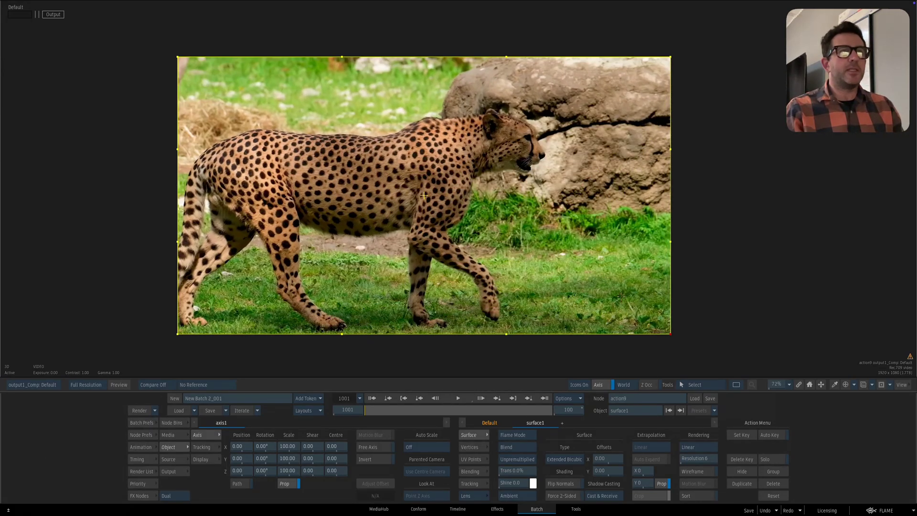
- Set up a two-view layout showing the Action output beside the surface1 object view, with both images framed
drag(624, 276, 569, 260)
drag(497, 252, 515, 259)
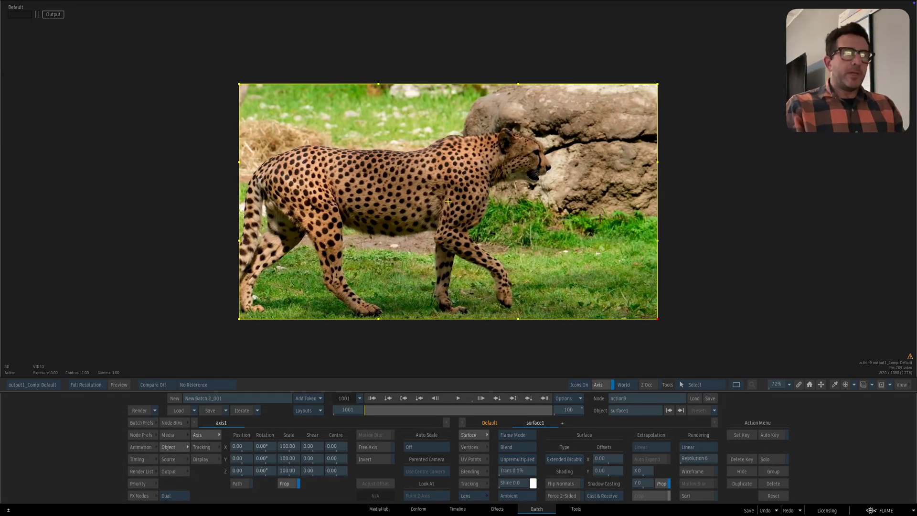
key(alt+2)
key(F8)
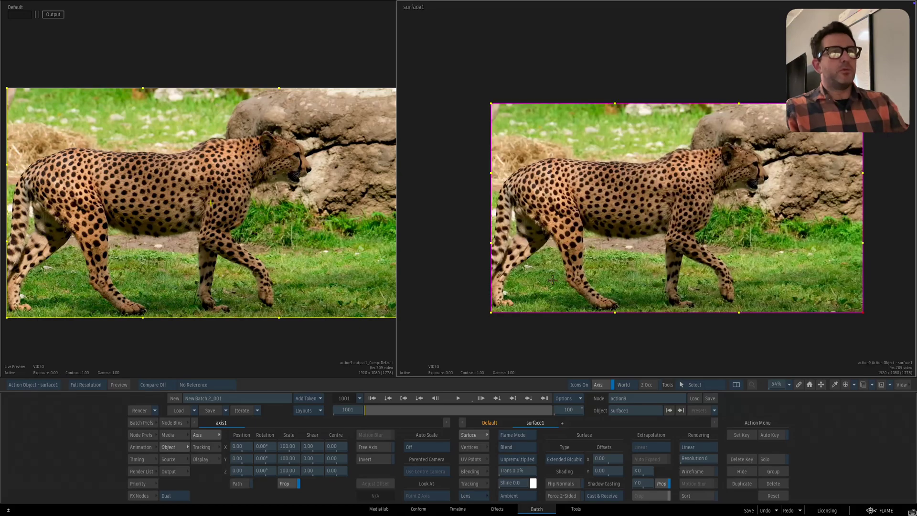
drag(588, 240, 577, 252)
mouse_move(524, 216)
mouse_down()
mouse_move(509, 217)
mouse_move(545, 221)
mouse_move(525, 204)
mouse_up()
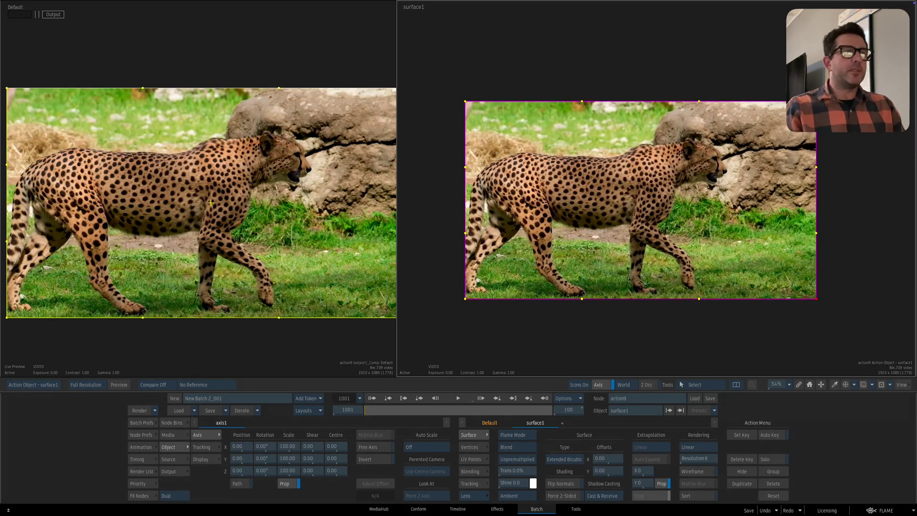
drag(294, 216, 223, 153)
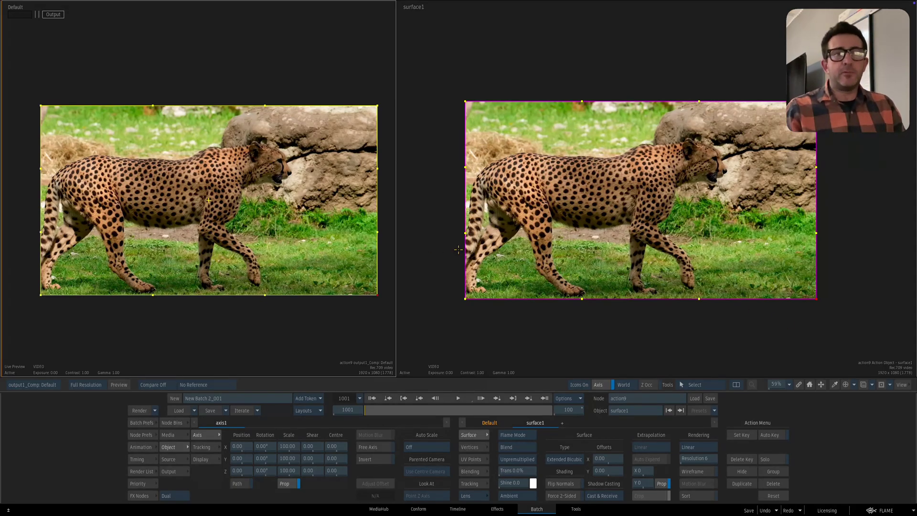
- Try moving surface1's lower-right point in the object view, alone and with Move UV/Vertex, undo both moves and restore the Select tool
drag(816, 299, 661, 220)
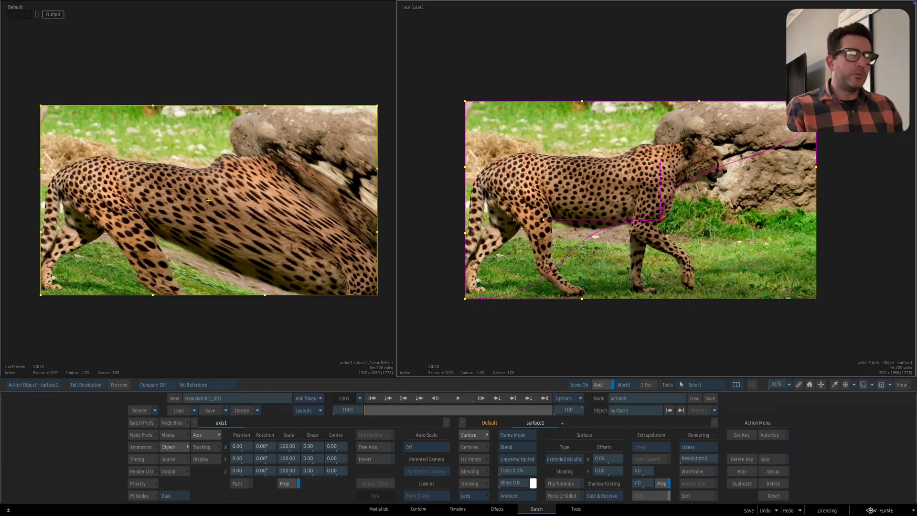
key(ctrl+z)
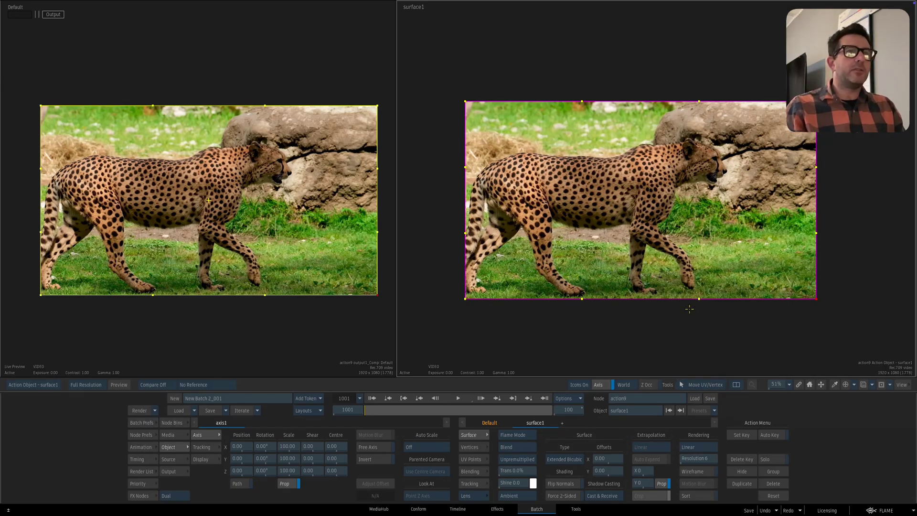
drag(809, 299, 665, 235)
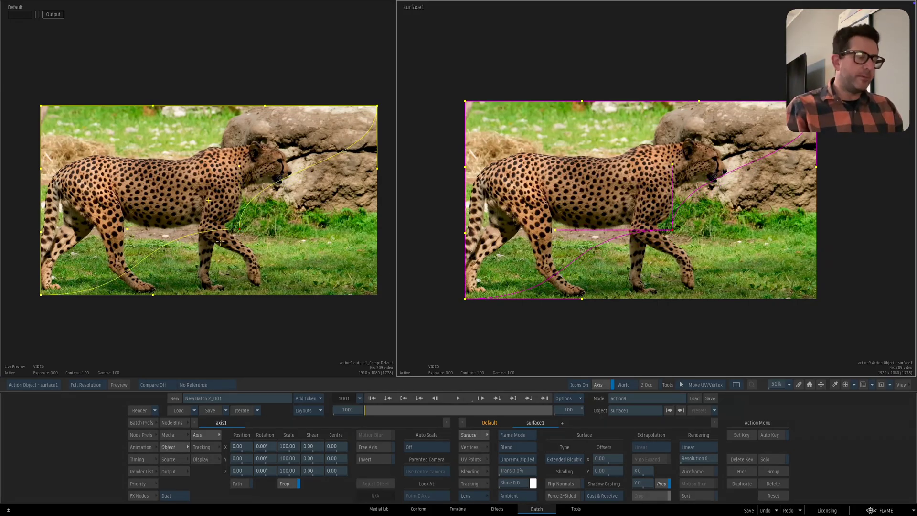
key(ctrl+z)
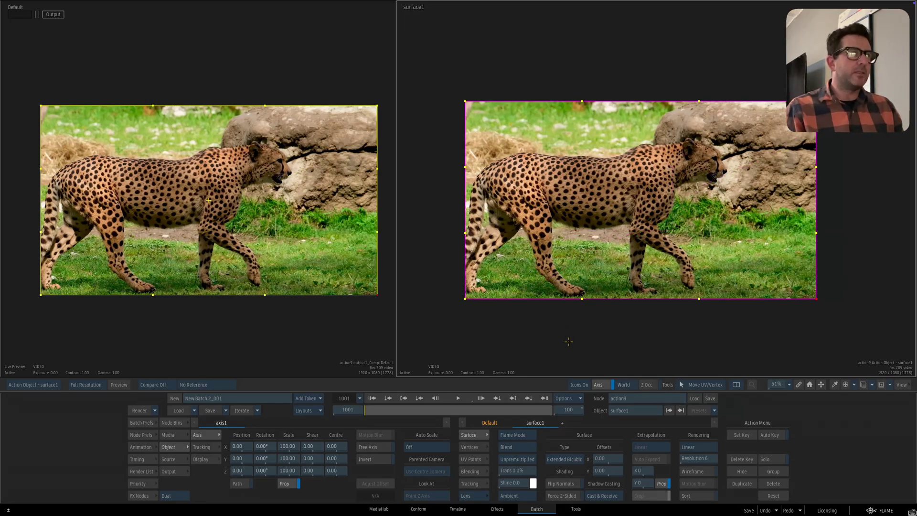
key(ctrl+z)
key(ctrl+z)
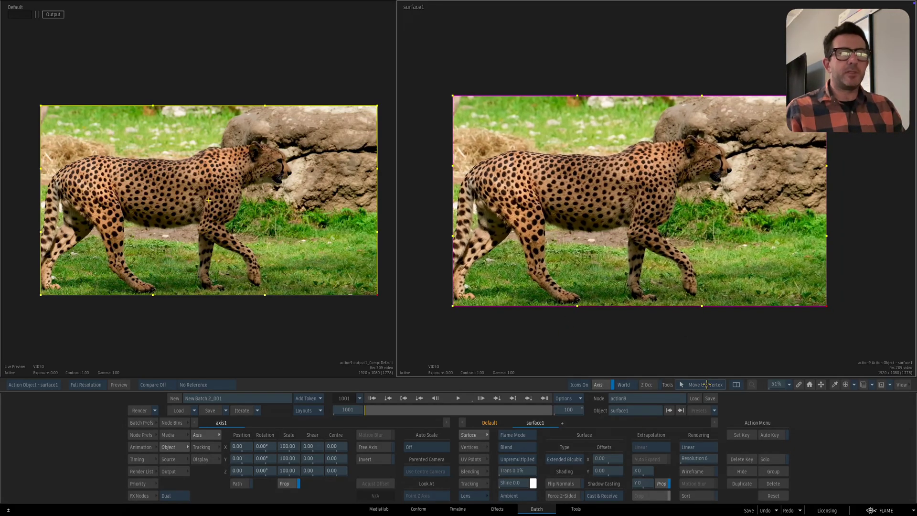
click(705, 385)
click(700, 455)
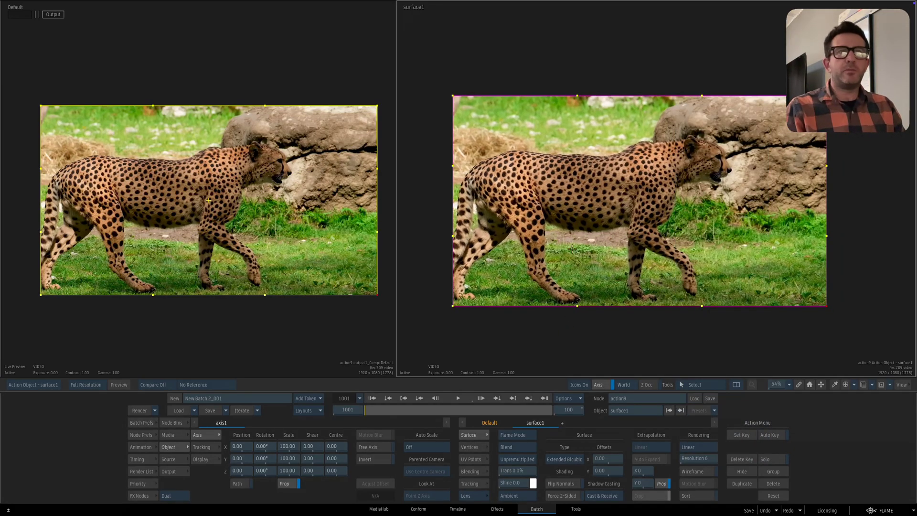
- Show surface1's Vertices settings and move its upper-left point onto the cheetah's hindquarters in the object view
drag(589, 250, 570, 259)
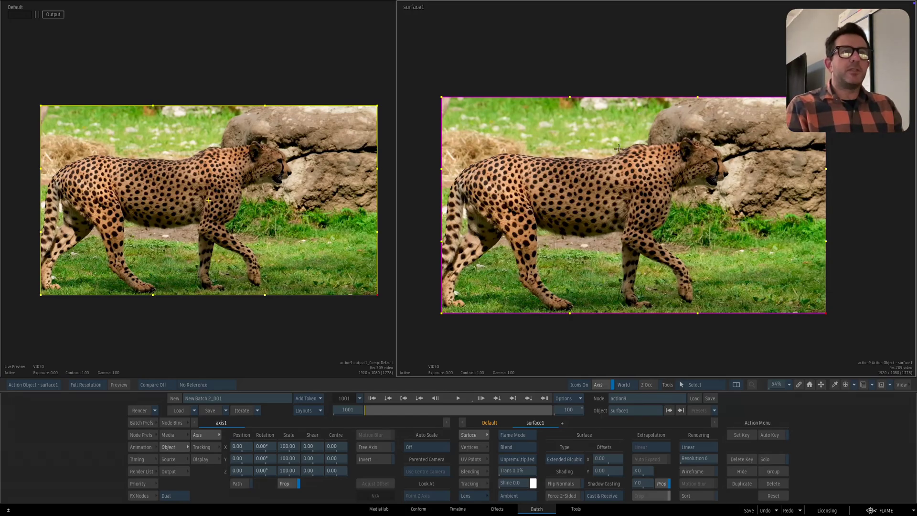
drag(615, 200, 626, 200)
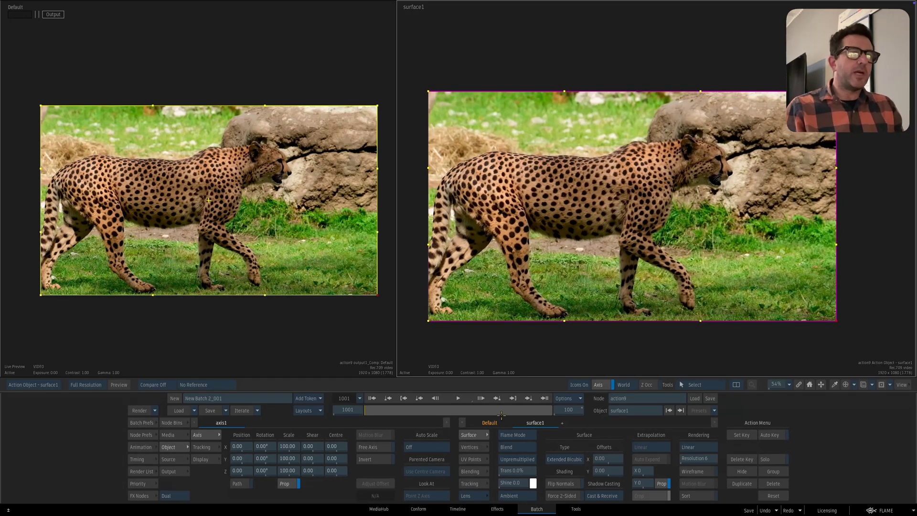
key(ctrl+z)
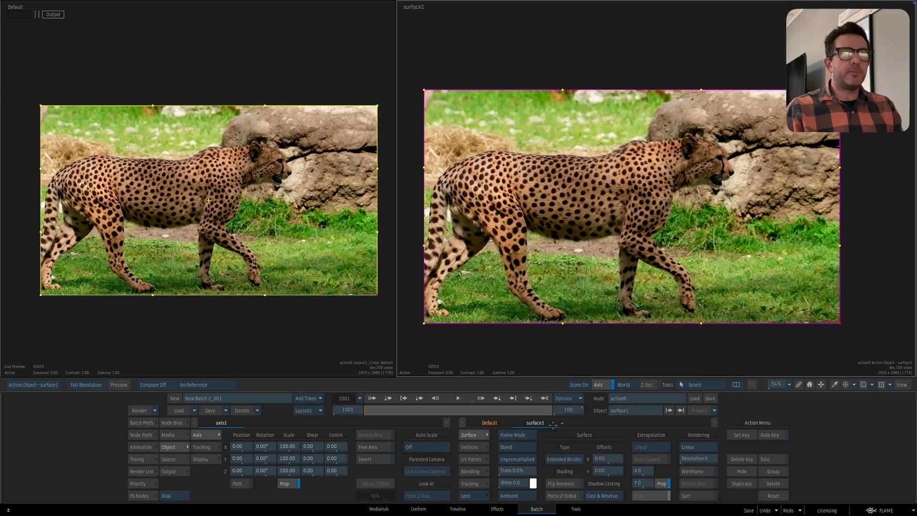
click(483, 447)
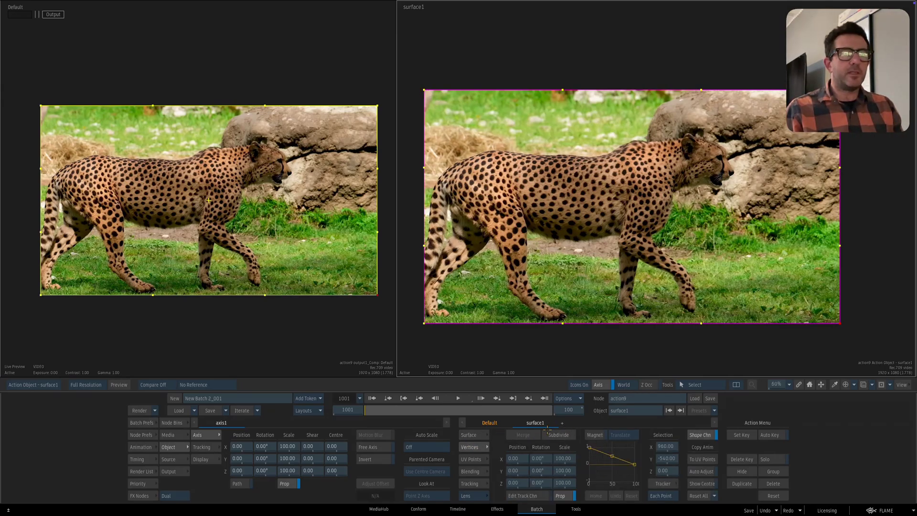
drag(647, 294, 642, 294)
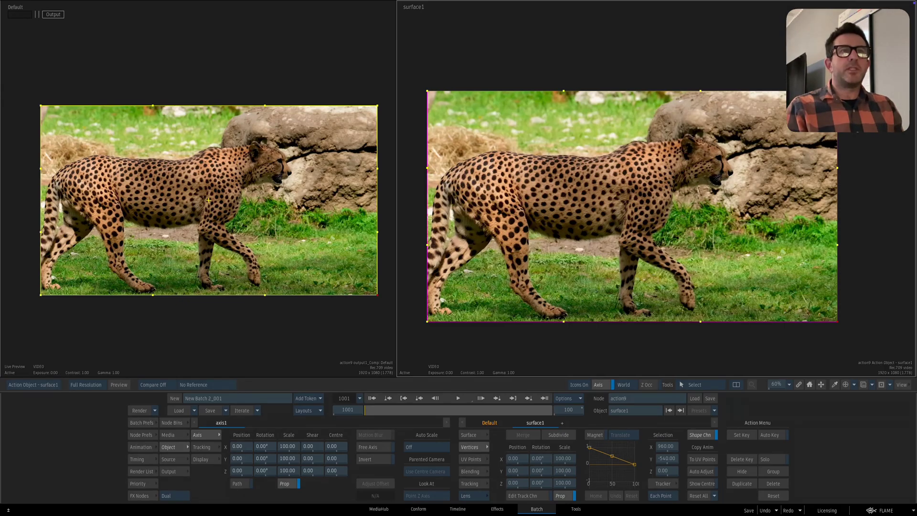
drag(427, 90, 516, 154)
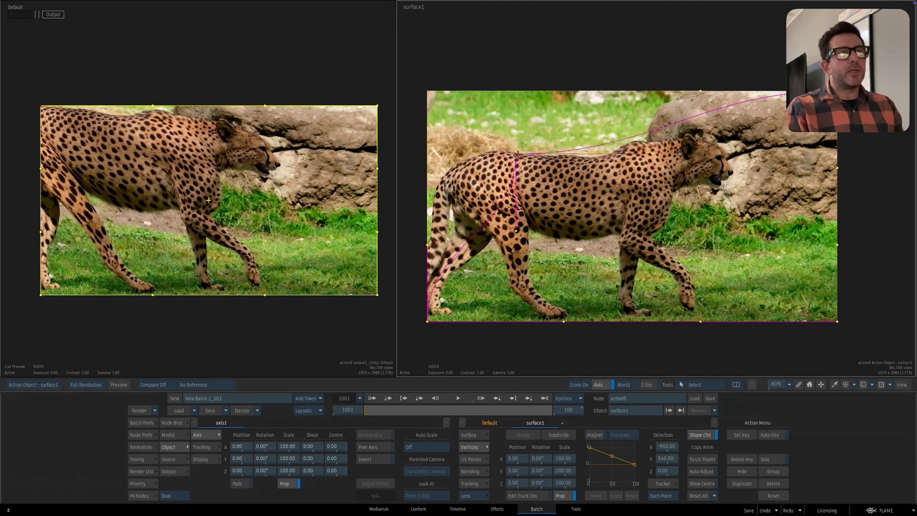
- Move surface1's lower-left point onto the cheetah's rear belly and its upper-right point onto the shoulder in the object view
click(424, 326)
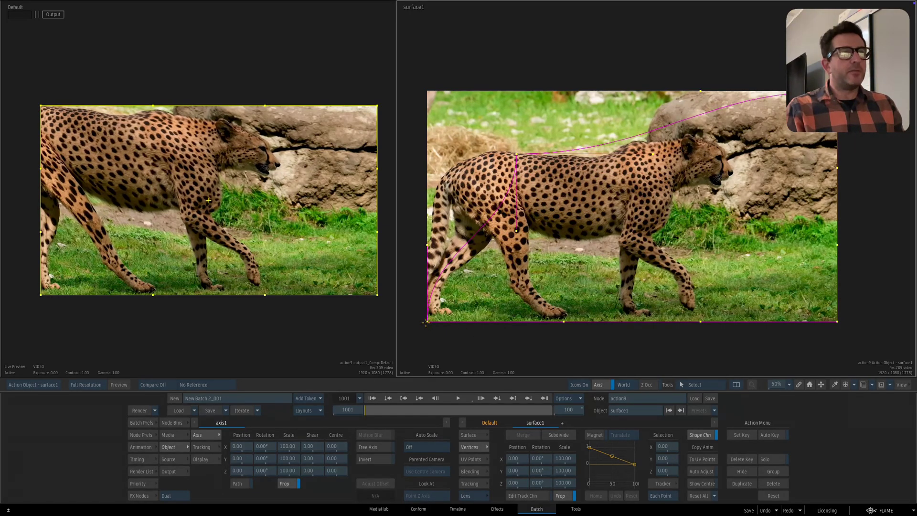
drag(426, 323, 552, 90)
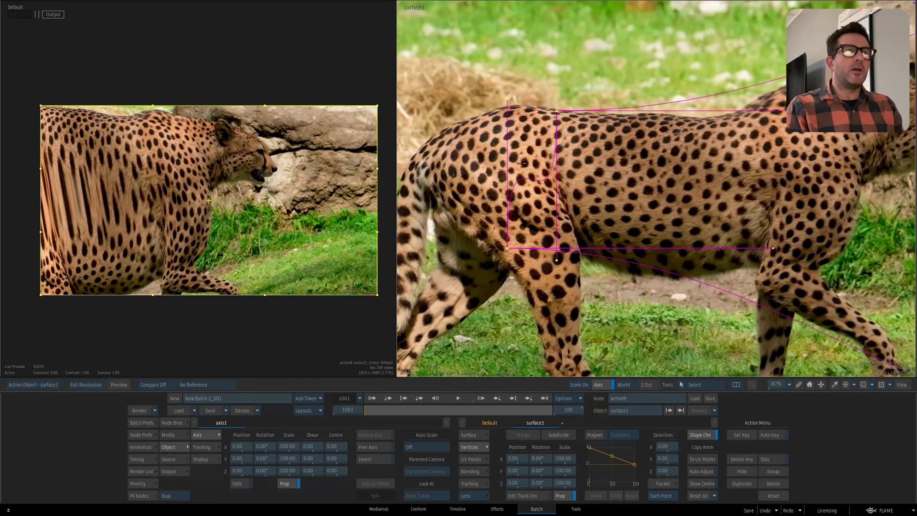
scroll(546, 113, down, 5)
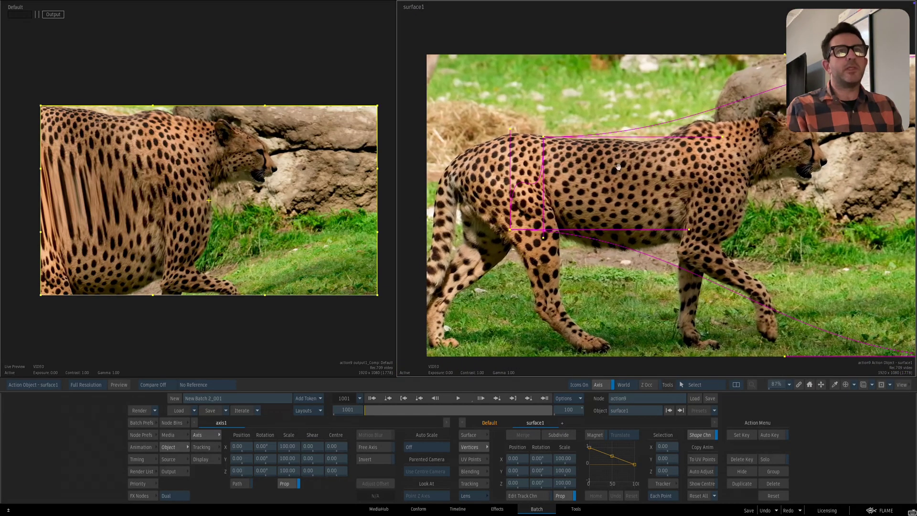
drag(833, 112, 670, 186)
scroll(641, 158, up, 2)
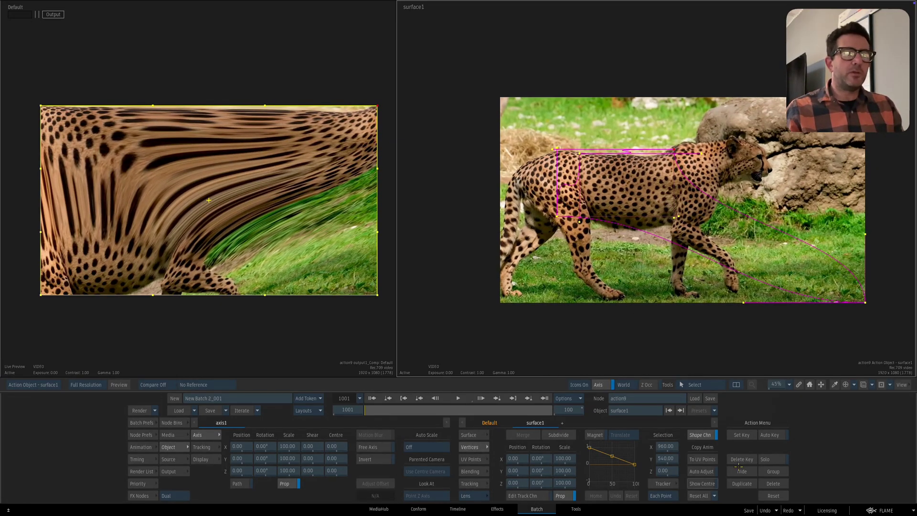
- Enable Auto Adjust for surface1's vertices and reposition its corner points into a four-sided patch around the cheetah's torso
click(701, 472)
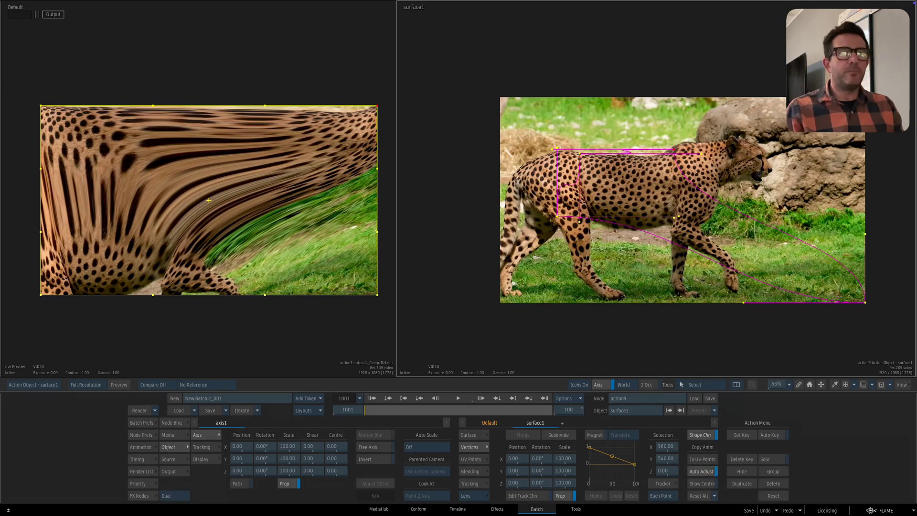
drag(836, 297, 638, 218)
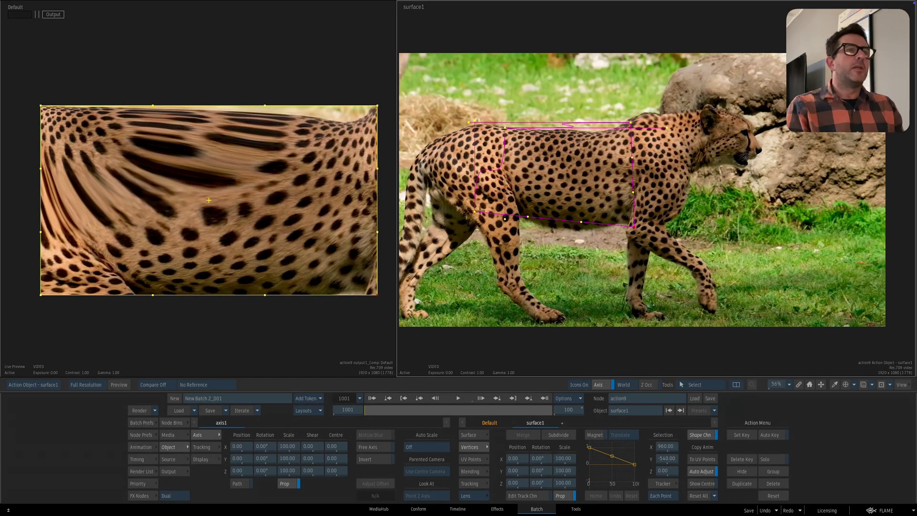
drag(475, 211, 519, 221)
drag(505, 128, 507, 130)
drag(630, 123, 738, 184)
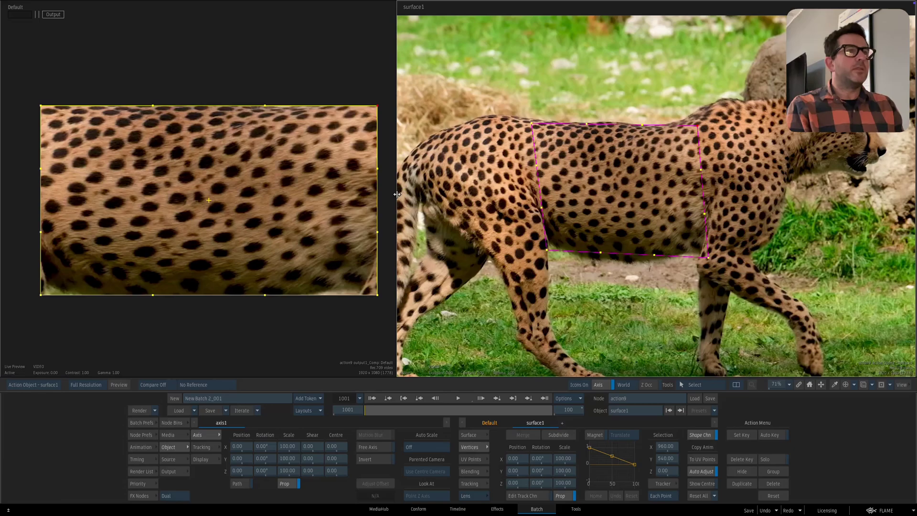
- Widen the surface1 object view and realign the patch's two lower corner points with the cheetah's belly
drag(396, 194, 230, 194)
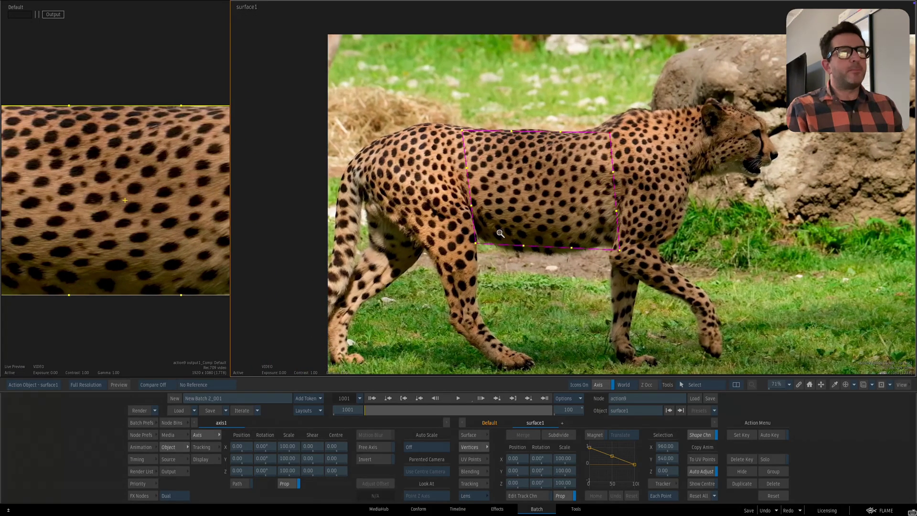
drag(500, 233, 515, 233)
drag(461, 251, 462, 240)
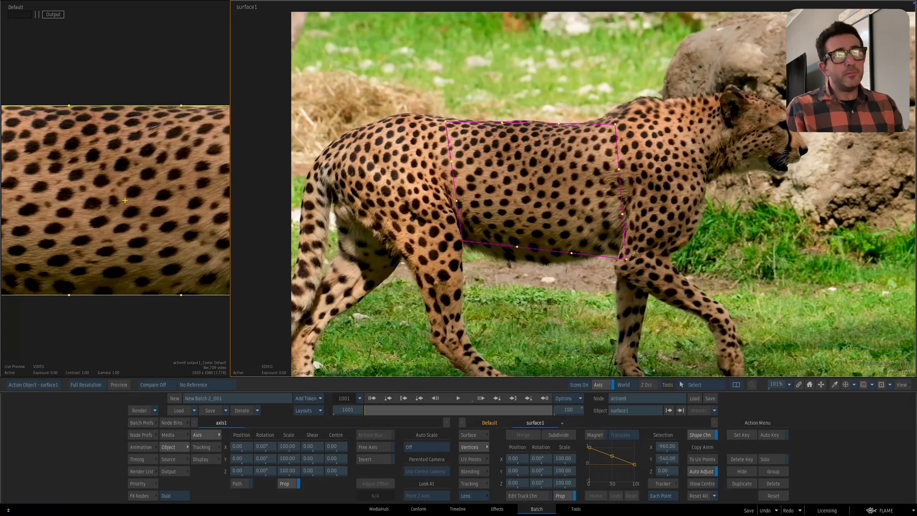
drag(626, 259, 590, 264)
- Subdivide surface1 into a two-by-two grid, pull the bottom middle point to the belly edge, and raise the left middle point onto a spot
scroll(600, 270, up, 1)
click(558, 434)
mouse_move(590, 265)
mouse_down()
mouse_move(596, 269)
mouse_move(577, 258)
mouse_move(577, 266)
mouse_up()
click(484, 241)
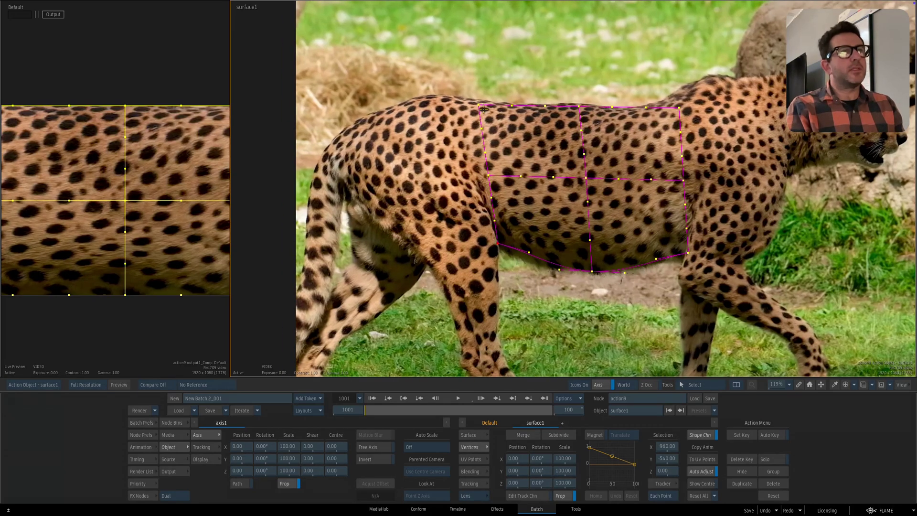
drag(483, 109, 512, 113)
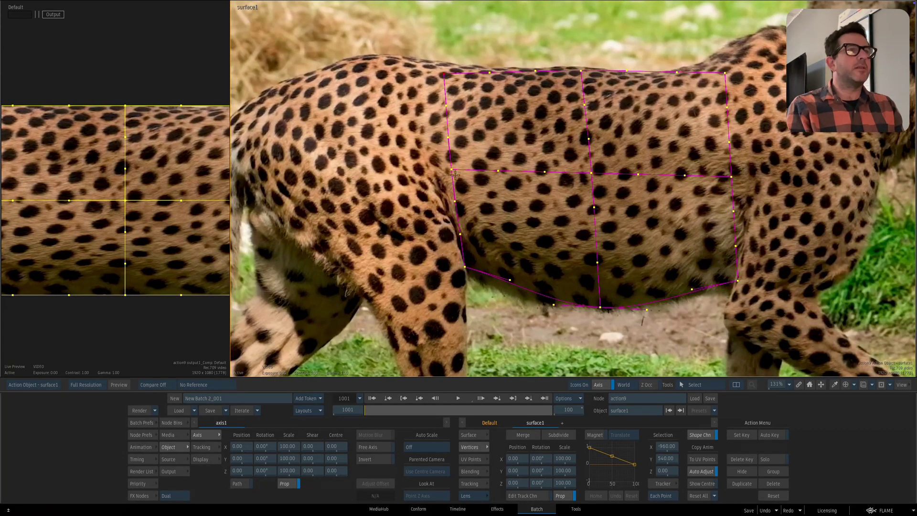
drag(450, 170, 451, 156)
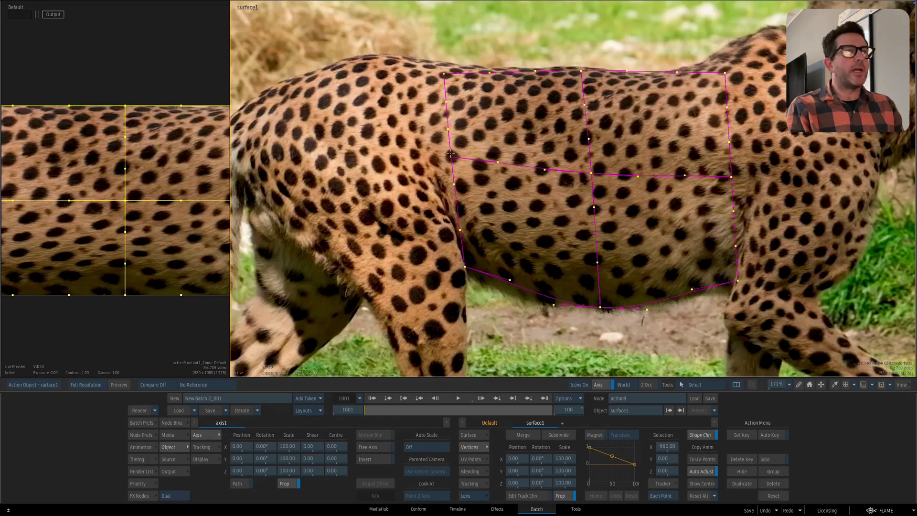
- Fine-tune surface1's upper-right corner, centre, right middle and lower-right corner points against the cheetah's spots and body outline
click(725, 71)
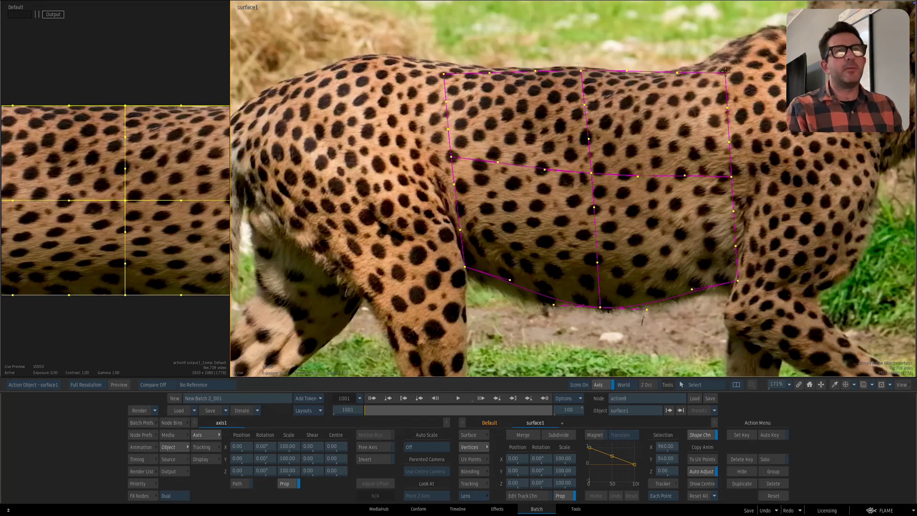
drag(725, 72, 725, 70)
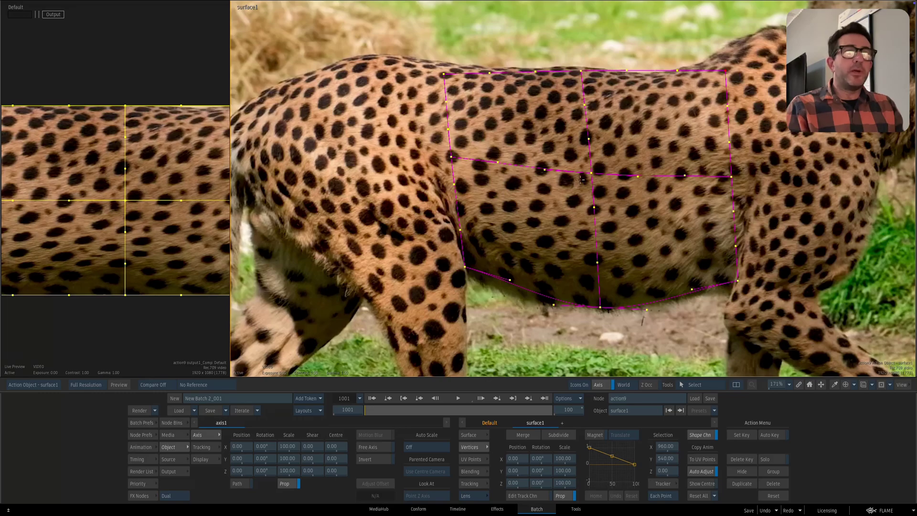
drag(591, 174, 598, 170)
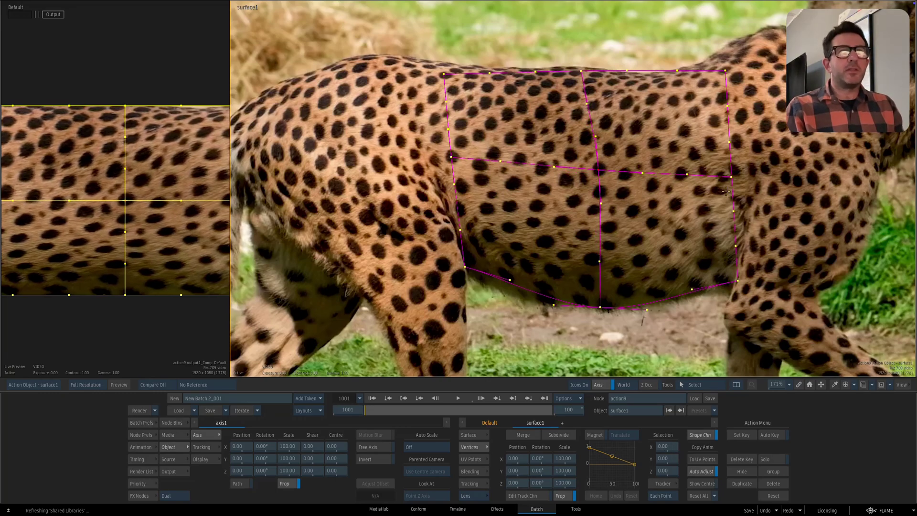
drag(733, 177, 734, 170)
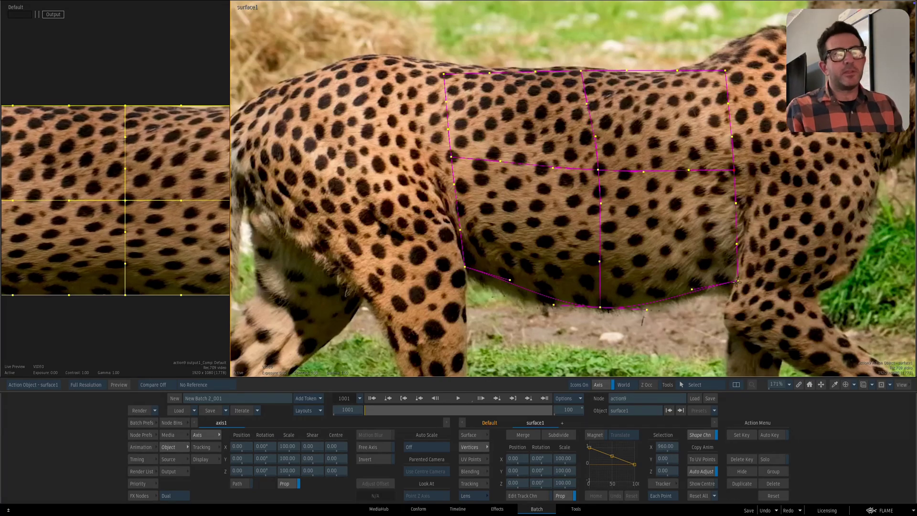
drag(738, 281, 729, 280)
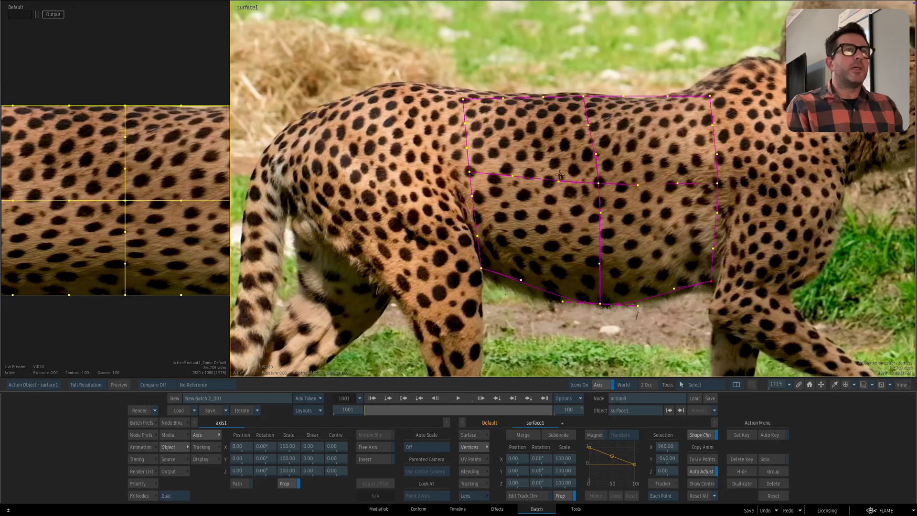
- Fit surface1's upper edge to the cheetah's back by adjusting its upper-left, upper-right and top middle points
drag(463, 99, 461, 92)
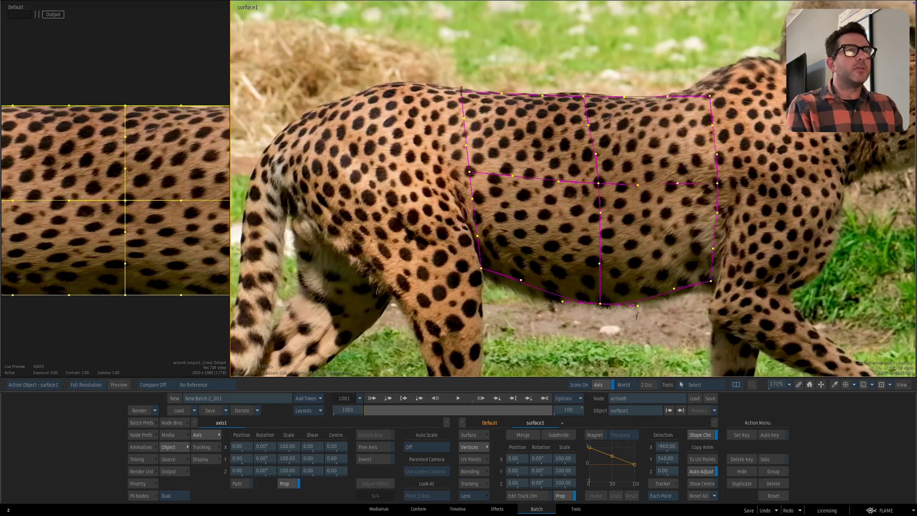
click(582, 96)
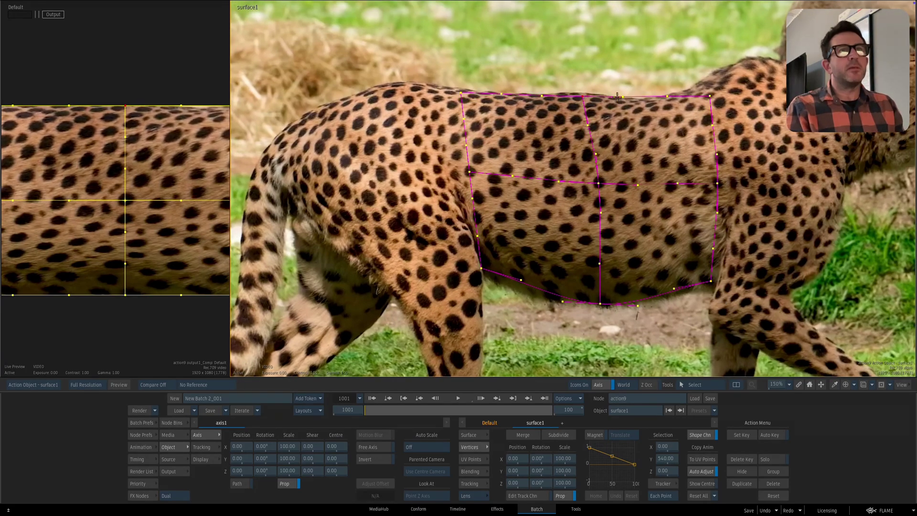
drag(710, 97, 675, 92)
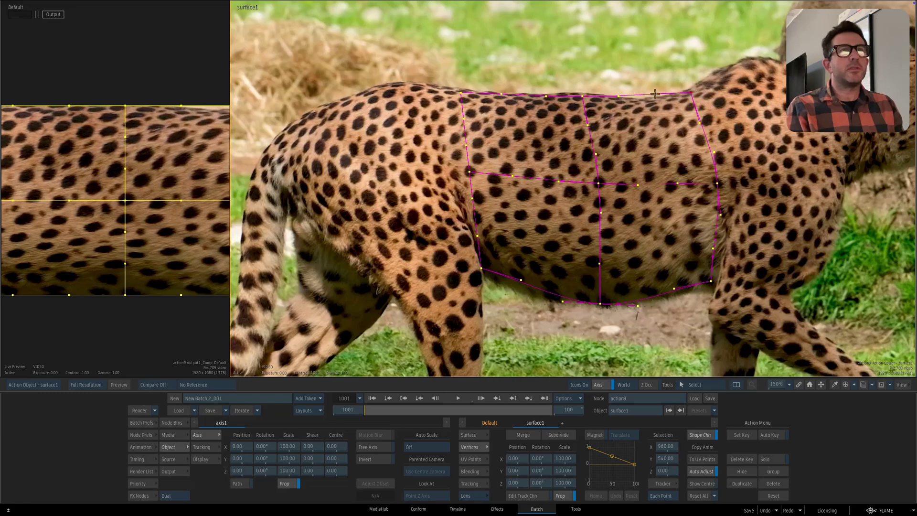
click(582, 97)
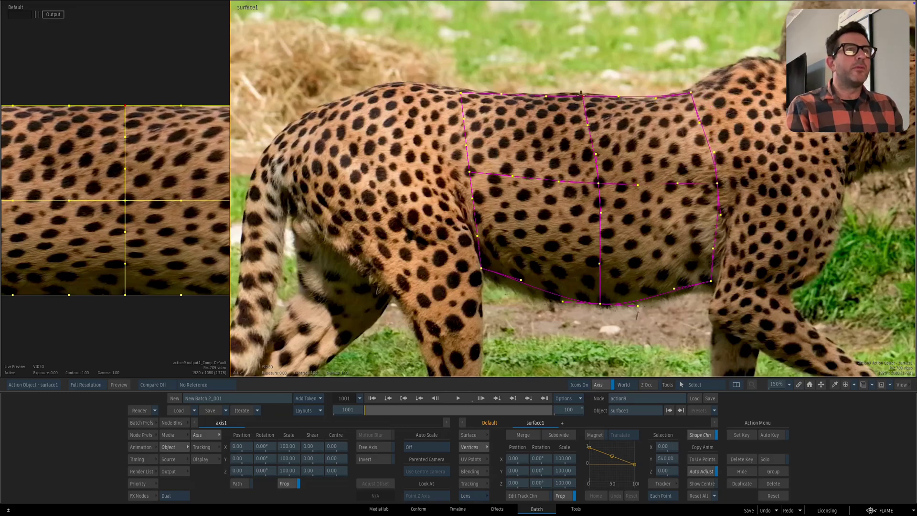
drag(581, 95, 580, 93)
scroll(636, 242, down, 1)
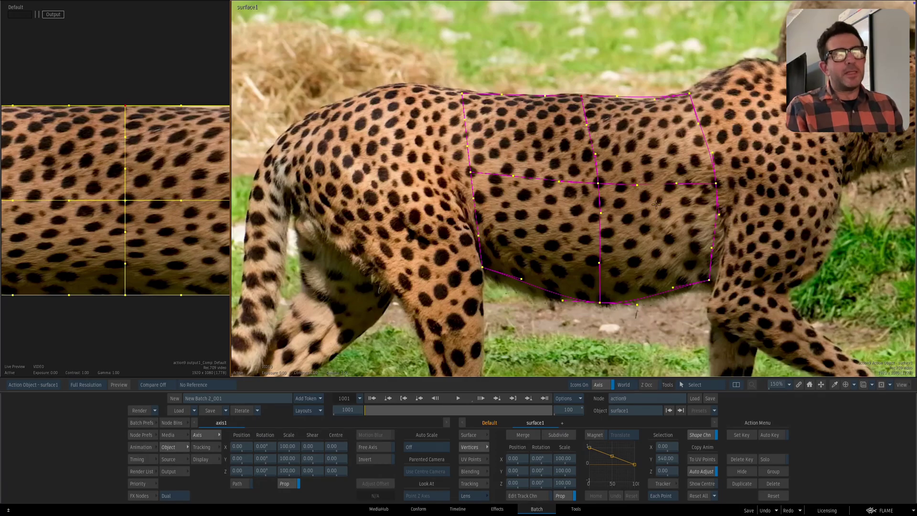
- Refine surface1's left middle point and both lower corner points so the patch follows the cheetah's flank and belly
scroll(638, 198, down, 1)
click(474, 173)
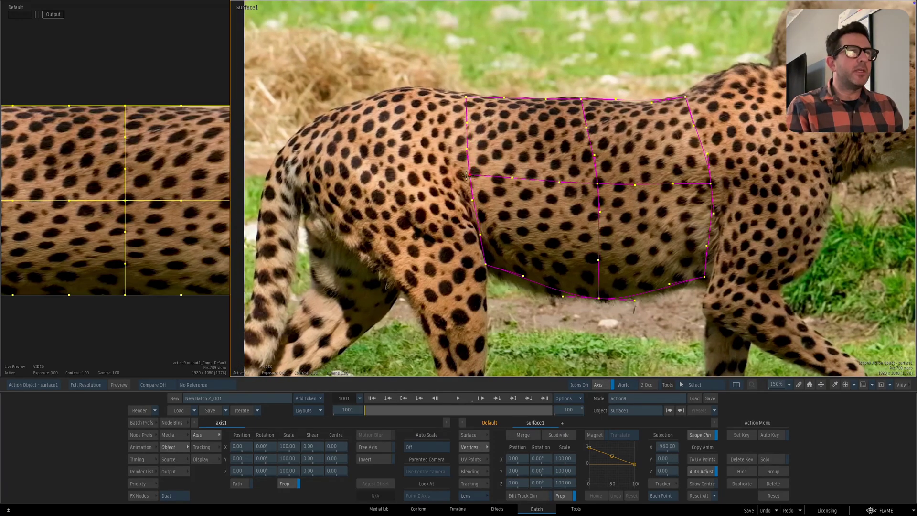
click(484, 263)
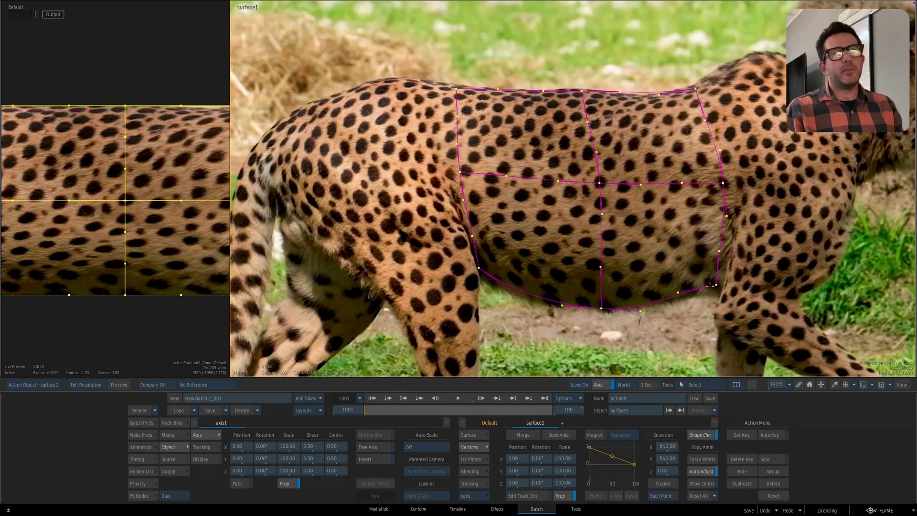
click(719, 288)
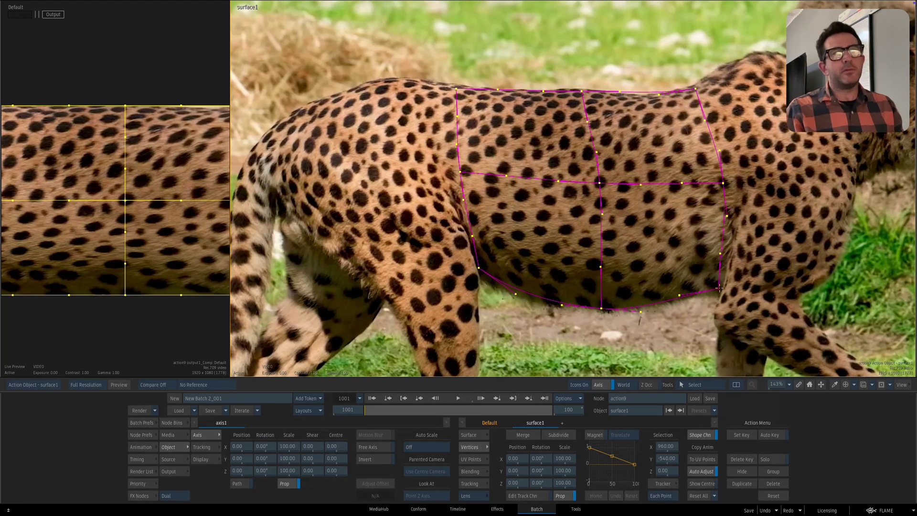
drag(728, 277, 706, 272)
drag(628, 217, 637, 224)
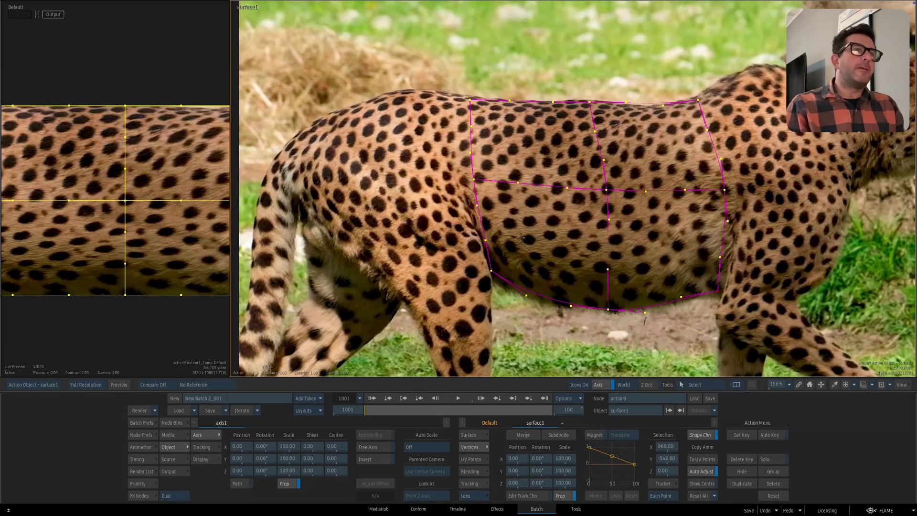
- Subdivide surface1 into a four-by-four grid, merge it back to two by two, and subdivide it again
click(558, 434)
scroll(612, 264, down, 1)
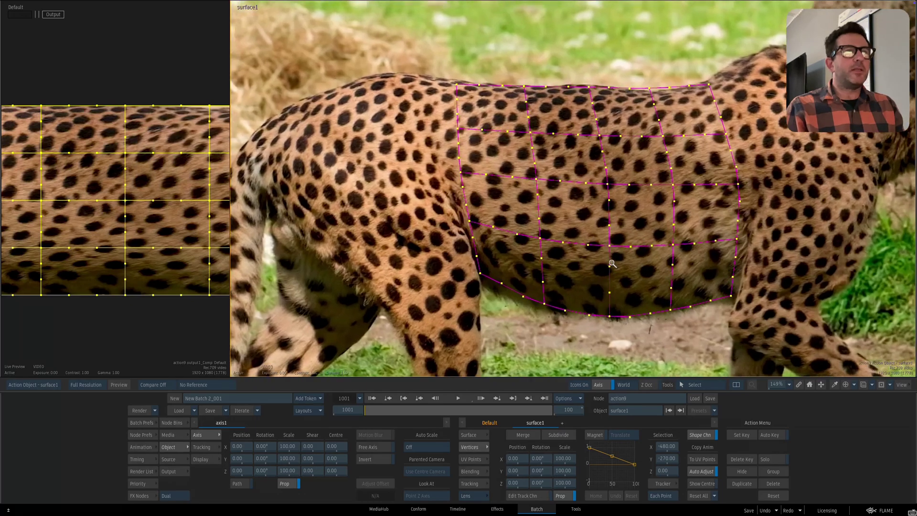
drag(612, 263, 626, 263)
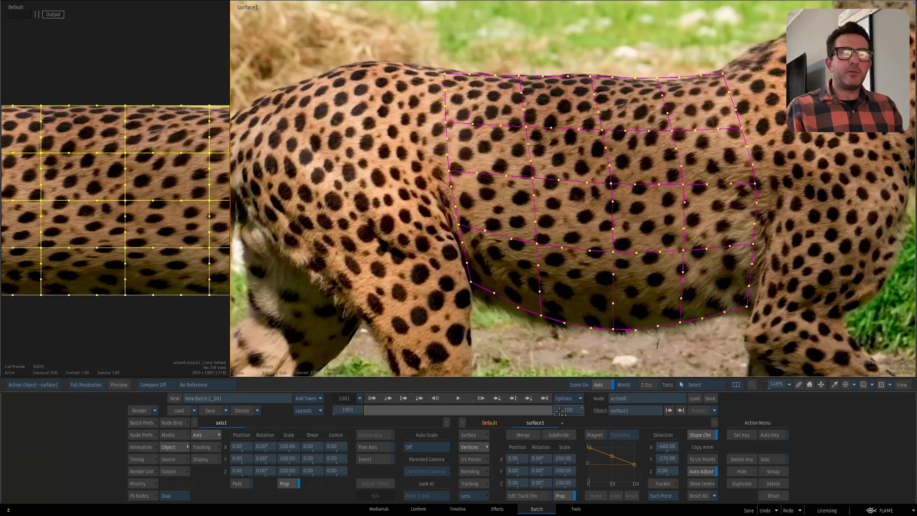
click(523, 434)
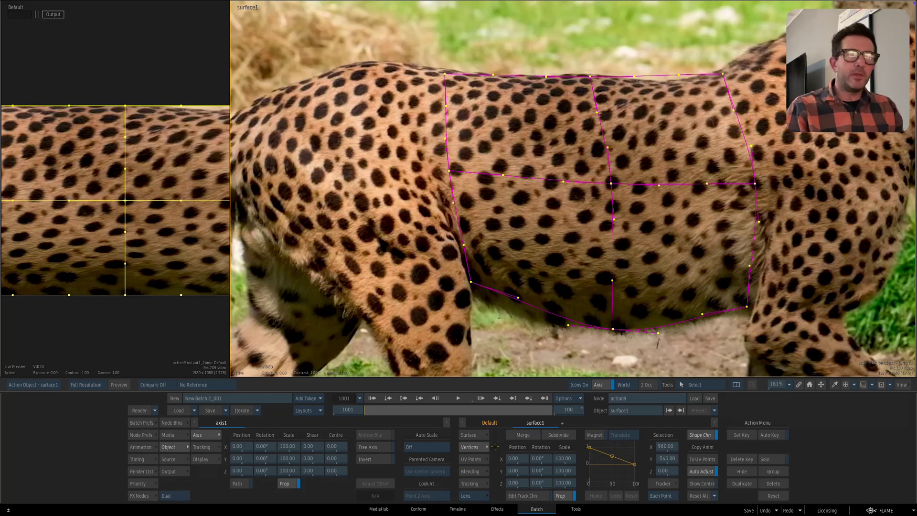
click(565, 438)
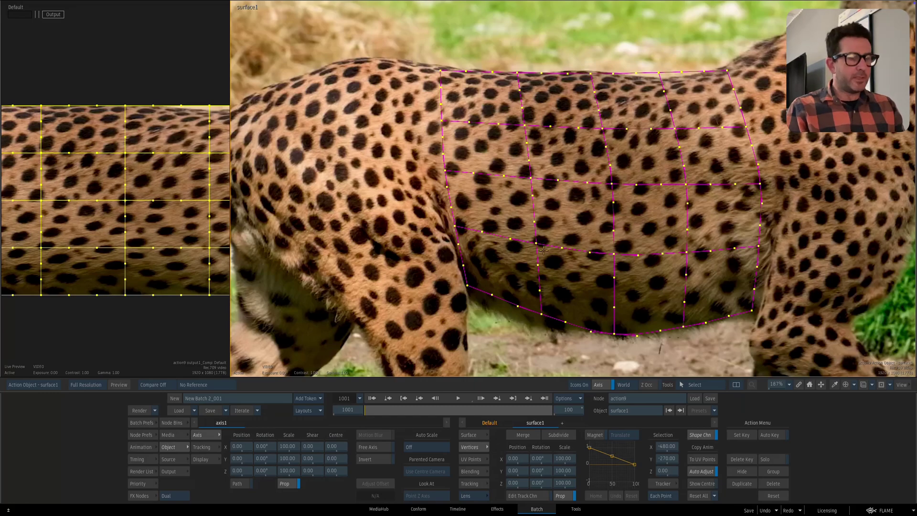
- Move the grid's second-column points and the two uppermost centre-column points onto nearby cheetah spots
drag(540, 245, 544, 243)
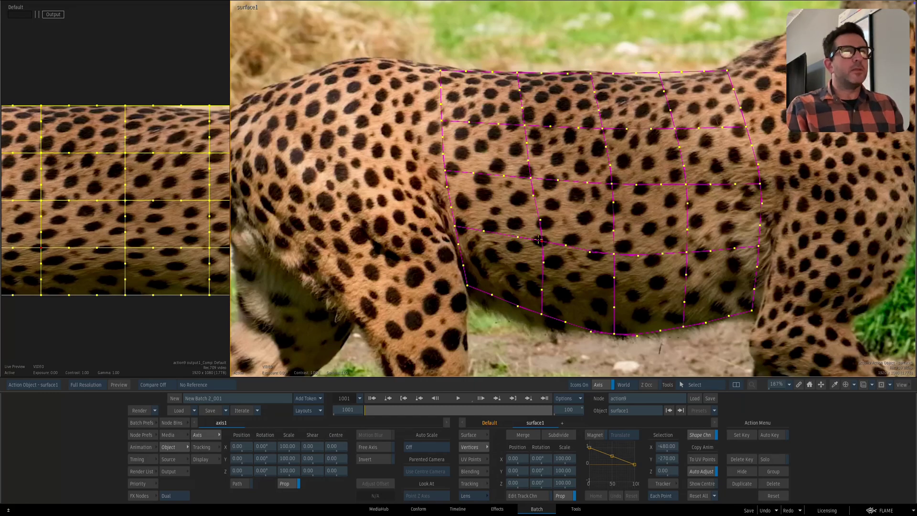
drag(530, 177, 527, 172)
drag(525, 125, 515, 125)
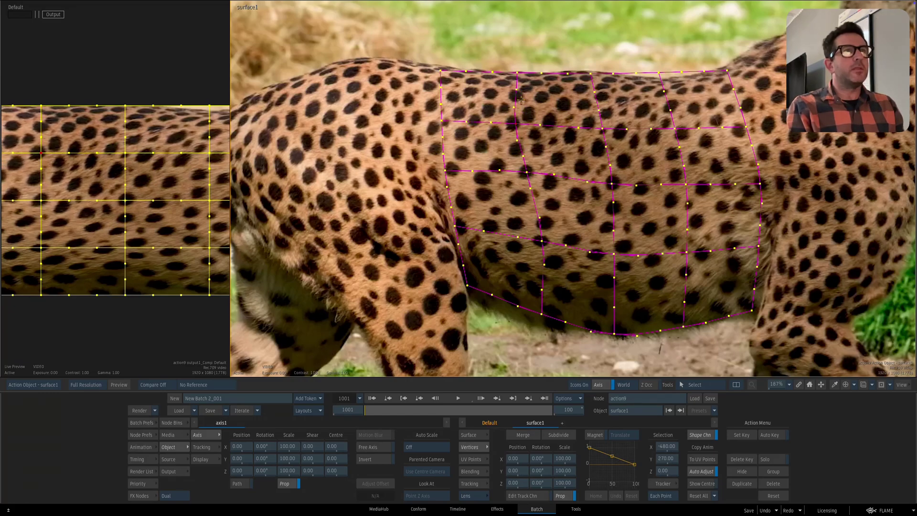
drag(517, 73, 504, 72)
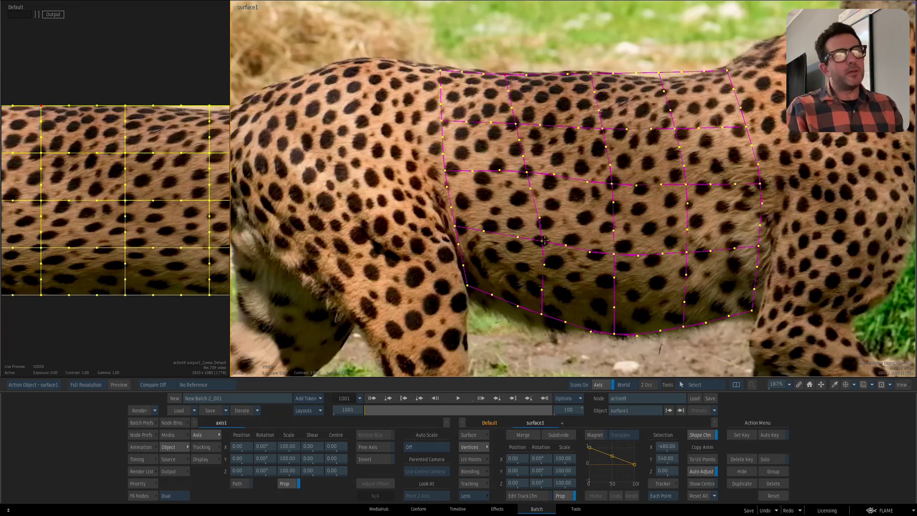
drag(595, 68, 582, 69)
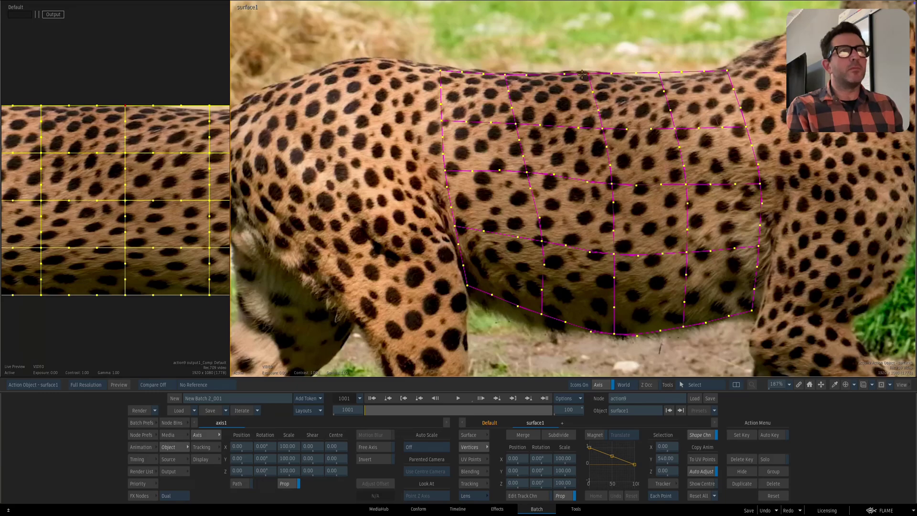
click(603, 131)
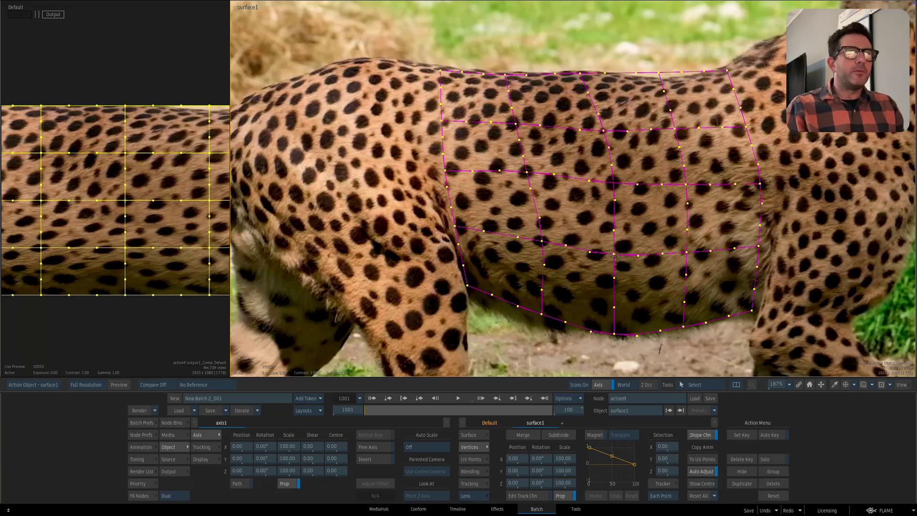
- Move the centre column's two lowest grid points to align with nearby spots and the cheetah's belly edge
drag(614, 254, 616, 247)
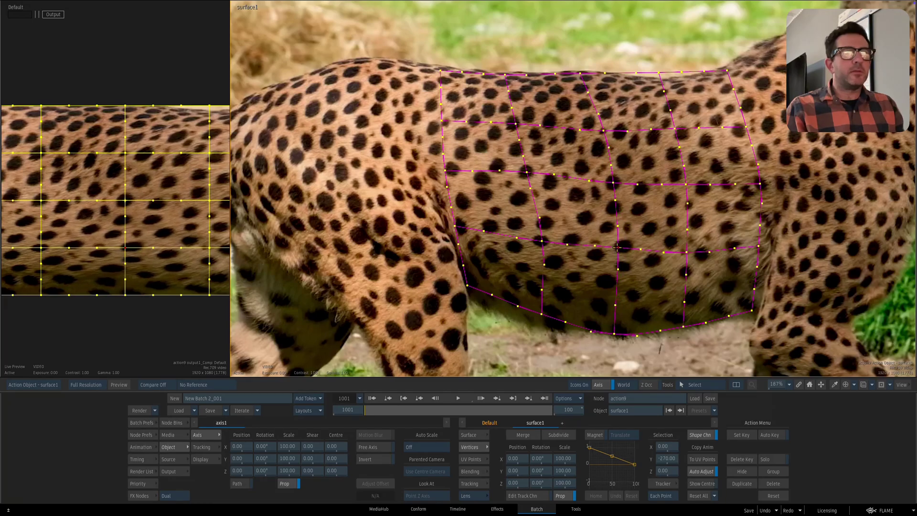
drag(614, 334, 613, 332)
drag(649, 278, 637, 279)
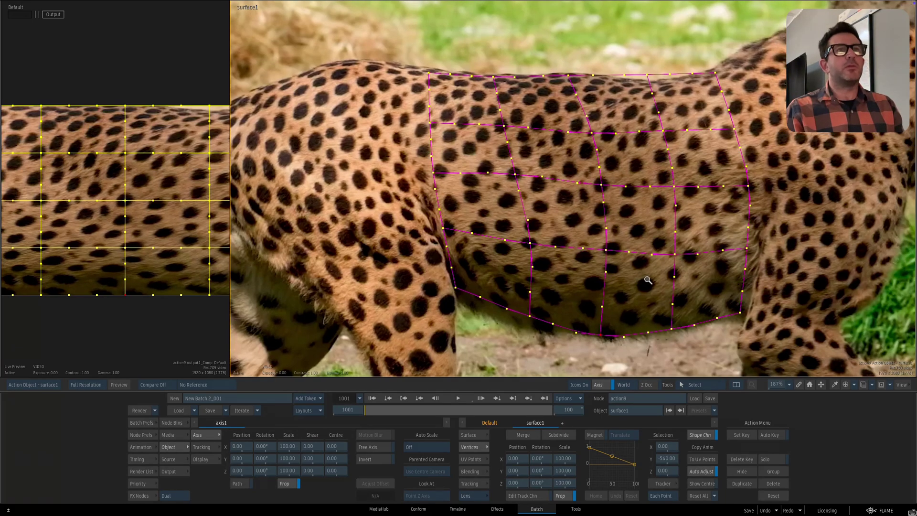
drag(640, 85, 640, 90)
drag(683, 205, 670, 206)
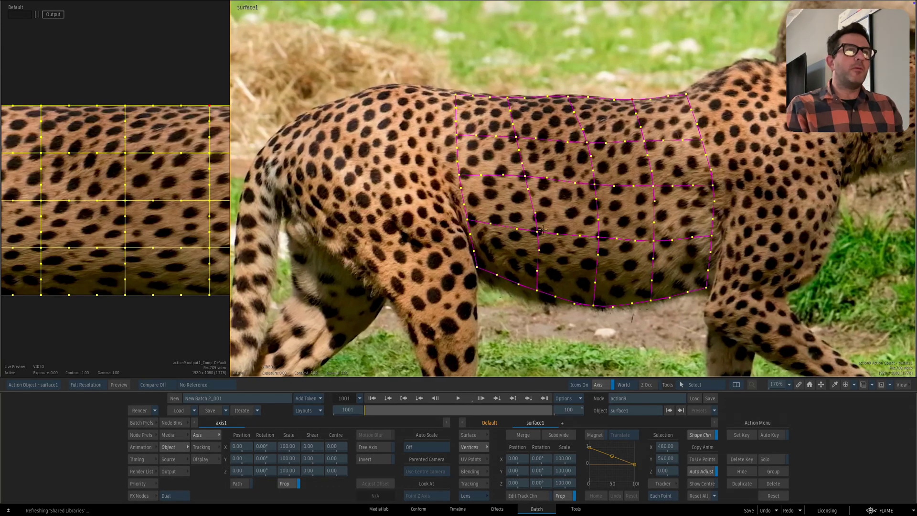
- Select all of surface1's grid points and switch editing from vertices to UV points
drag(415, 67, 748, 289)
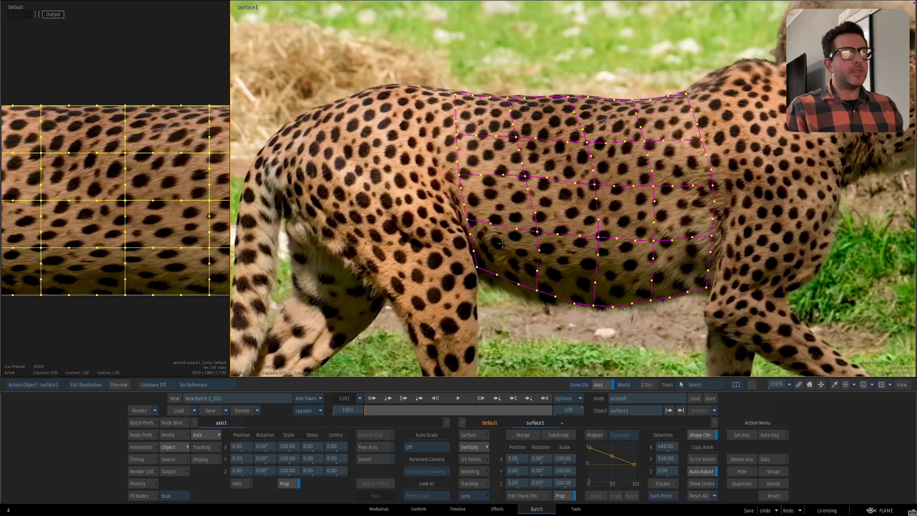
click(471, 459)
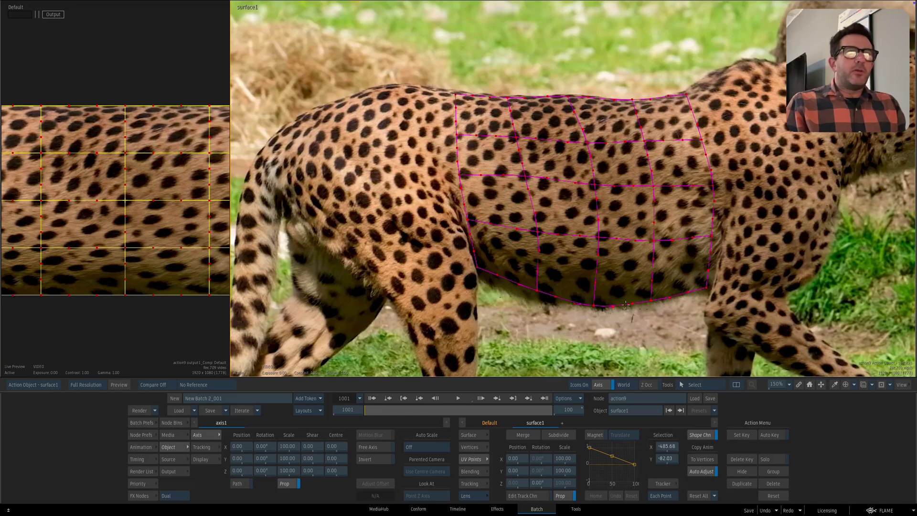
click(663, 483)
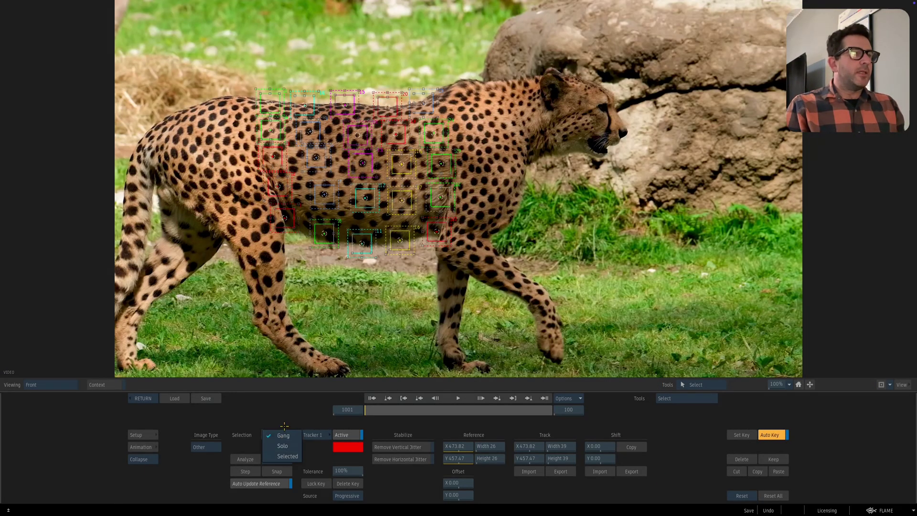
click(277, 434)
click(277, 446)
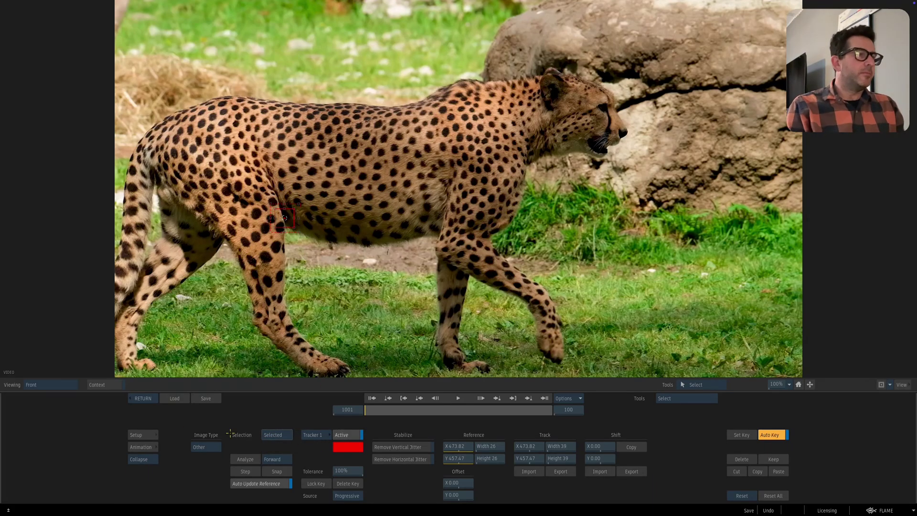
click(143, 398)
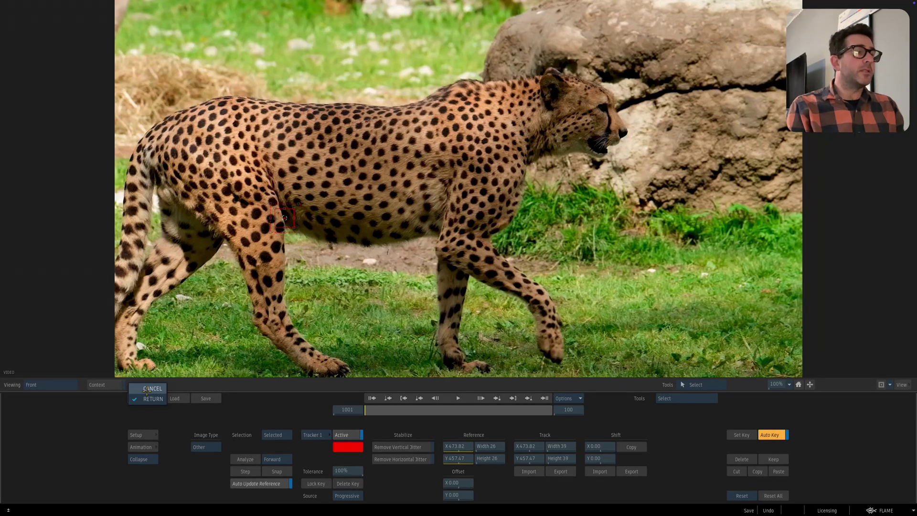
click(146, 389)
click(153, 396)
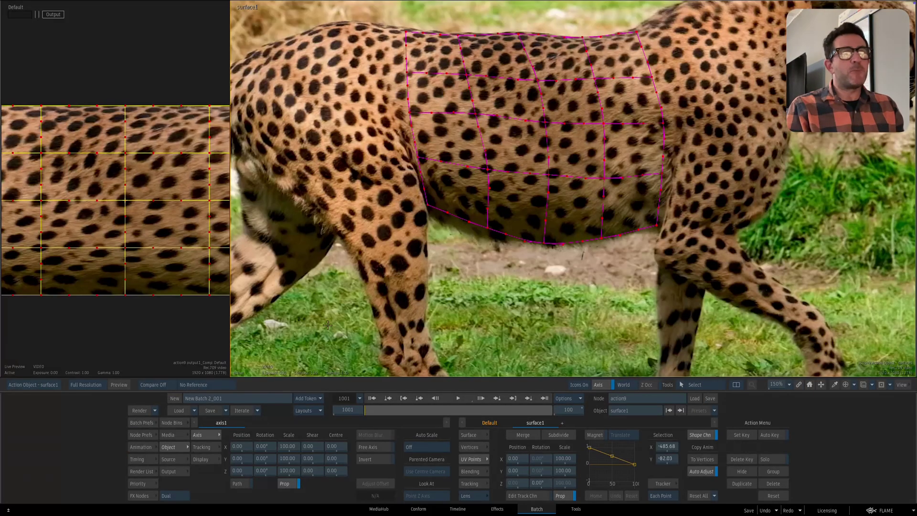
- Select only surface1's top row of UV points, open their trackers and set the tracker selection to Gang
drag(553, 223, 541, 233)
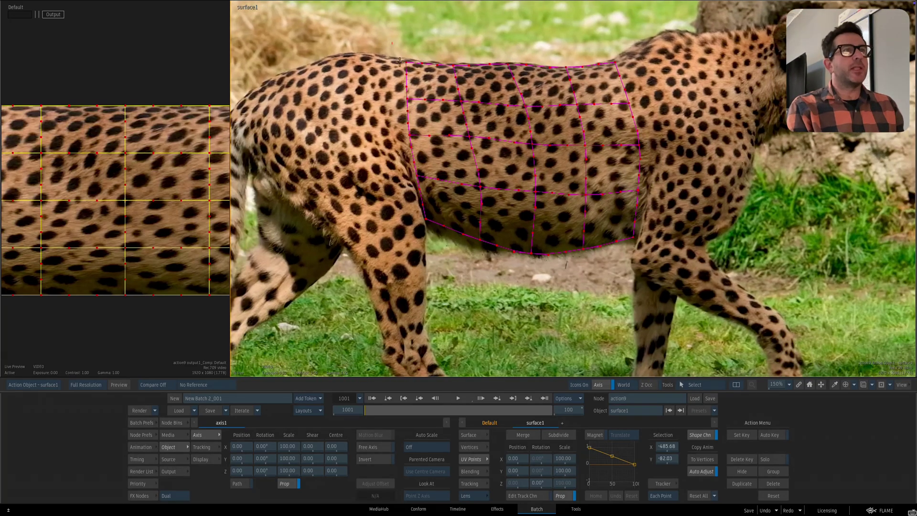
drag(394, 46, 656, 79)
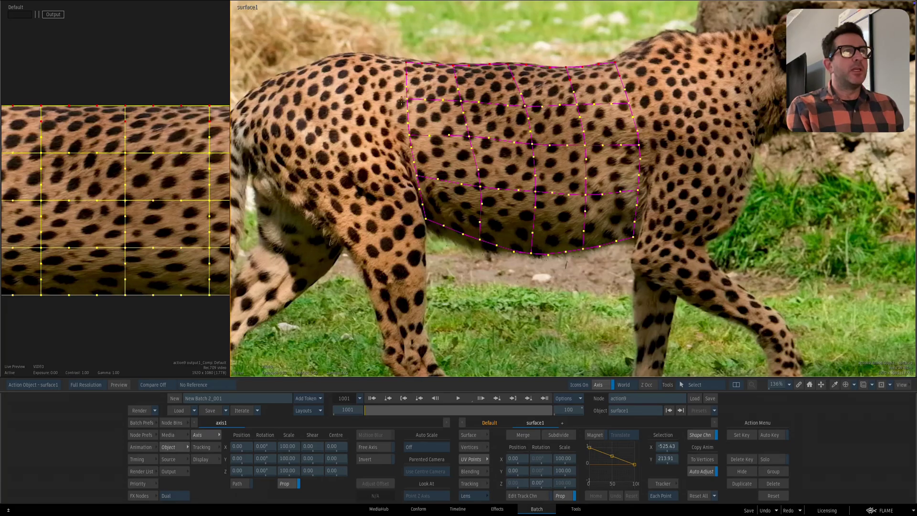
drag(394, 94, 645, 125)
mouse_move(440, 47)
mouse_down()
mouse_move(496, 248)
mouse_move(510, 257)
mouse_up()
drag(365, 48, 640, 83)
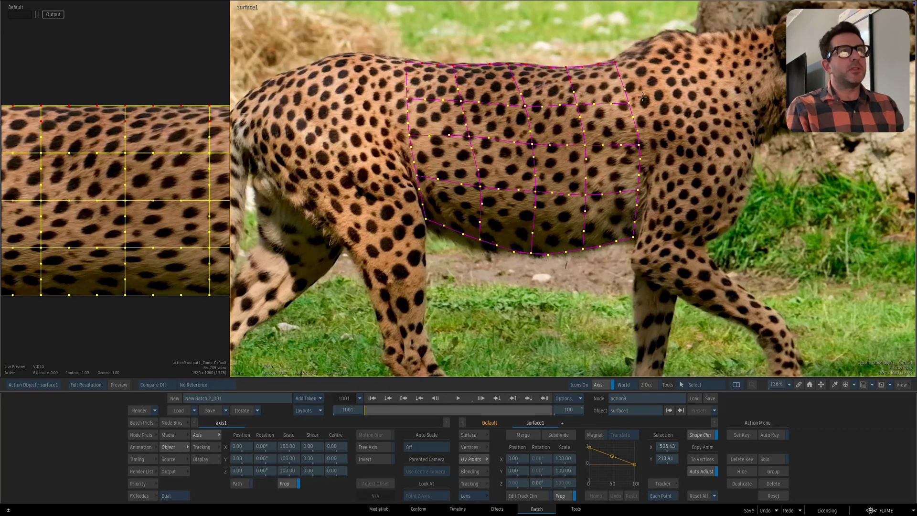
click(663, 483)
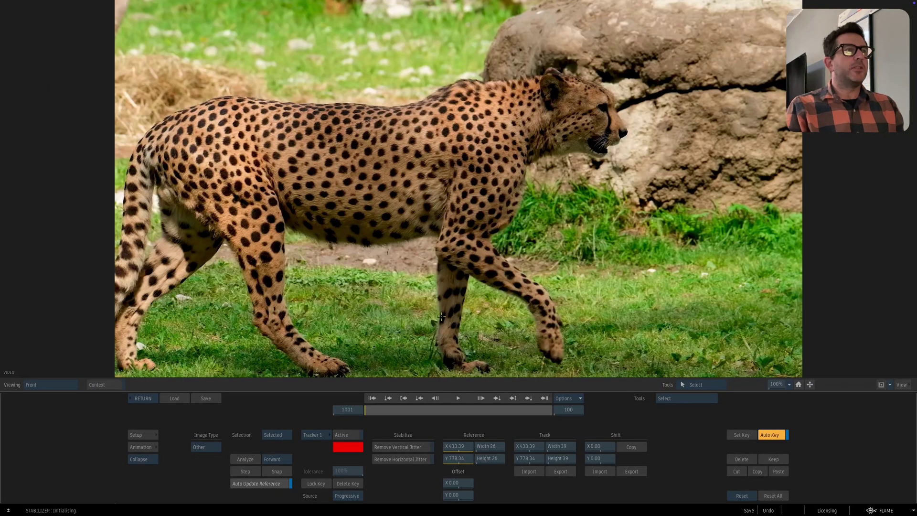
click(281, 434)
click(282, 415)
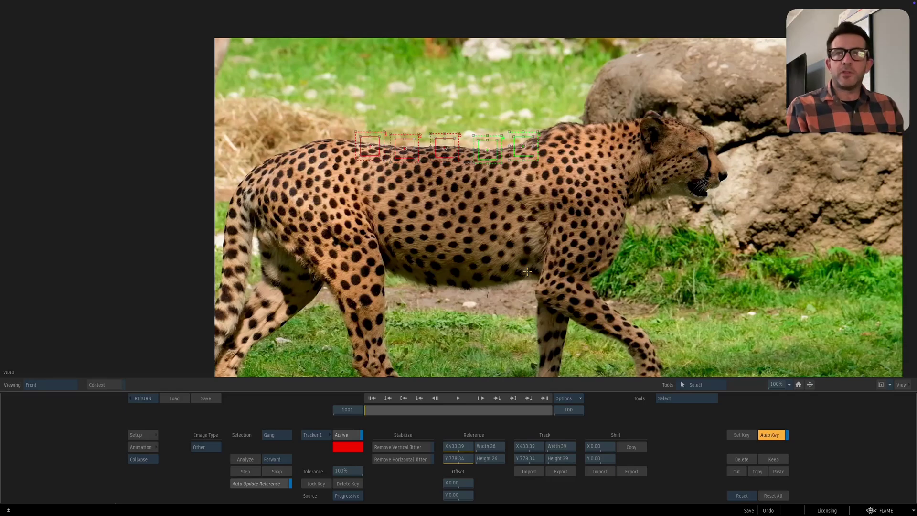
- Use Offset Reference to place the five top-row tracker references on spots below the back line and shrink each around its spot
drag(527, 271, 526, 244)
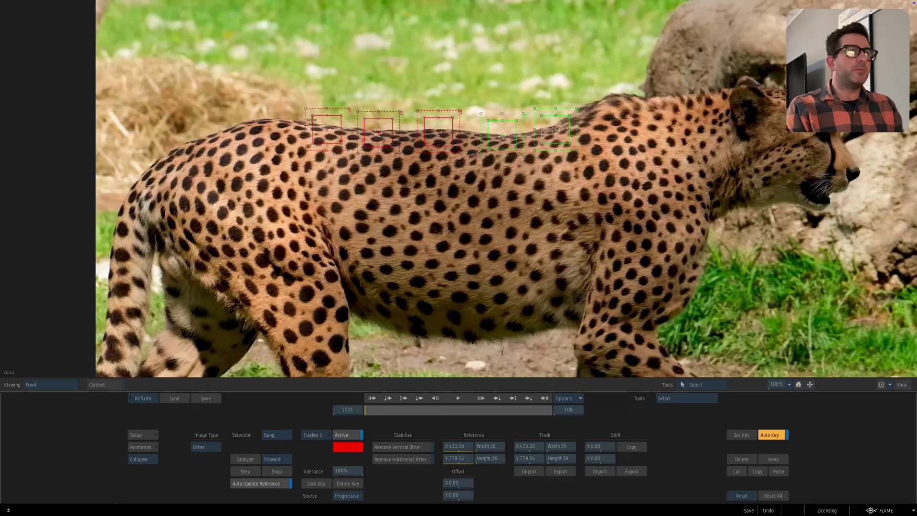
drag(477, 237, 515, 264)
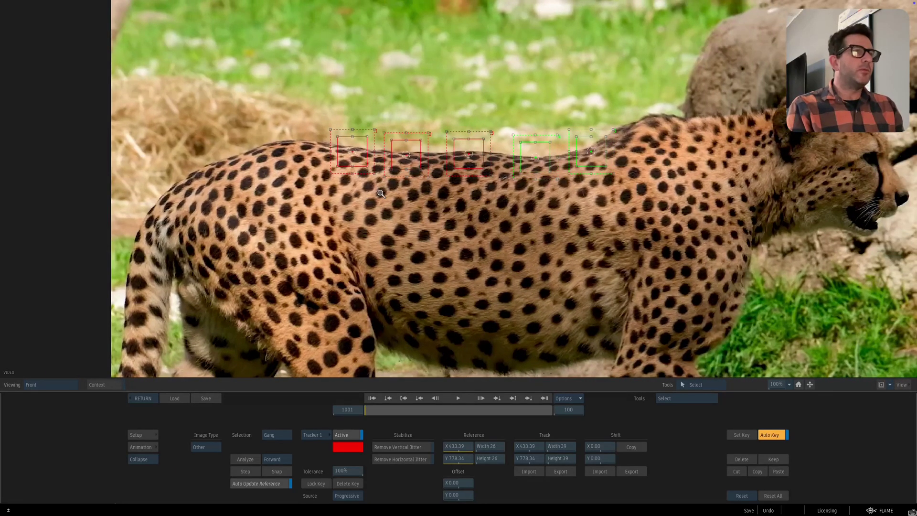
drag(382, 193, 341, 155)
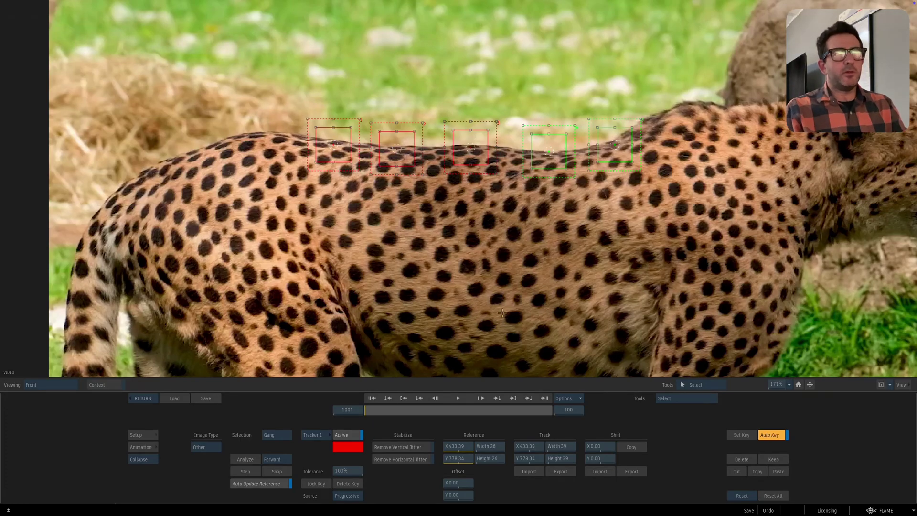
key(o)
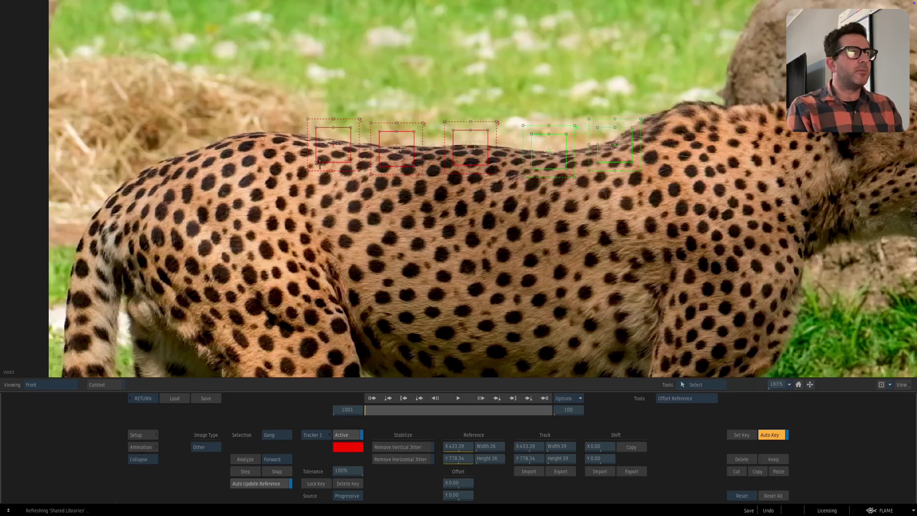
drag(334, 143, 313, 187)
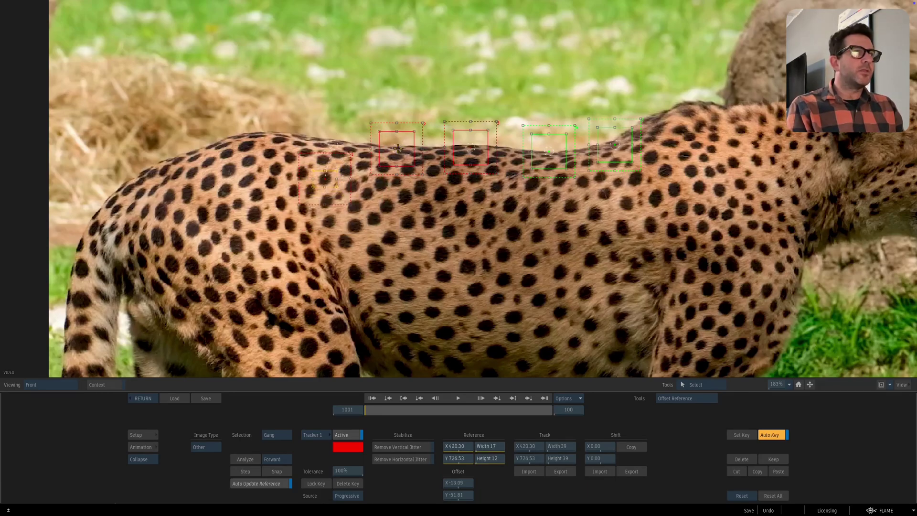
drag(397, 148, 395, 177)
drag(470, 149, 484, 176)
drag(549, 152, 547, 193)
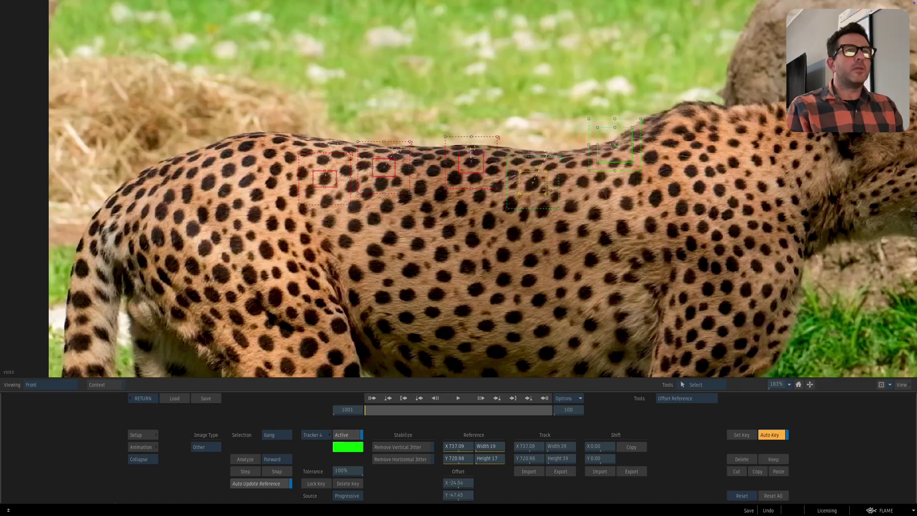
drag(615, 145, 613, 188)
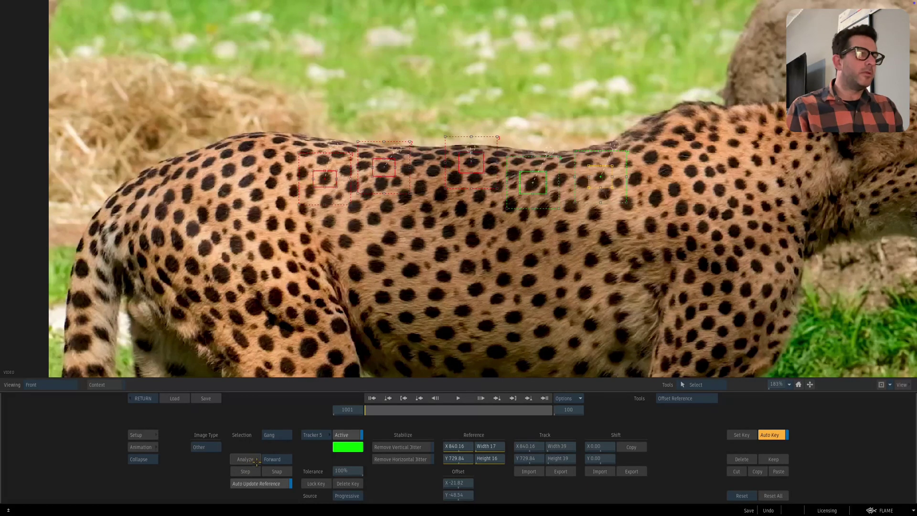
- Analyze the five top-row trackers forward, apply the result to surface1 and check its upper edge at the last and first frames
click(256, 460)
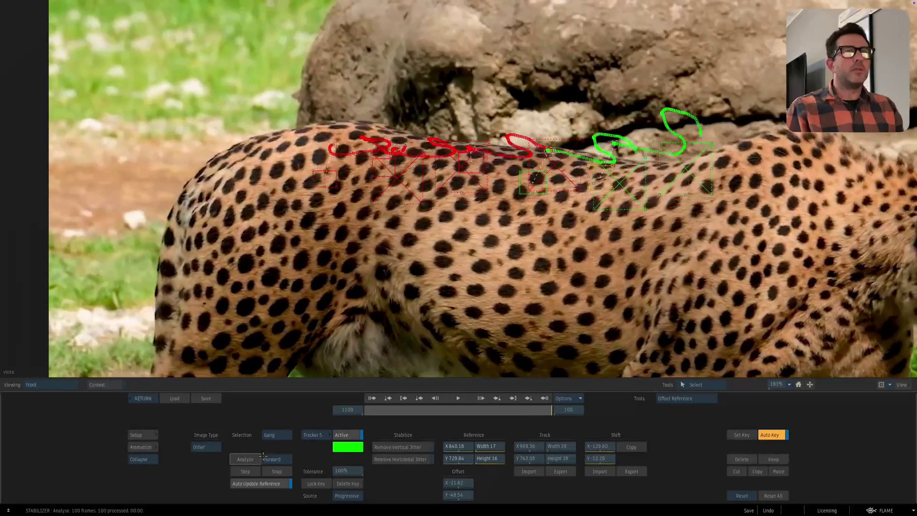
click(143, 398)
click(386, 398)
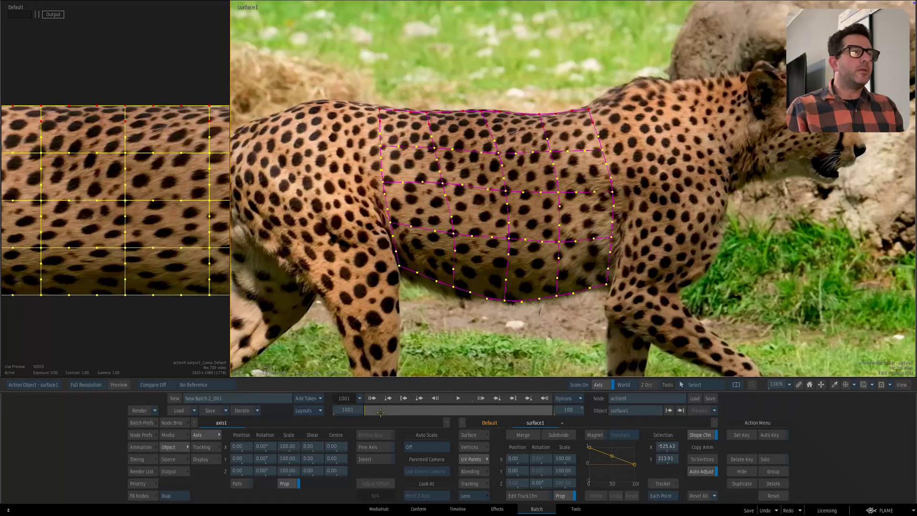
drag(381, 411, 555, 406)
click(652, 105)
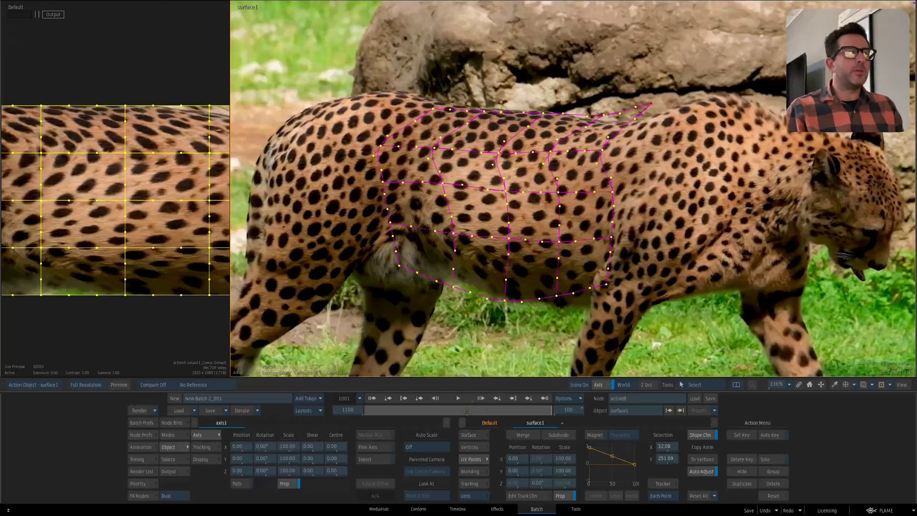
click(371, 398)
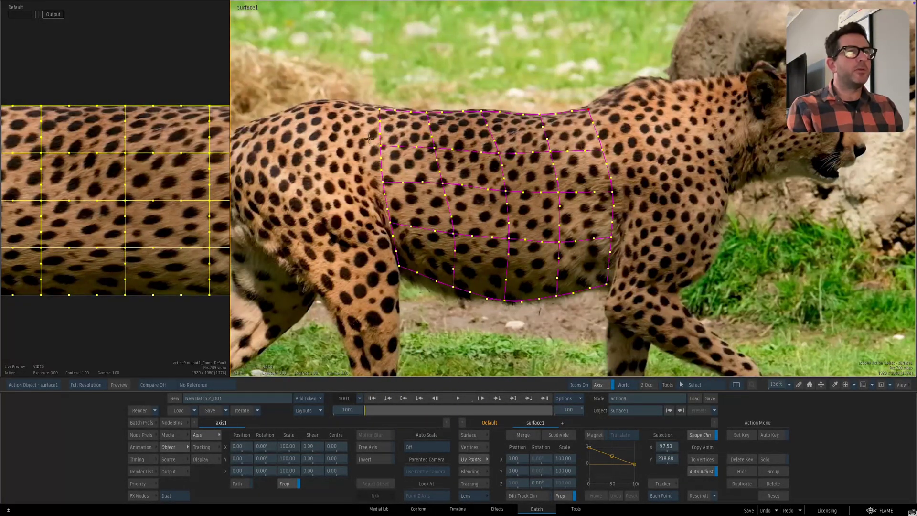
- Select surface1's second row of UV points and open their five trackers
drag(369, 138, 616, 172)
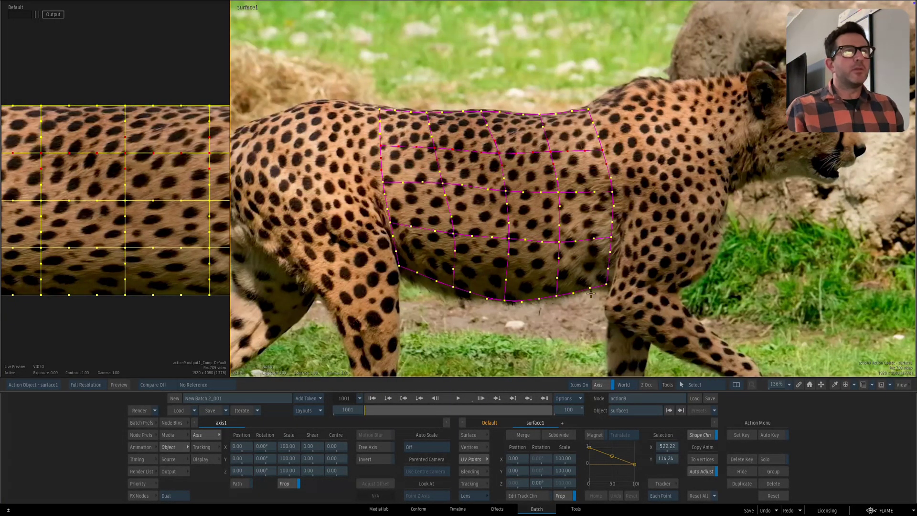
click(661, 482)
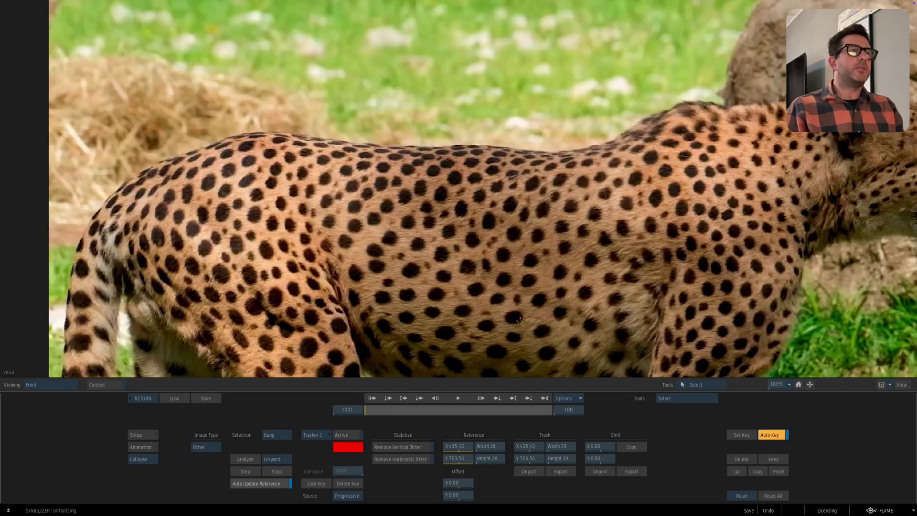
click(347, 433)
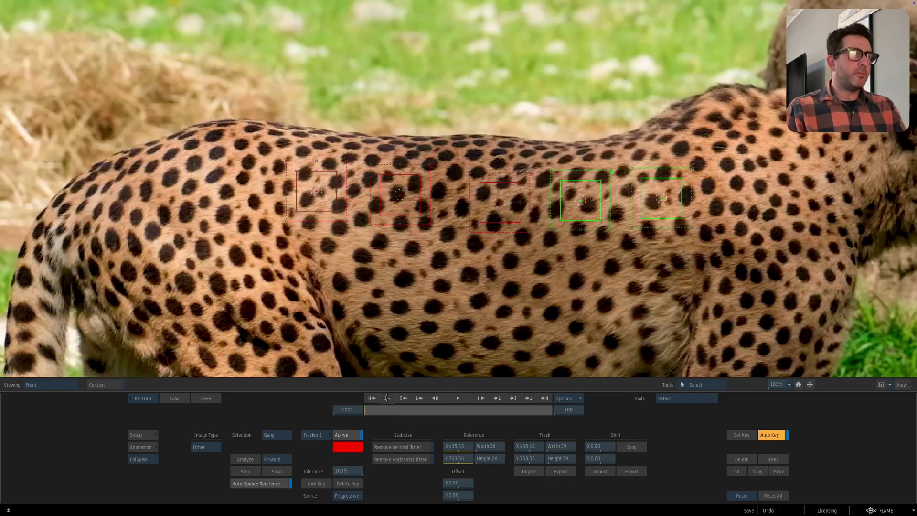
- Offset the second-row tracker references onto distinct neighbouring spots where needed and tighten each reference box around its spot
mouse_move(317, 195)
mouse_down()
mouse_move(308, 191)
mouse_move(325, 193)
mouse_up()
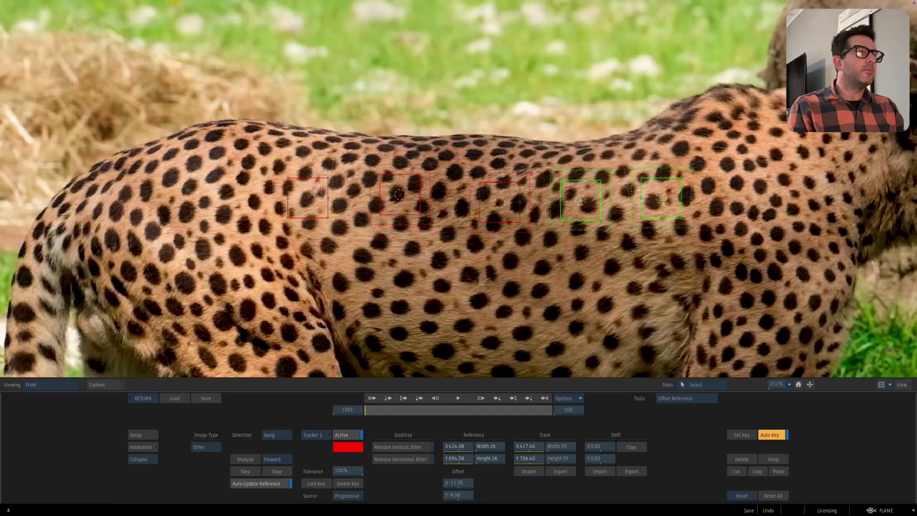
drag(329, 216, 324, 212)
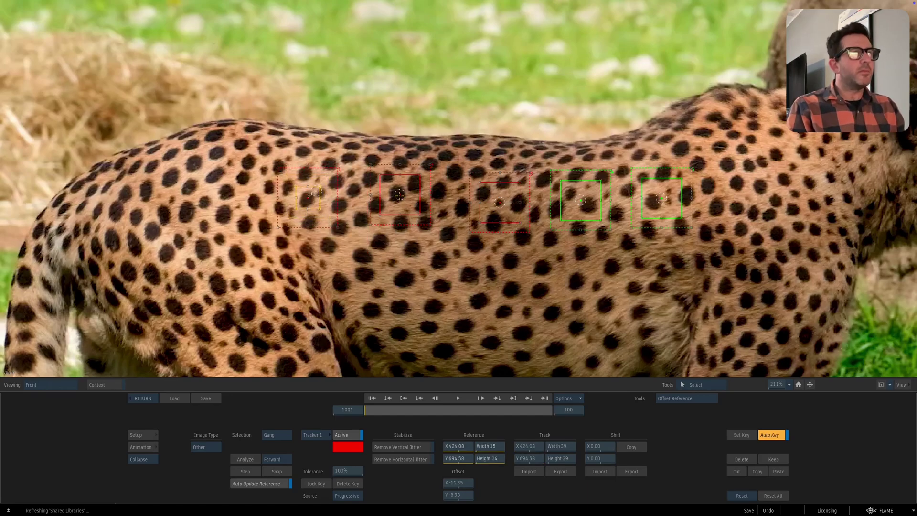
drag(400, 197, 411, 205)
drag(520, 222, 513, 214)
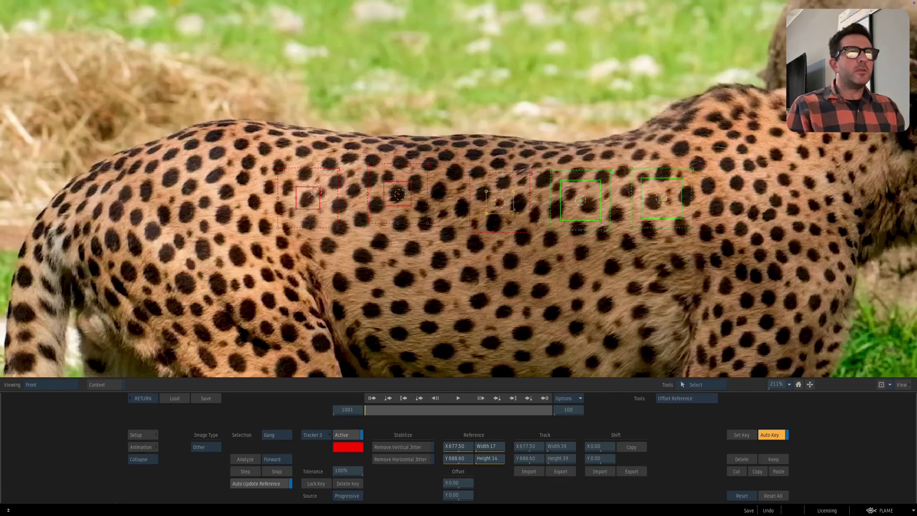
drag(579, 203, 602, 218)
mouse_move(662, 198)
mouse_down()
mouse_move(654, 201)
mouse_move(667, 192)
mouse_up()
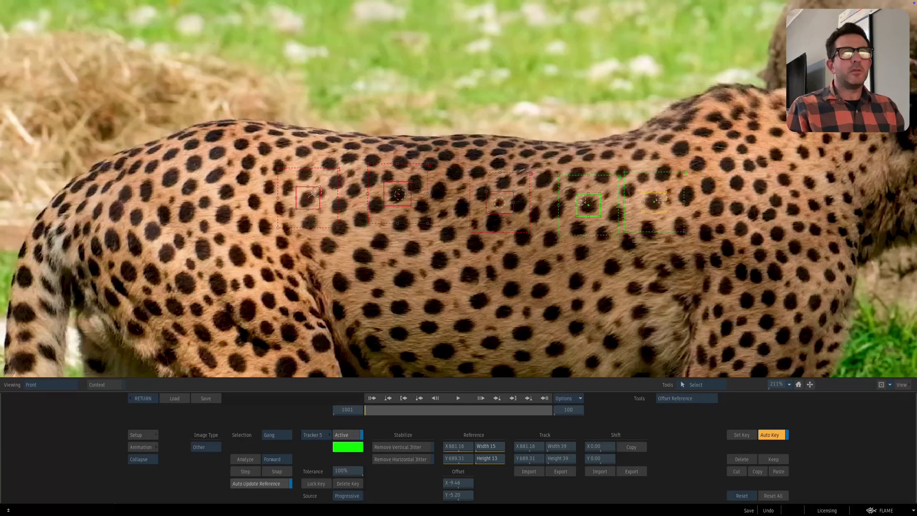
- Analyze the five second-row trackers forward, apply the result to surface1 and return the shot to frame 1001
click(245, 459)
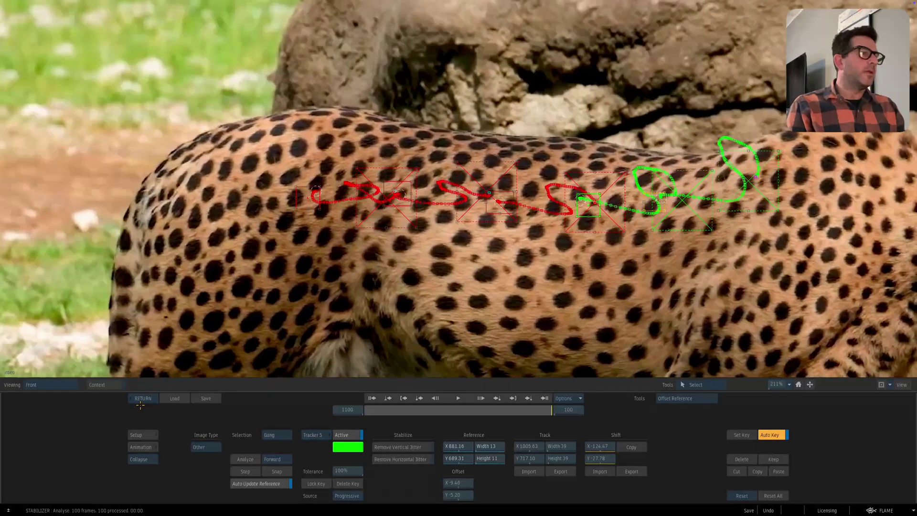
click(142, 400)
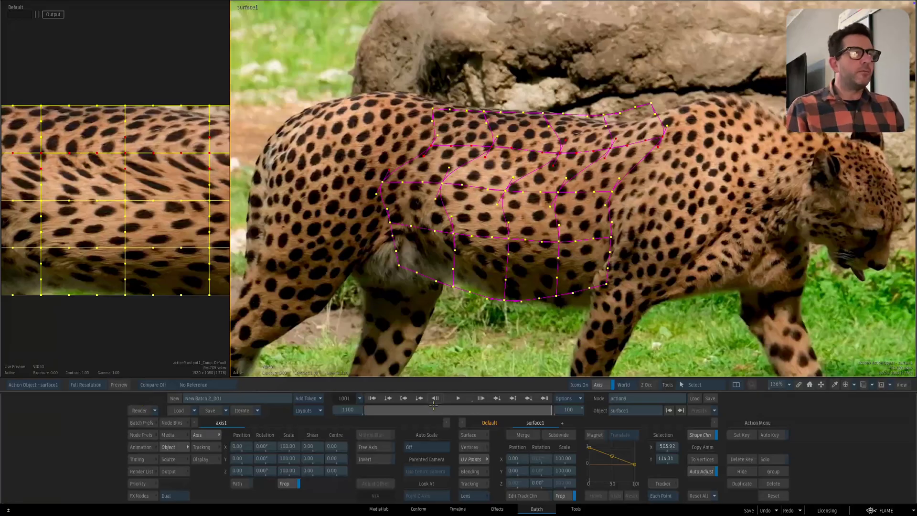
click(370, 398)
drag(380, 409, 336, 395)
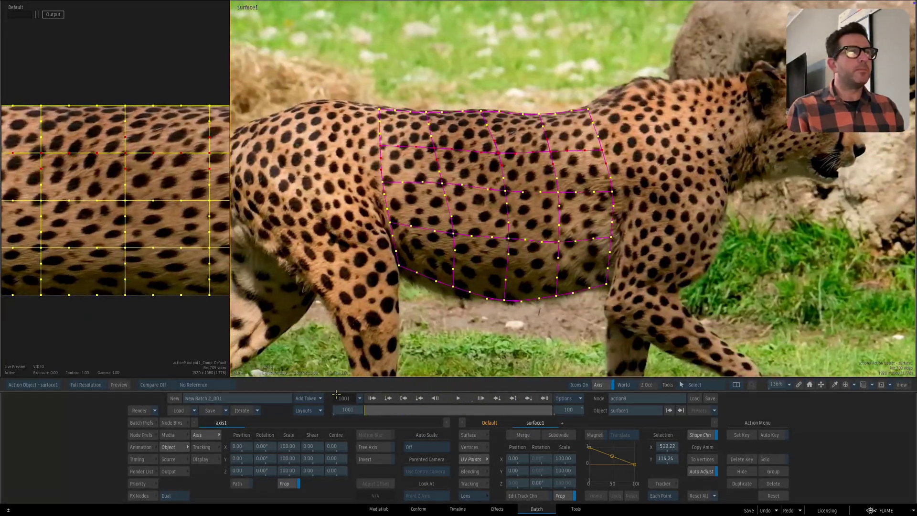
- Select surface1's third row of UV points, activate their five trackers and offset the Tracker 1 and Tracker 4 references onto nearby distinct spots
drag(377, 173, 615, 211)
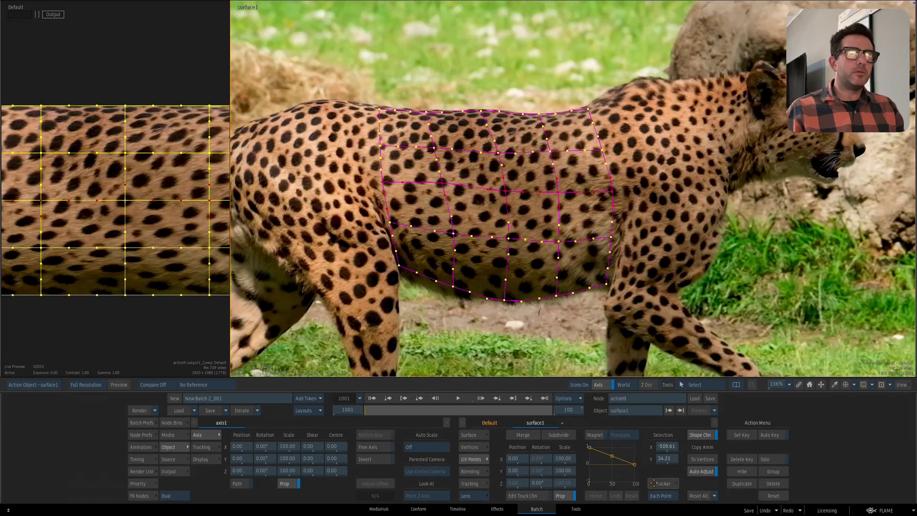
click(653, 482)
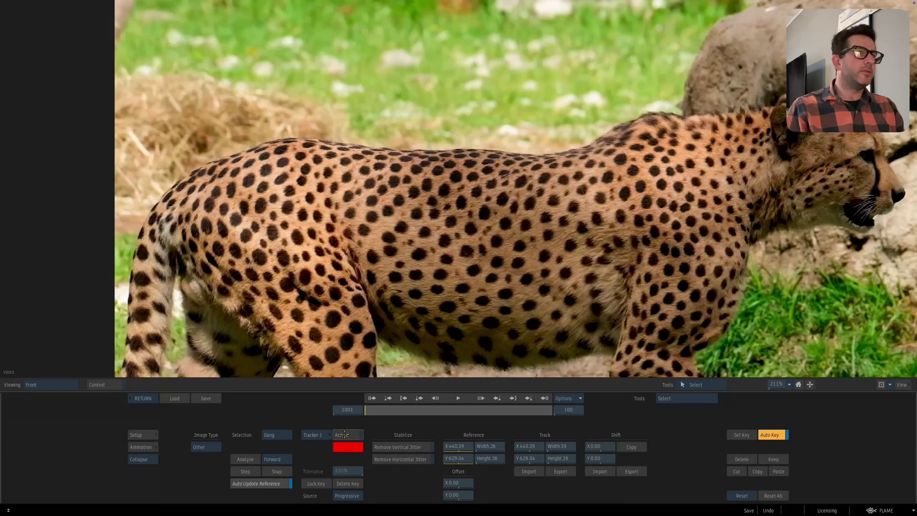
click(344, 434)
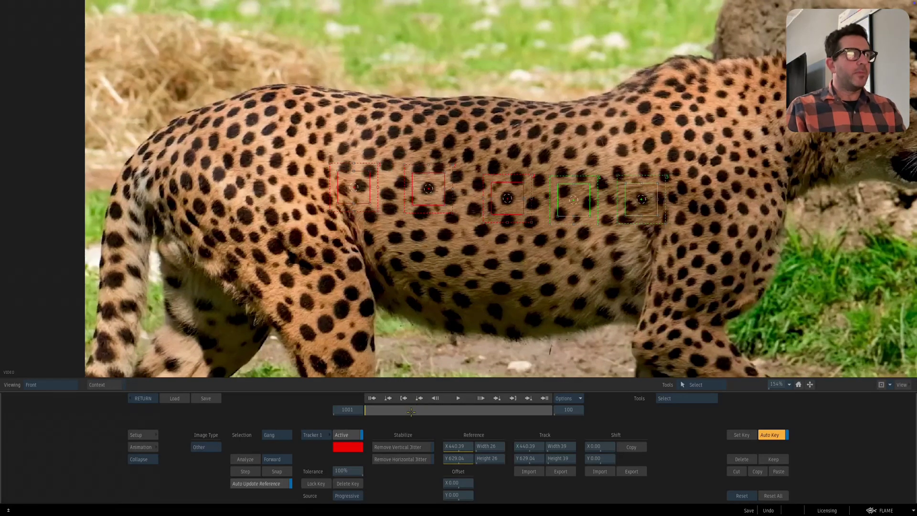
mouse_move(367, 411)
mouse_down()
mouse_move(403, 410)
mouse_move(351, 409)
mouse_up()
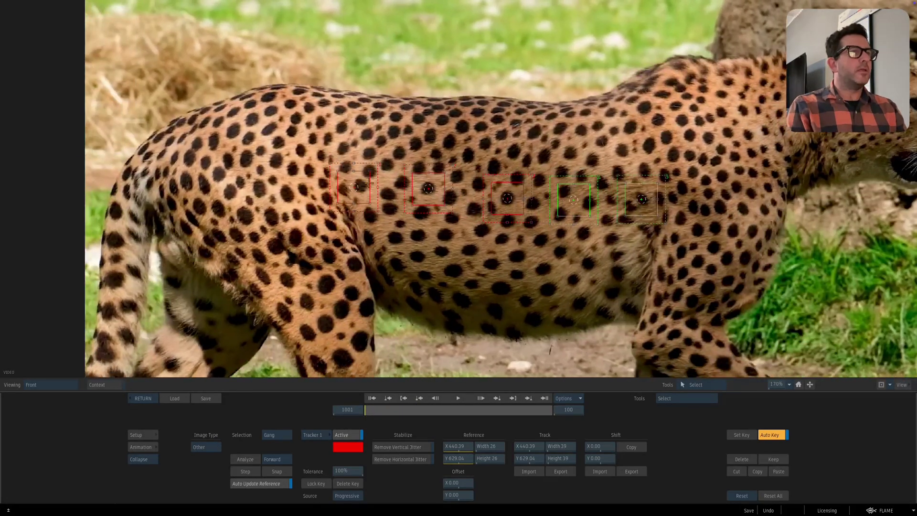
drag(370, 183, 379, 183)
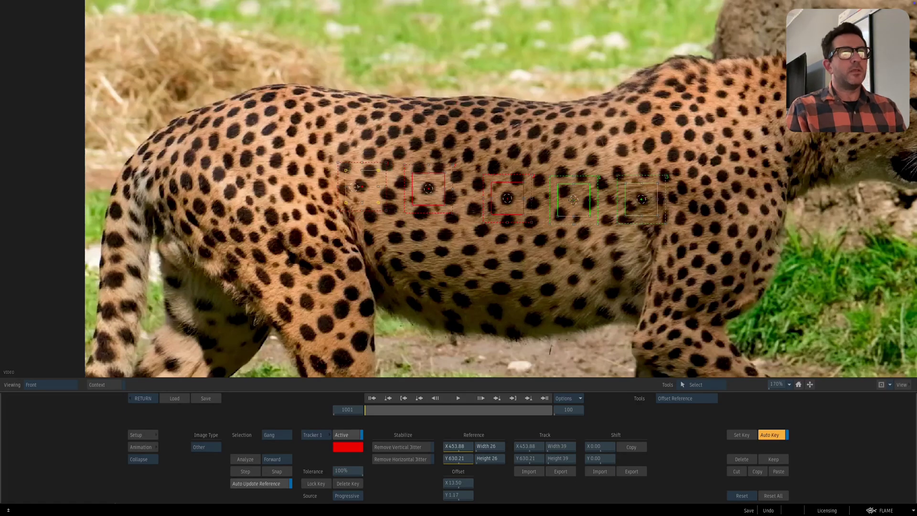
drag(573, 199, 564, 192)
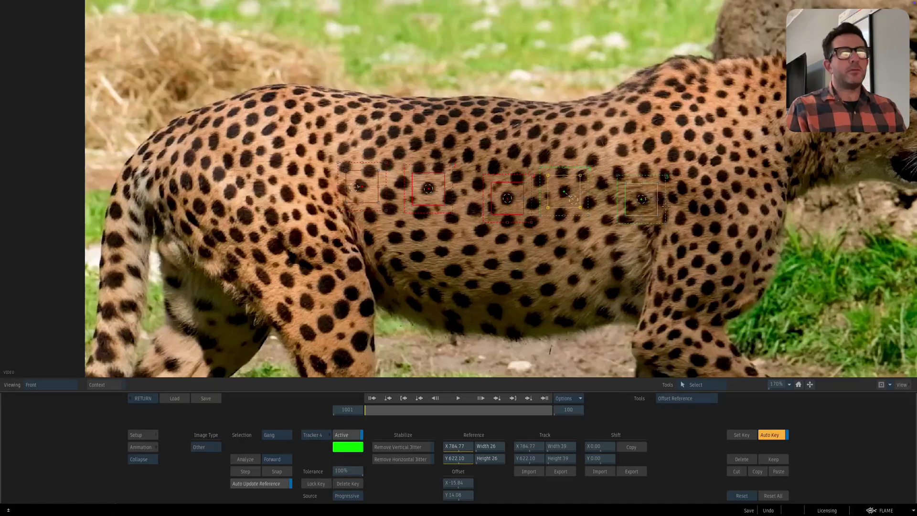
- Analyze the five third-row trackers forward, apply the result to surface1 and scrub the shot back to frame 1001
click(236, 459)
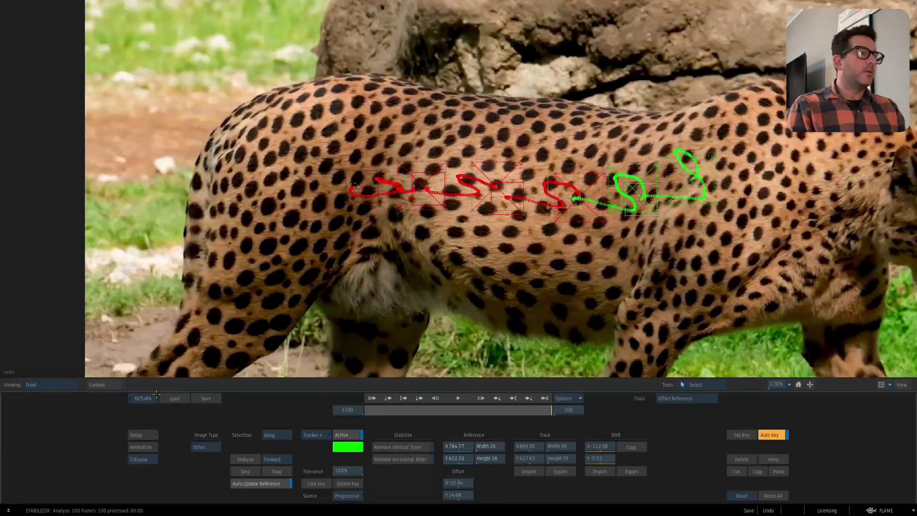
click(154, 397)
drag(384, 411, 510, 401)
drag(400, 391, 332, 392)
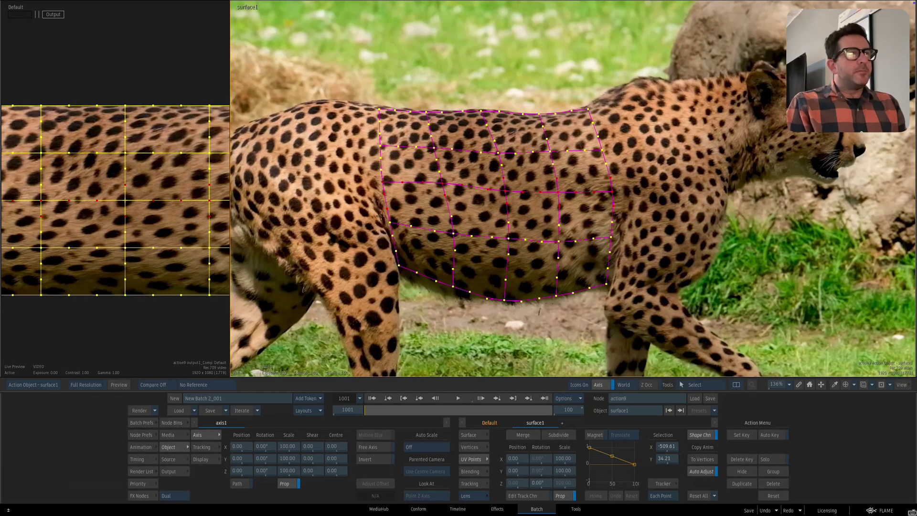
- Open trackers for surface1's fourth row of UV points and offset the references that sit off-pattern onto distinct neighbouring spots
drag(380, 216, 619, 248)
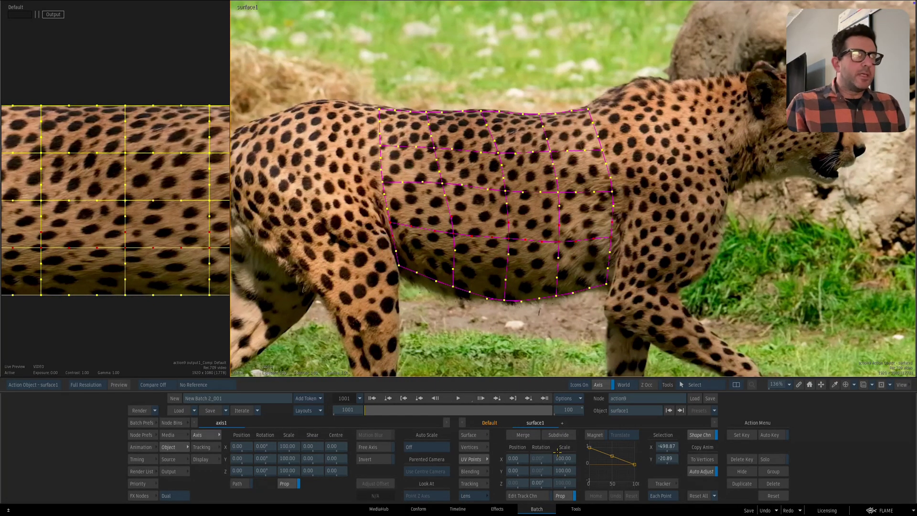
click(663, 484)
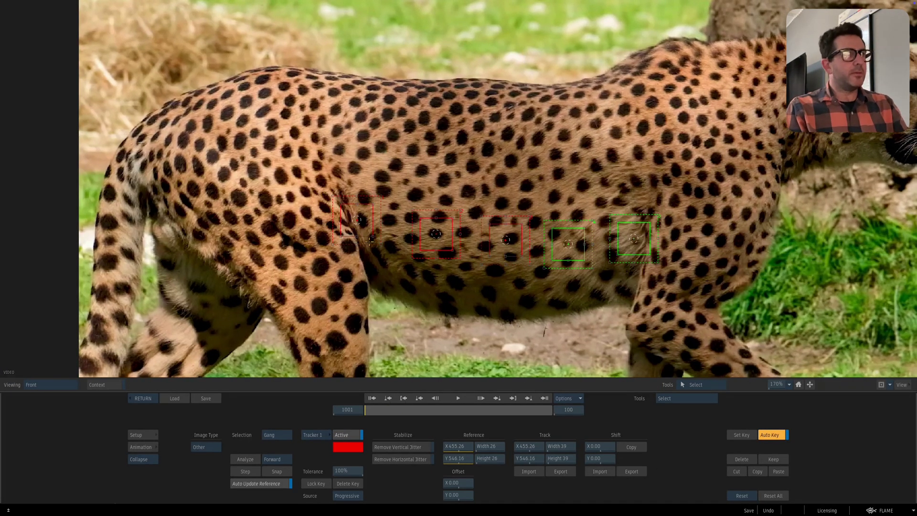
drag(369, 240, 428, 232)
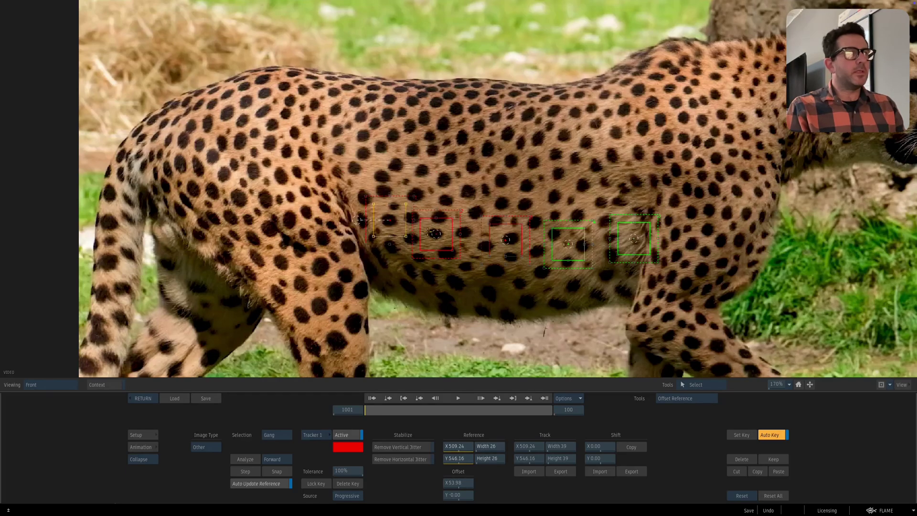
drag(507, 238, 513, 237)
drag(569, 243, 555, 233)
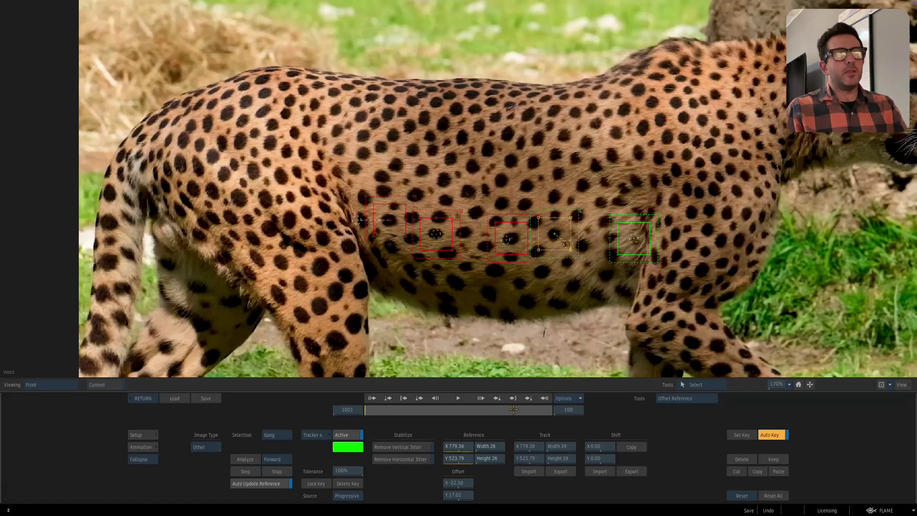
drag(513, 409, 337, 383)
drag(634, 238, 620, 227)
- Analyze the five fourth-row trackers forward, apply the result to surface1 and return the shot to frame 1001
click(256, 461)
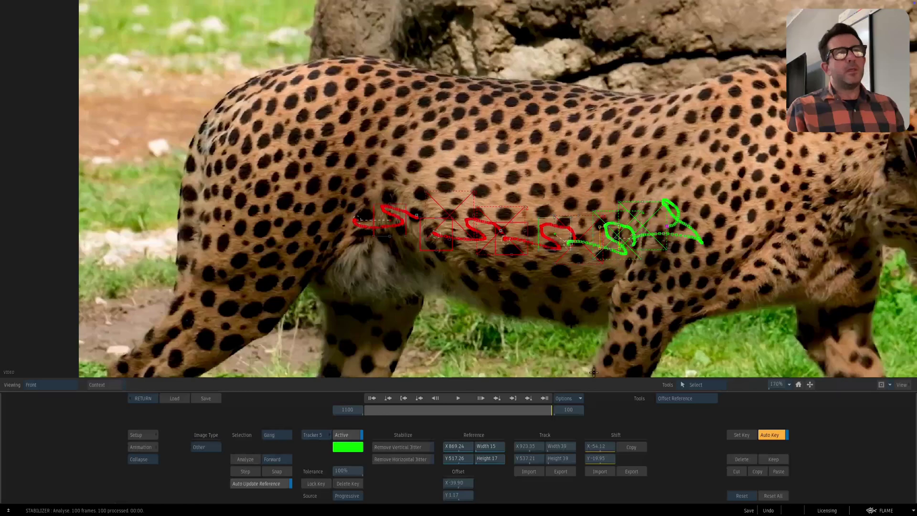
click(143, 398)
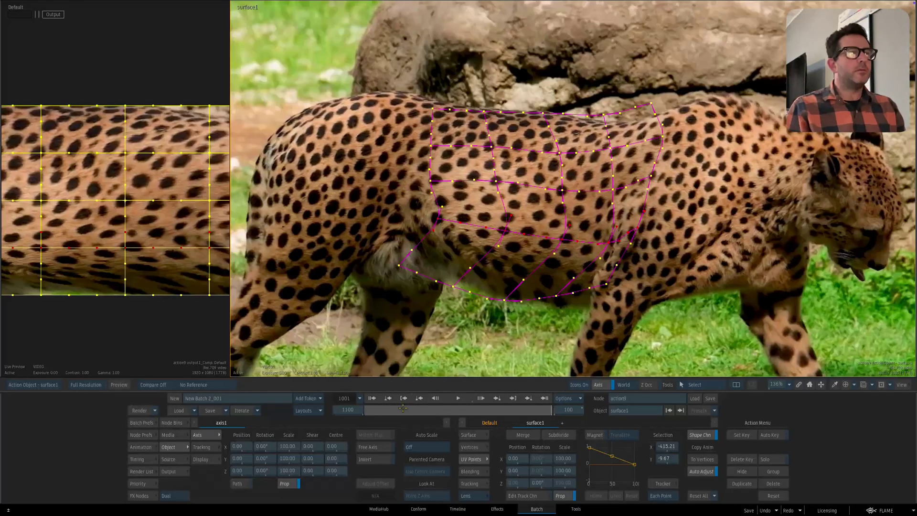
click(482, 397)
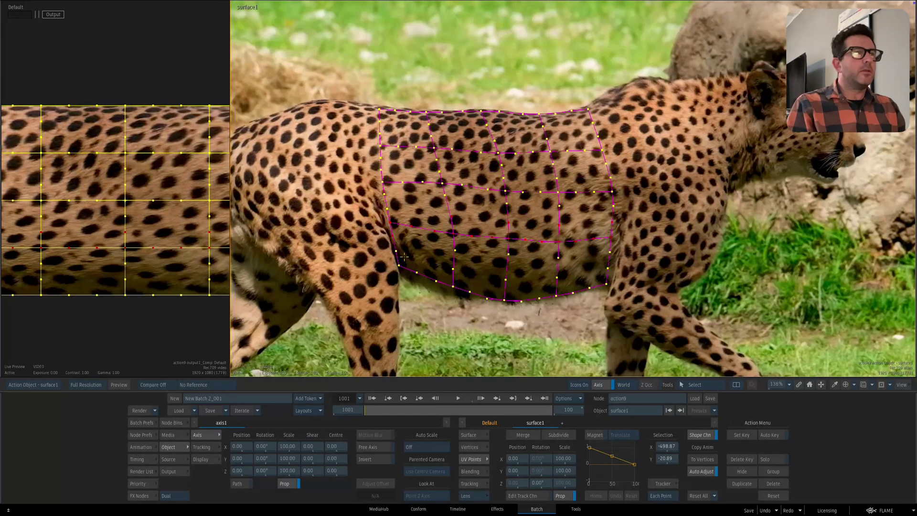
- Select surface1's bottom row of UV points, open the tracker and activate all five trackers as a gang
drag(404, 257, 624, 325)
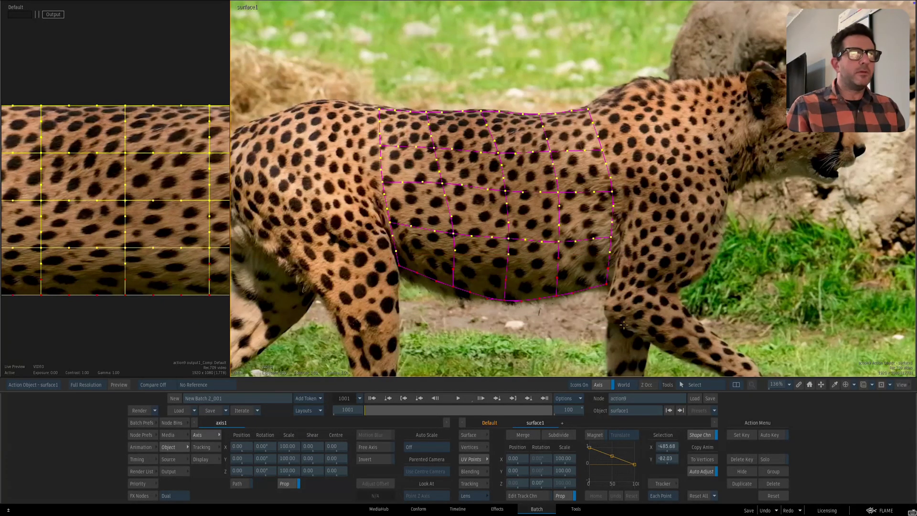
click(662, 483)
drag(412, 339, 413, 271)
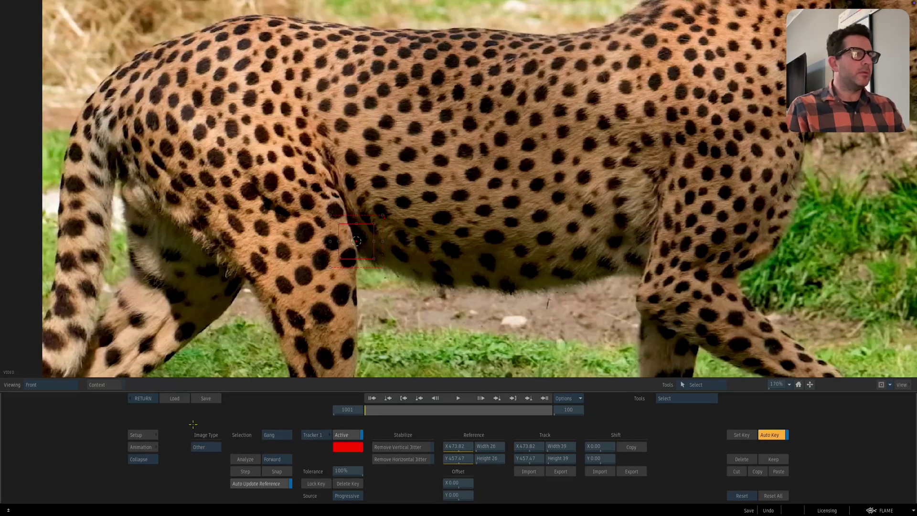
click(142, 398)
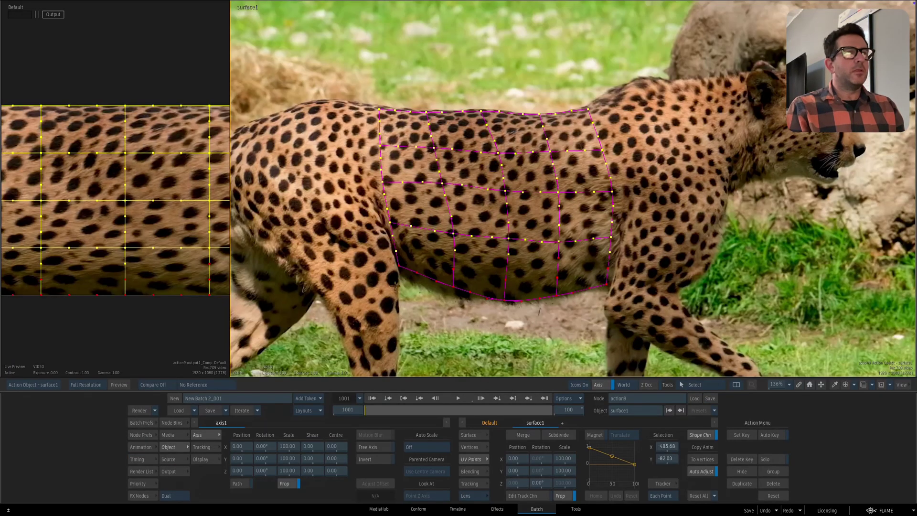
click(664, 483)
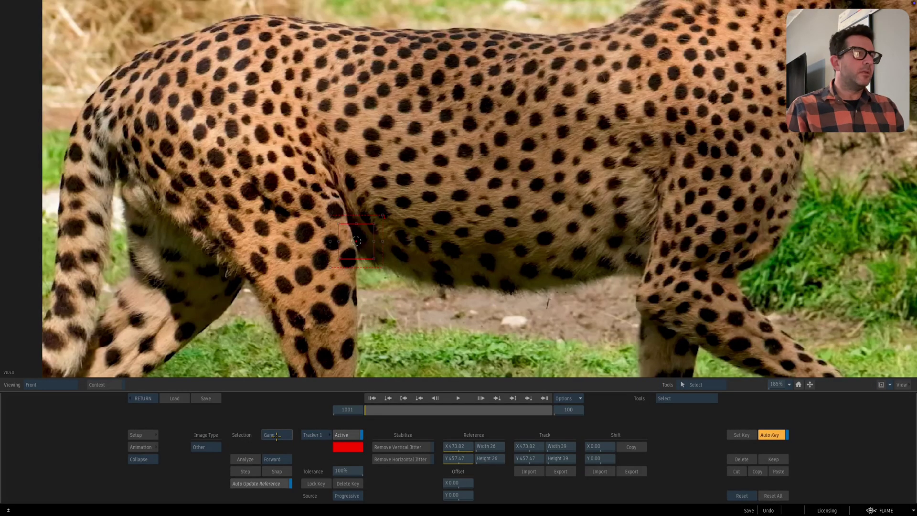
click(276, 436)
click(281, 436)
double_click(344, 433)
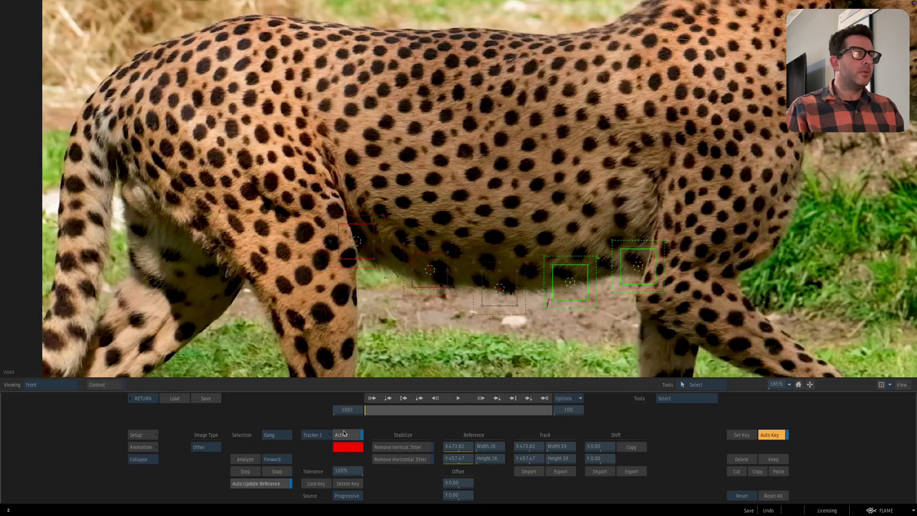
- Offset all five bottom-row tracker references up from the belly edge onto distinct spots on the torso
drag(433, 317, 437, 322)
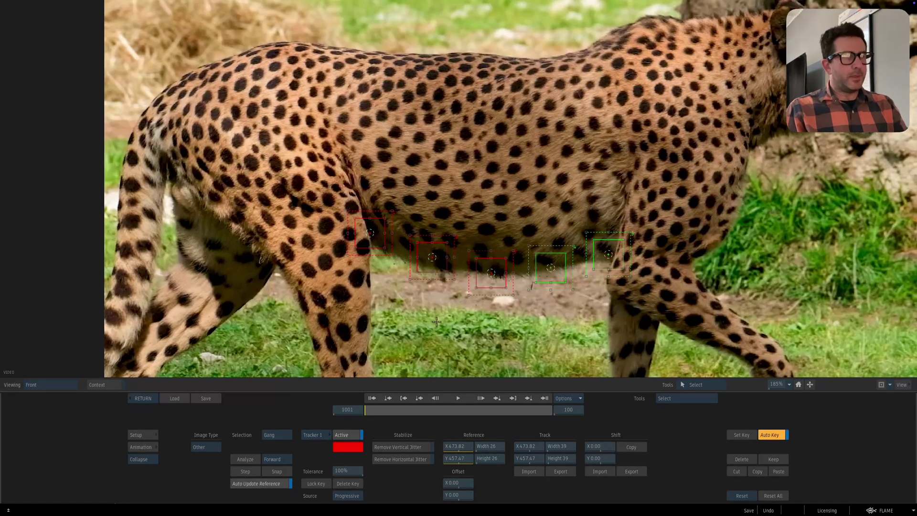
drag(369, 233, 389, 208)
drag(432, 257, 442, 214)
drag(491, 273, 484, 229)
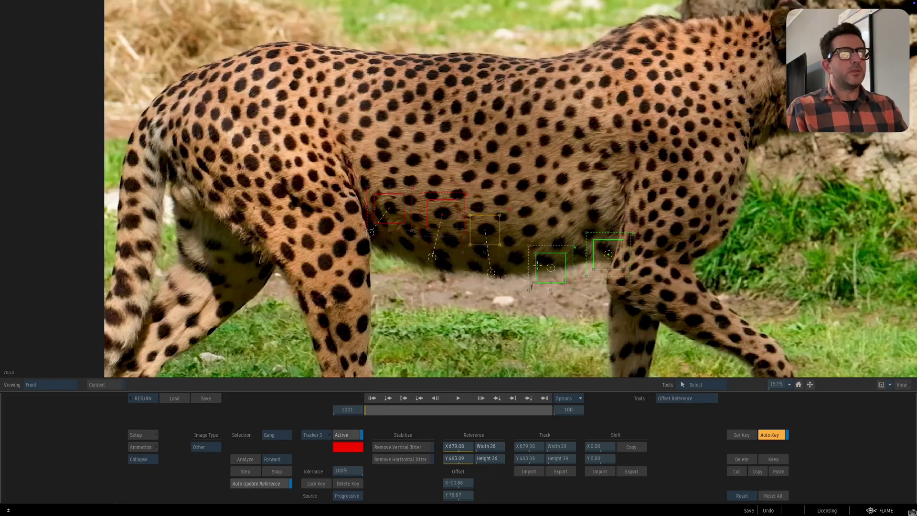
drag(550, 268, 530, 230)
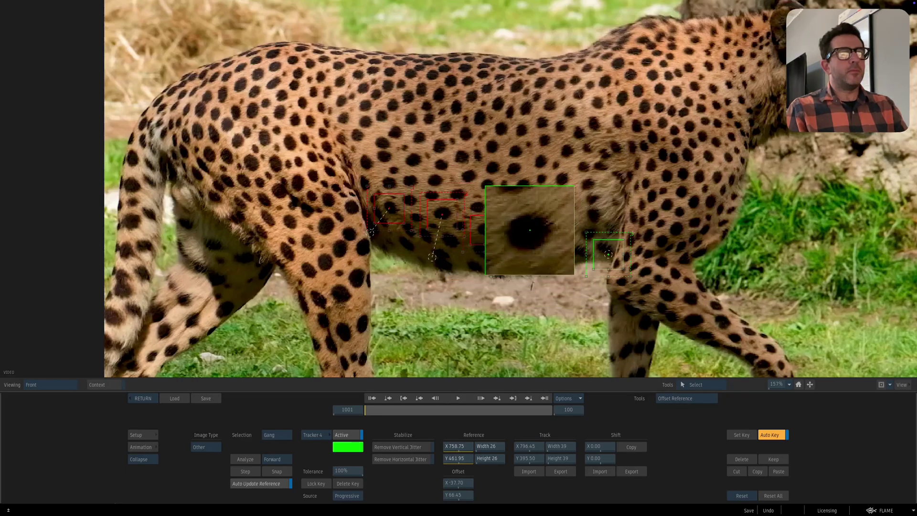
drag(606, 254, 553, 222)
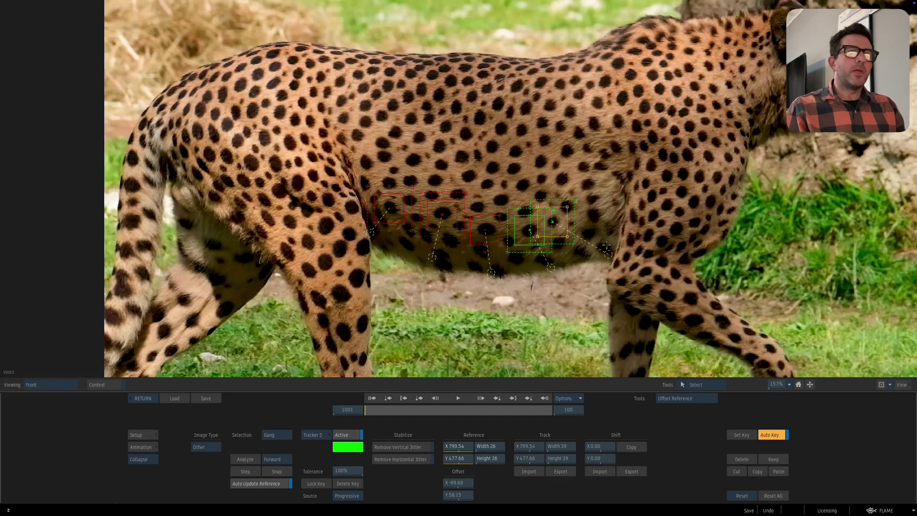
- Analyze the five bottom-row trackers forward, apply the result to surface1 and play the shot from frame 1001
click(245, 459)
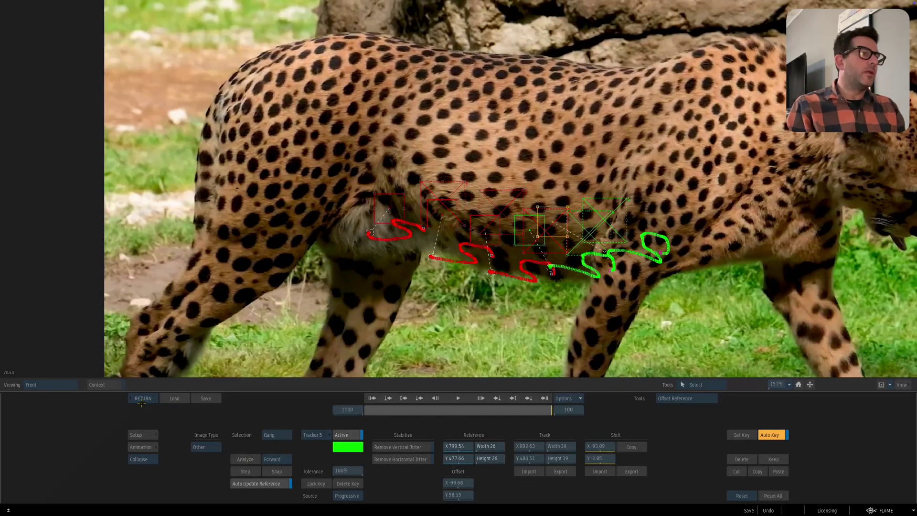
click(142, 399)
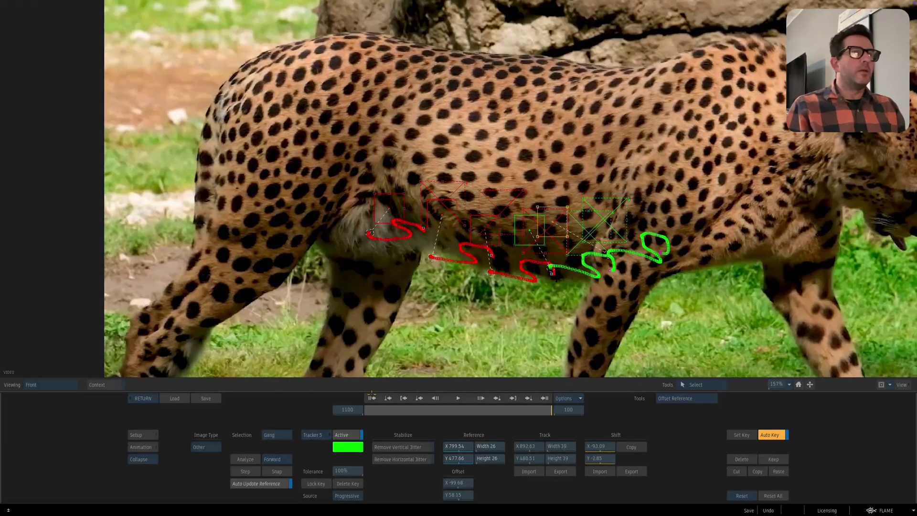
click(372, 399)
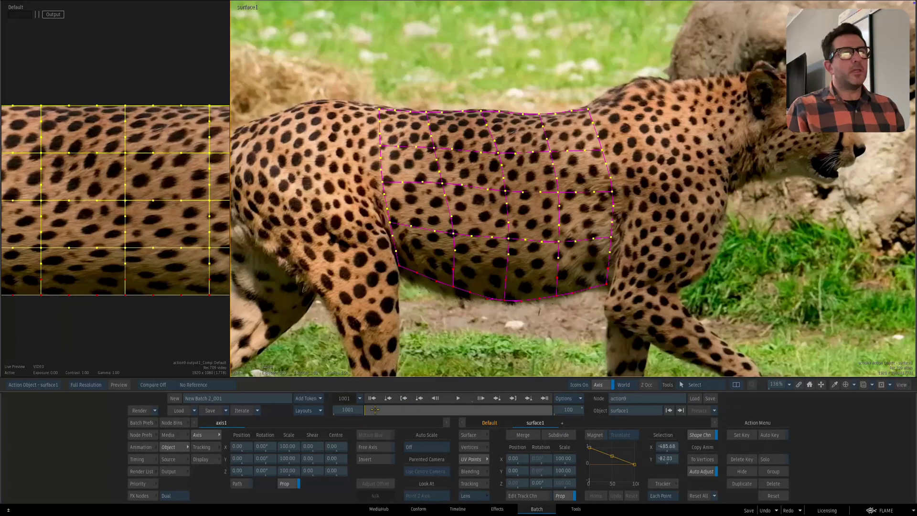
click(458, 398)
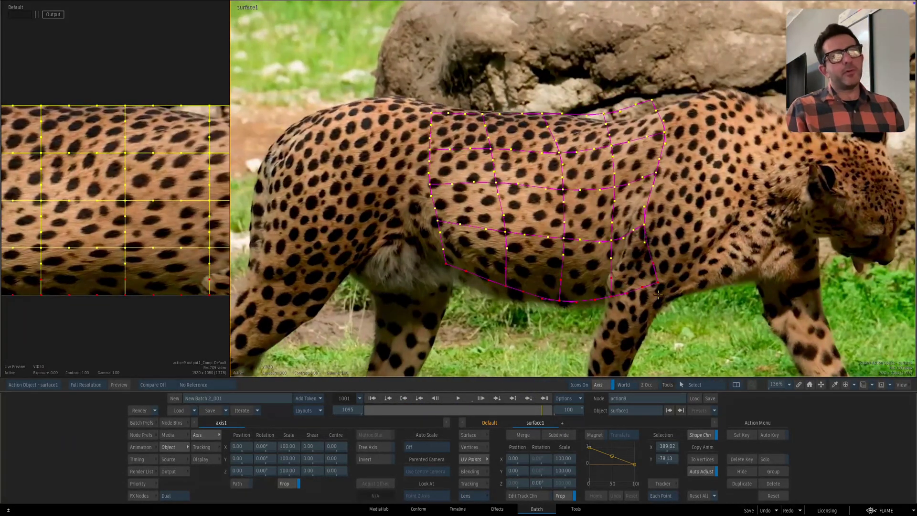
drag(657, 281, 618, 278)
key(ctrl+z)
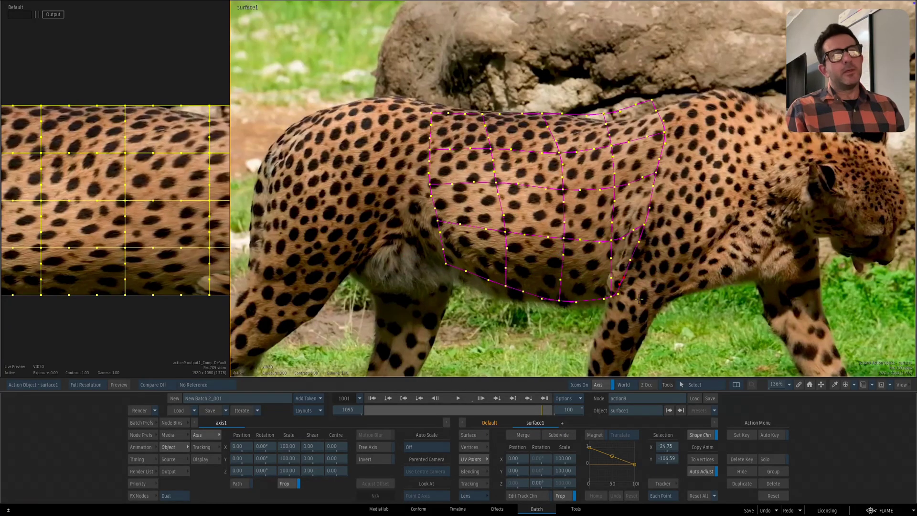
key(ctrl+z)
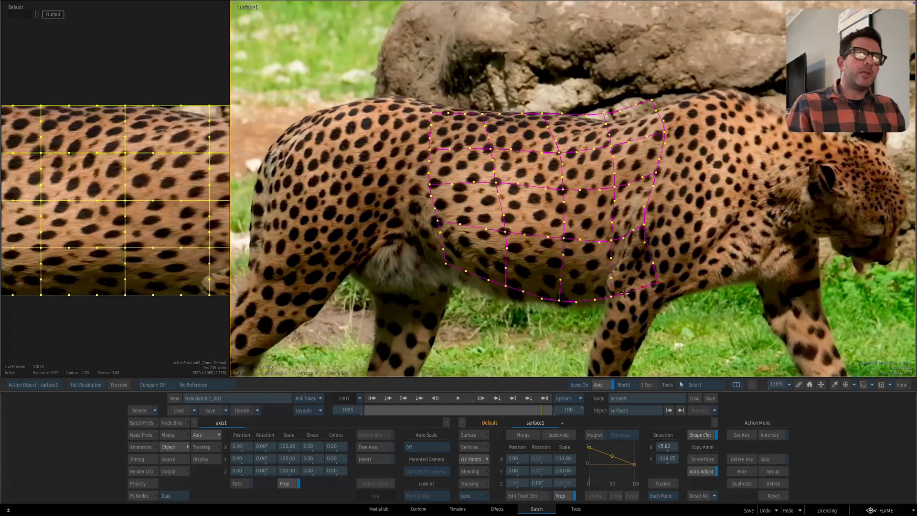
- Scrub the shot from the first to the last frame to check surface1's tracked grid, then return to frame 1001
click(373, 399)
drag(371, 409, 558, 398)
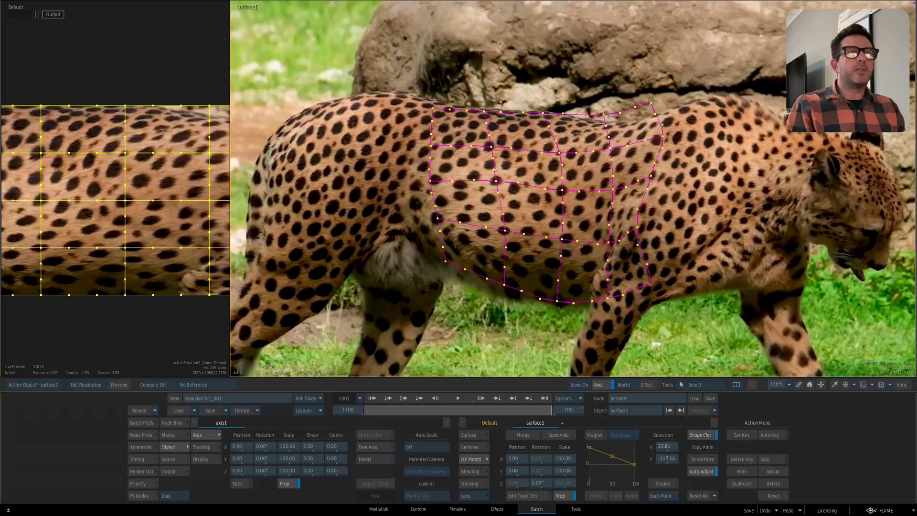
click(372, 398)
drag(371, 409, 336, 389)
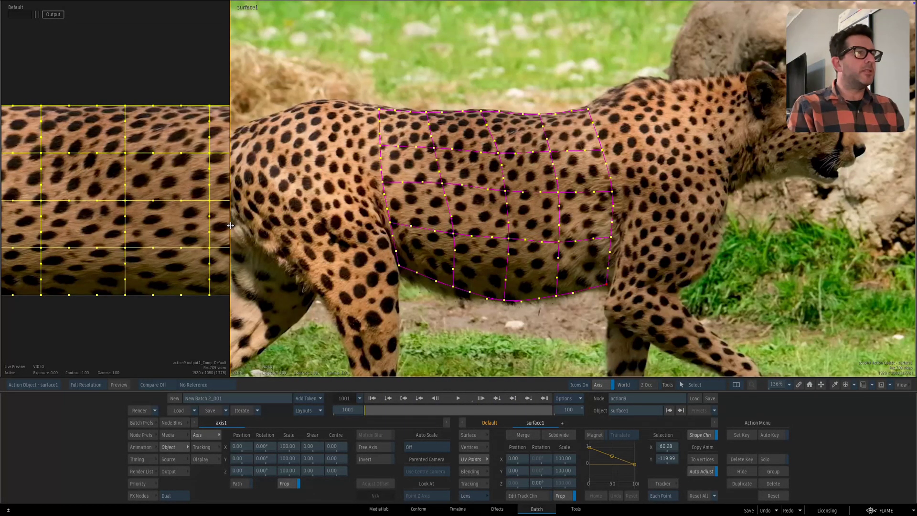
- Widen the output view to show the whole unwarped torso and scrub the shot to check its stability, ending at frame 1001
drag(230, 225, 450, 225)
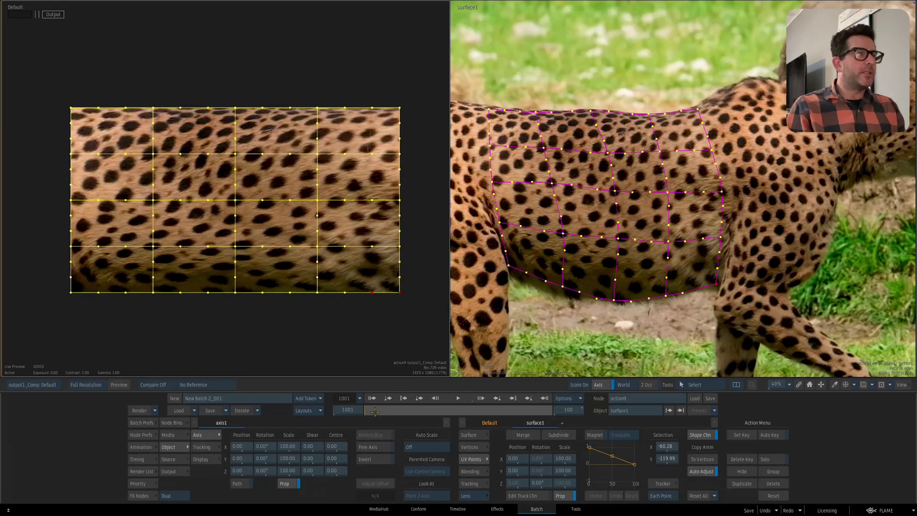
drag(375, 412, 355, 378)
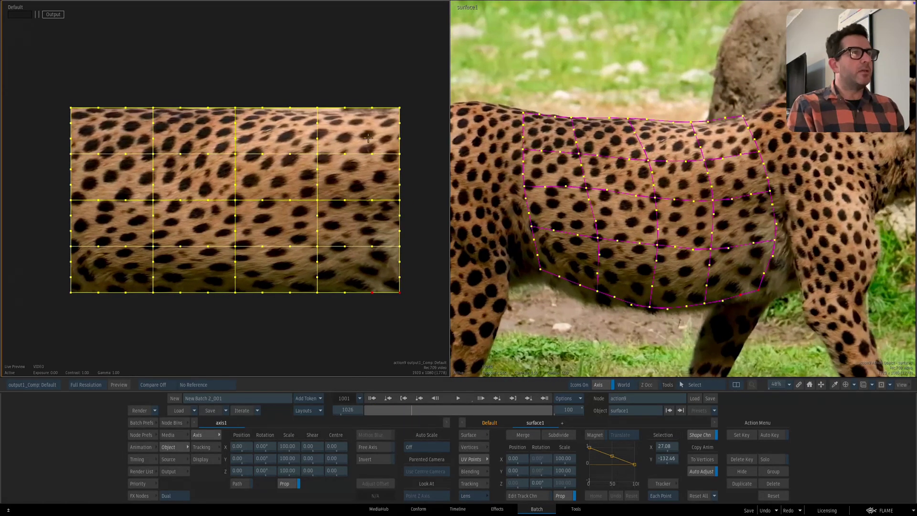
drag(419, 410, 349, 392)
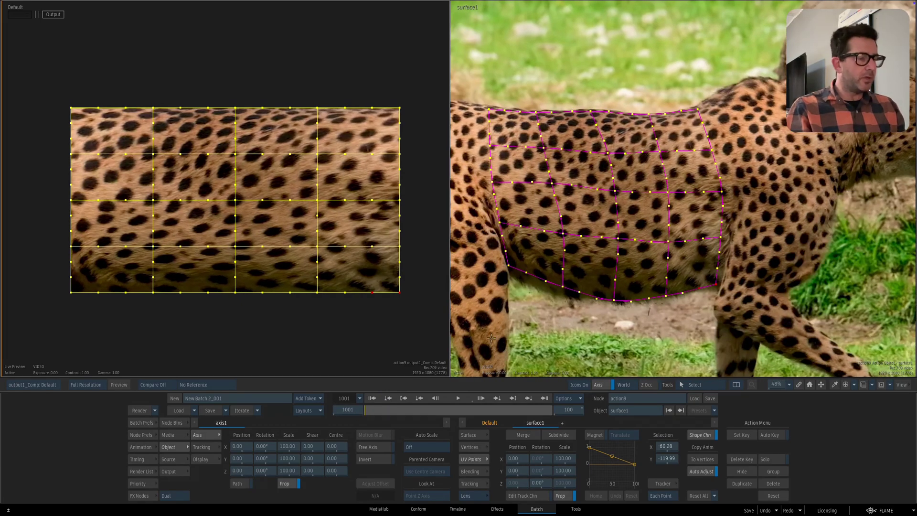
- Switch to a single view of the batch schematic and view the result of the mux2 freeze frame
key(Escape)
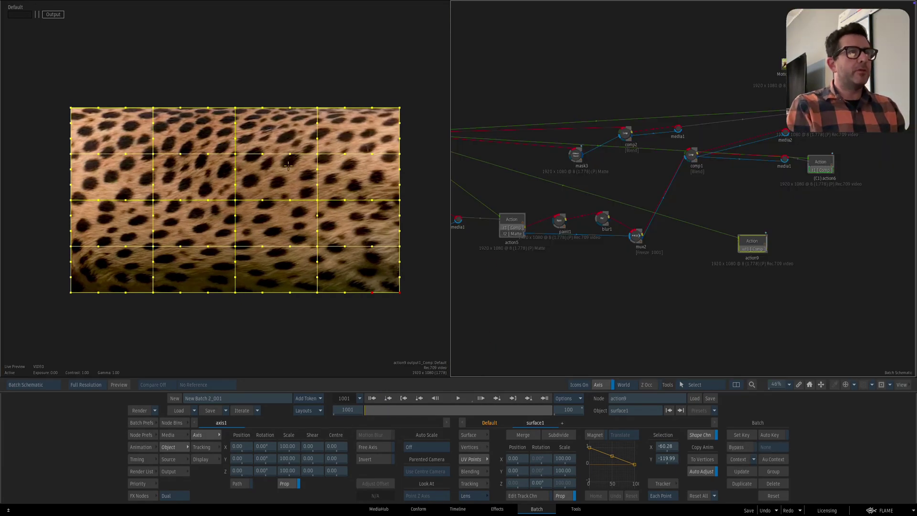
key(alt+1)
key(Escape)
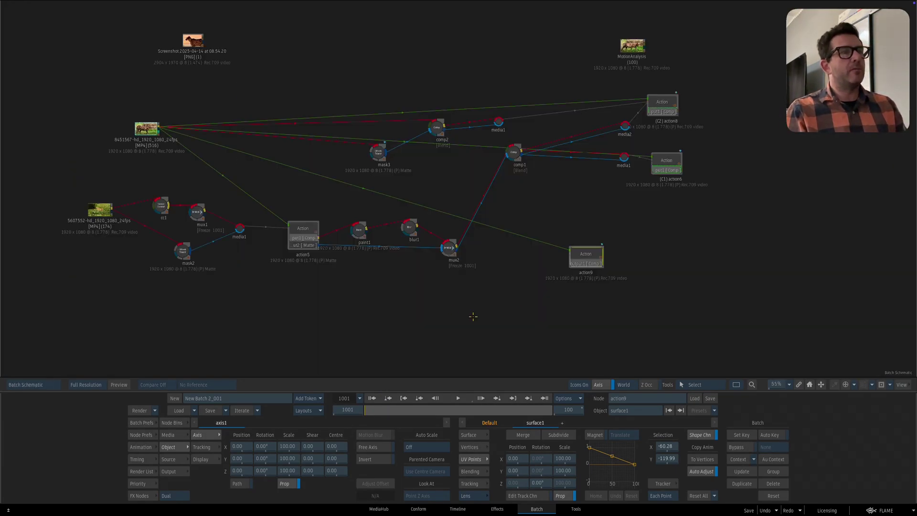
click(449, 248)
key(F4)
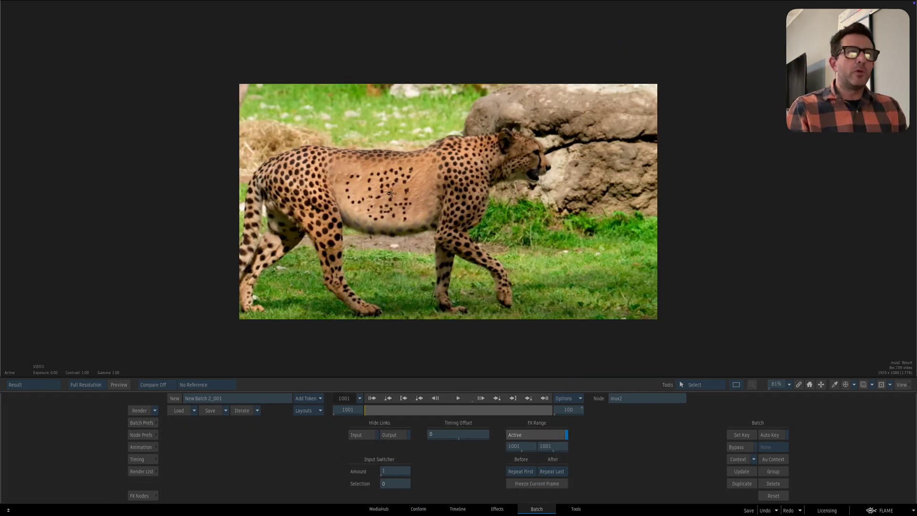
key(F4)
- Add a media input to action9 and connect mux2's result and matte to it
click(580, 250)
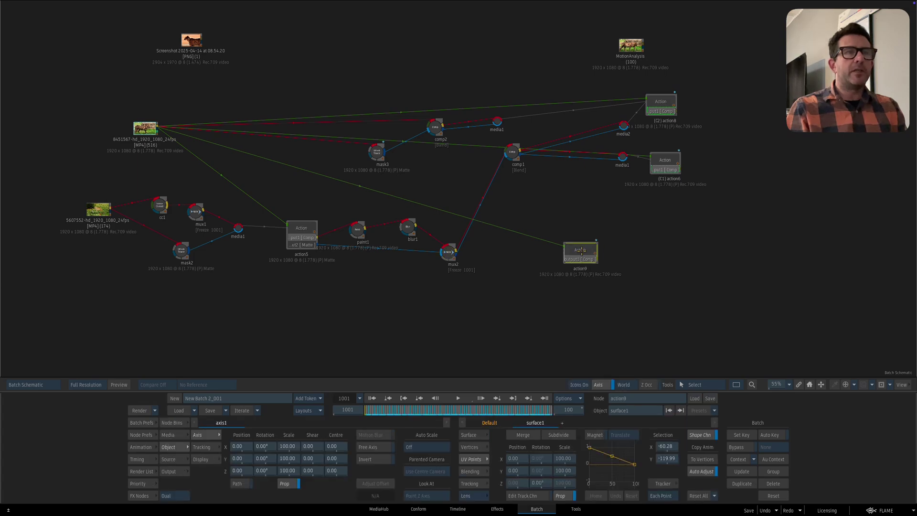
drag(580, 249, 583, 247)
click(561, 245)
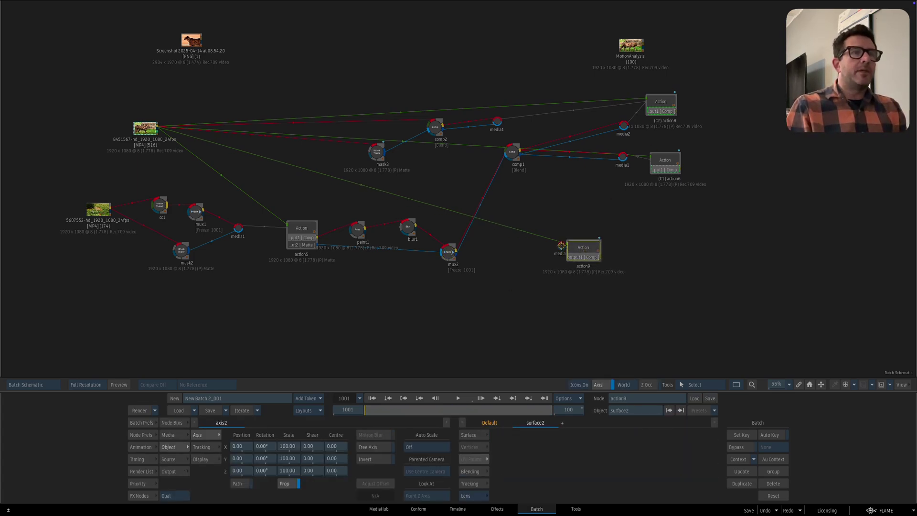
drag(561, 245, 499, 259)
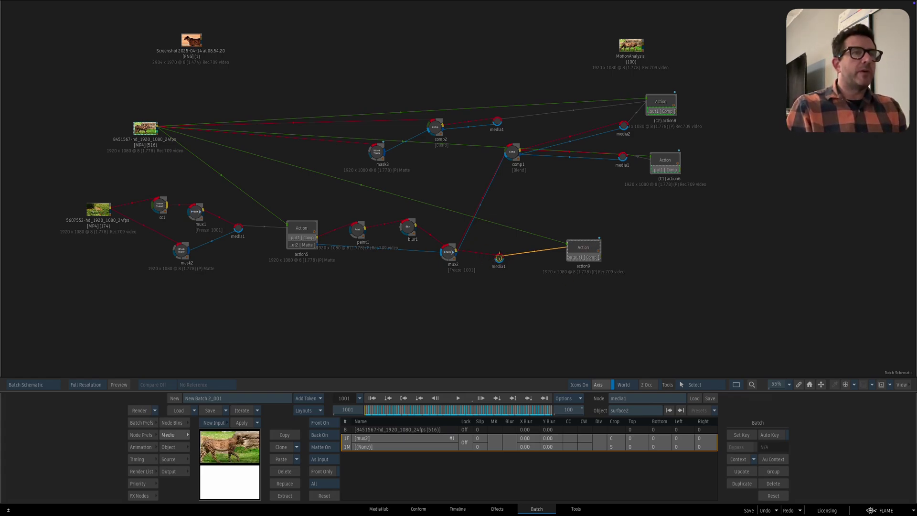
mouse_move(499, 255)
mouse_down()
mouse_move(473, 230)
mouse_move(490, 256)
mouse_up()
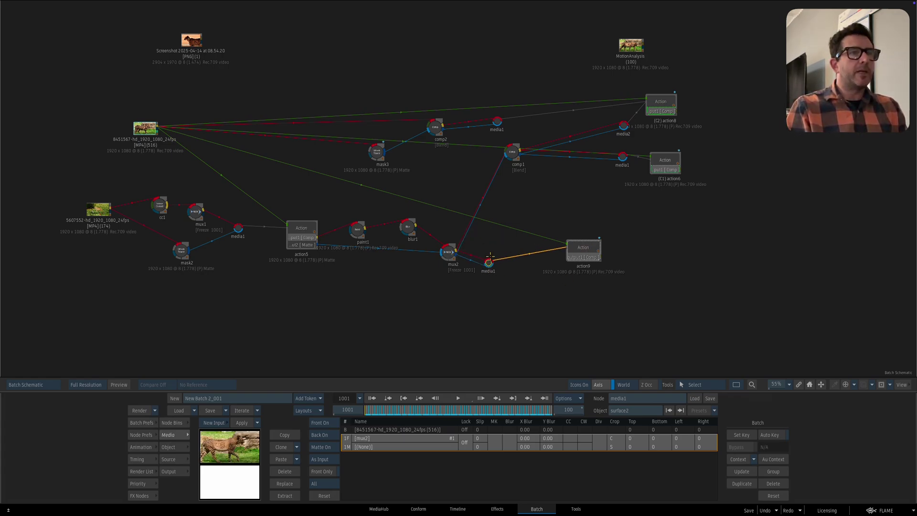
- Delete the extra axis2 and surface2 from the action9 schematic
click(572, 254)
key(F4)
key(Escape)
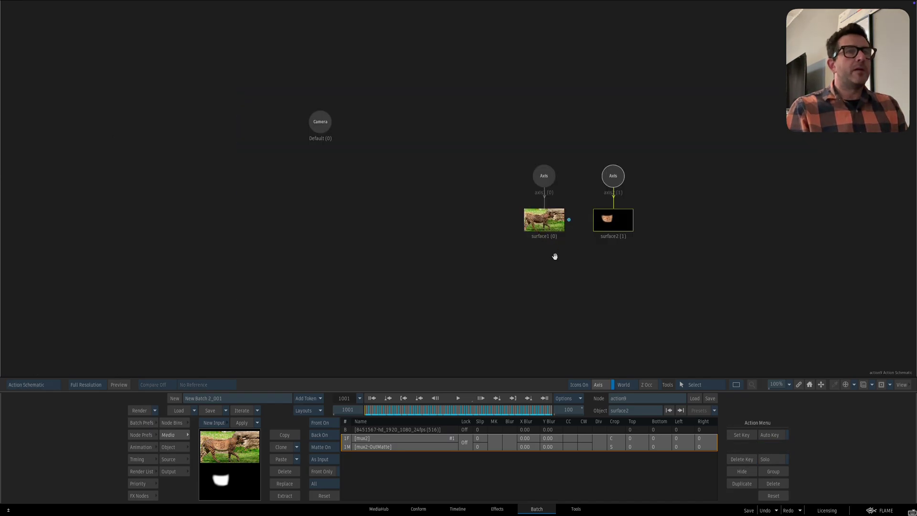
drag(555, 256, 544, 253)
drag(600, 172, 570, 375)
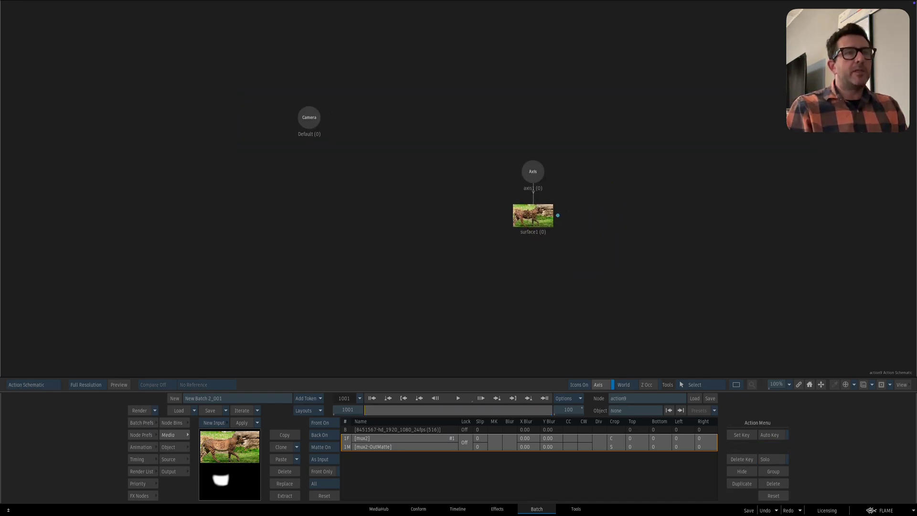
- Assign the mux2 media layer to surface1 in place of the back clip
click(528, 213)
right_click(531, 214)
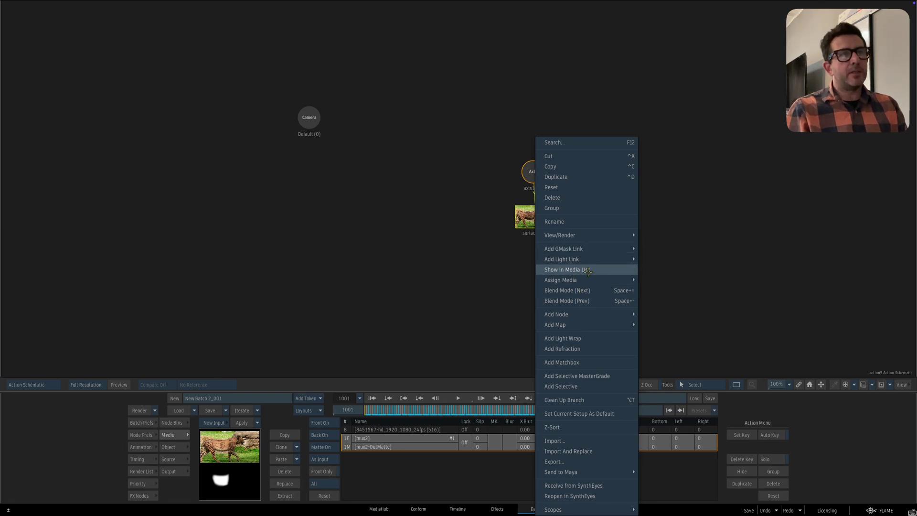
mouse_move(573, 280)
click(657, 290)
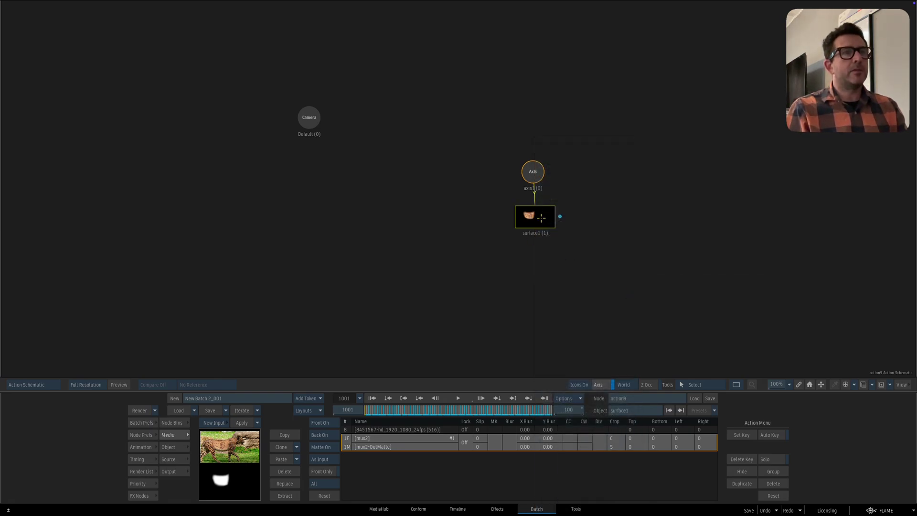
- Show the action9 output beside surface1's object view in two views and scrub the opening frames to check the frozen patch
key(F1)
key(alt+2)
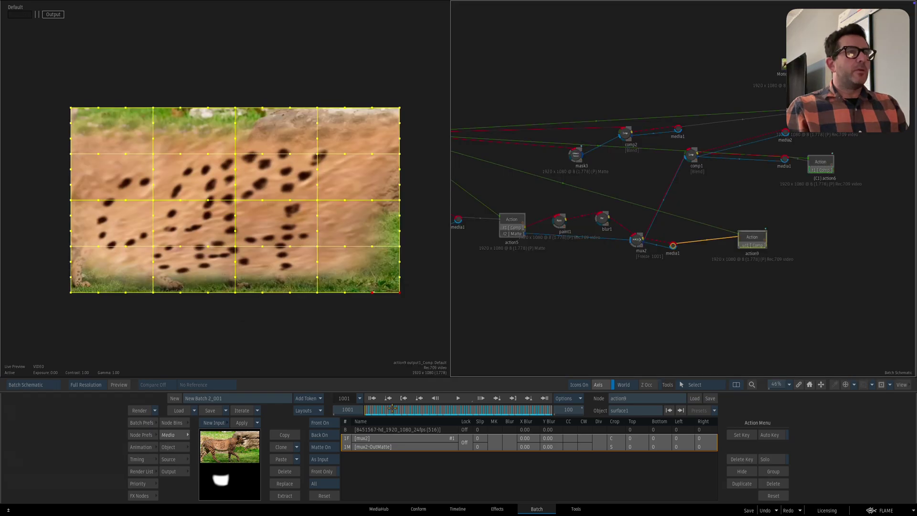
click(606, 300)
click(742, 246)
key(F4)
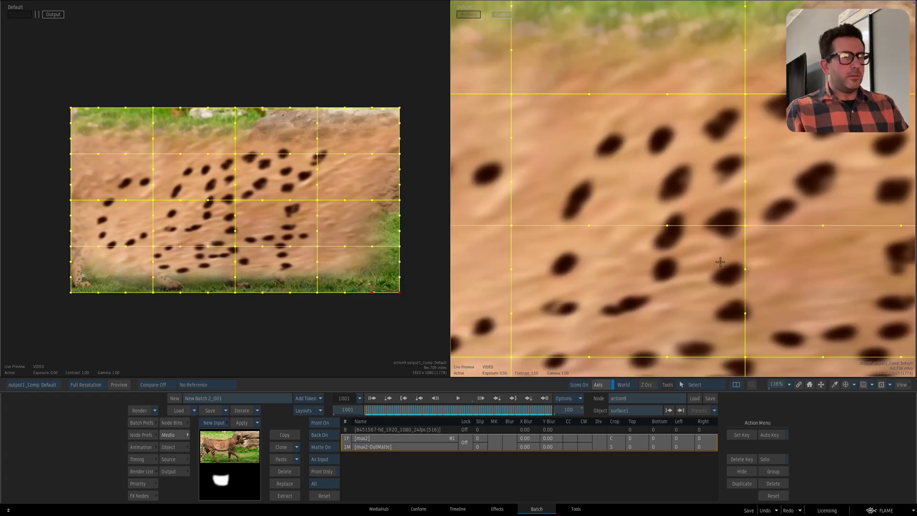
key(F8)
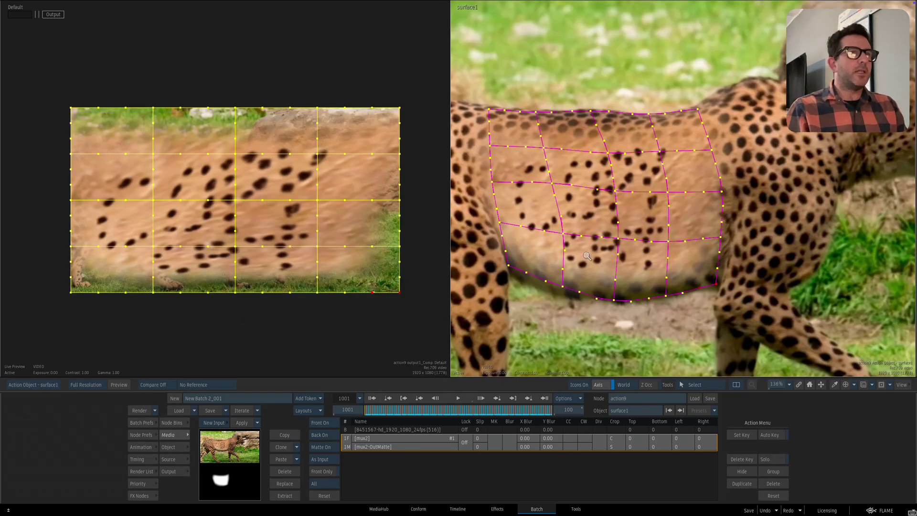
drag(588, 257, 481, 312)
mouse_move(381, 411)
mouse_down()
mouse_move(515, 411)
mouse_move(365, 411)
mouse_up()
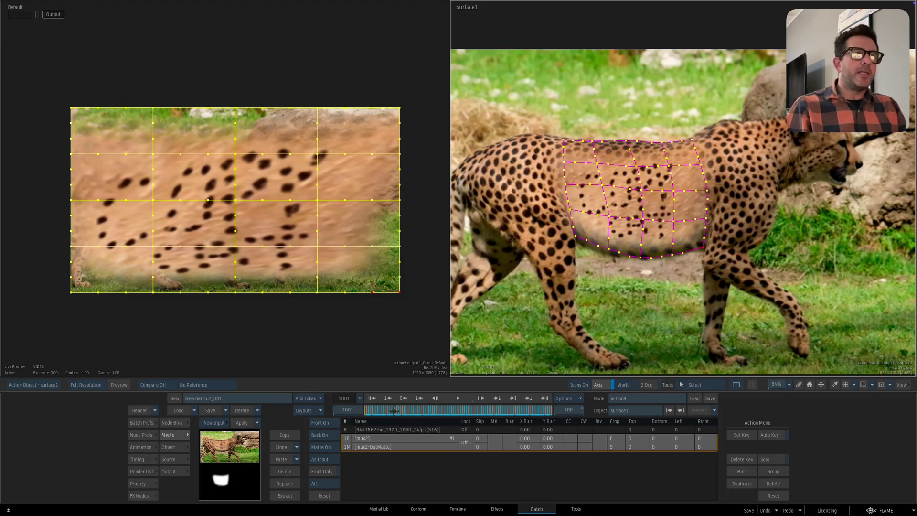
drag(394, 411, 358, 411)
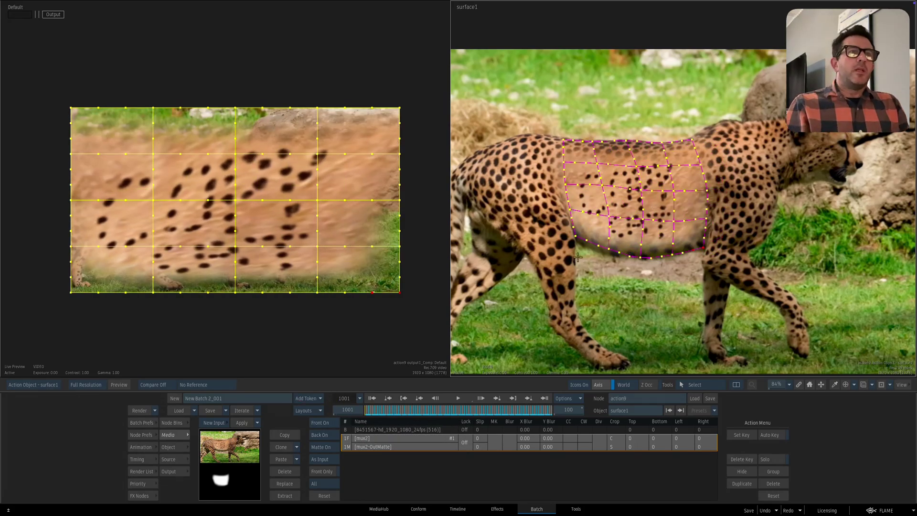
- Copy surface1's UV point animation to its vertices
key(Escape)
click(765, 228)
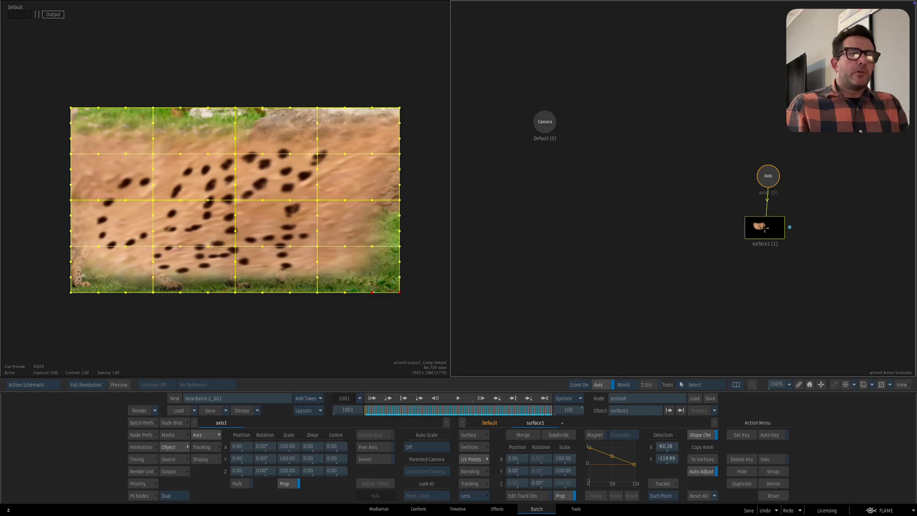
key(F8)
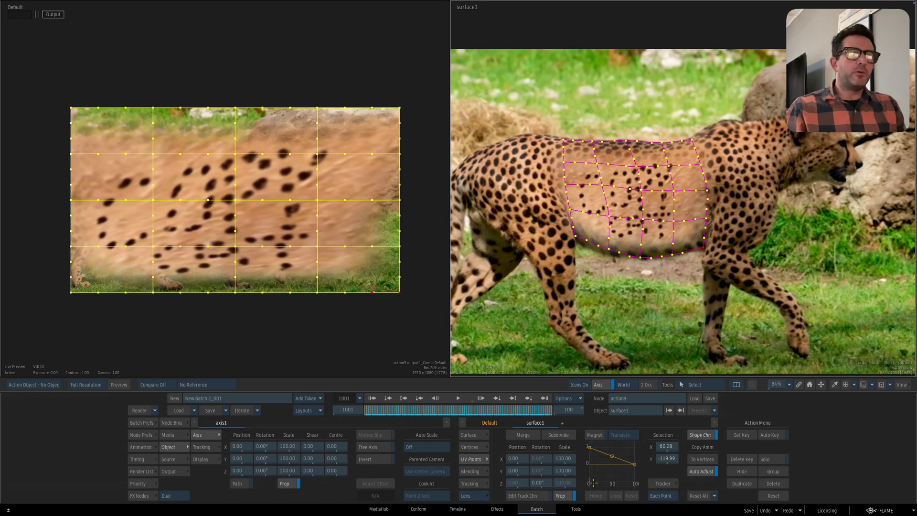
click(705, 461)
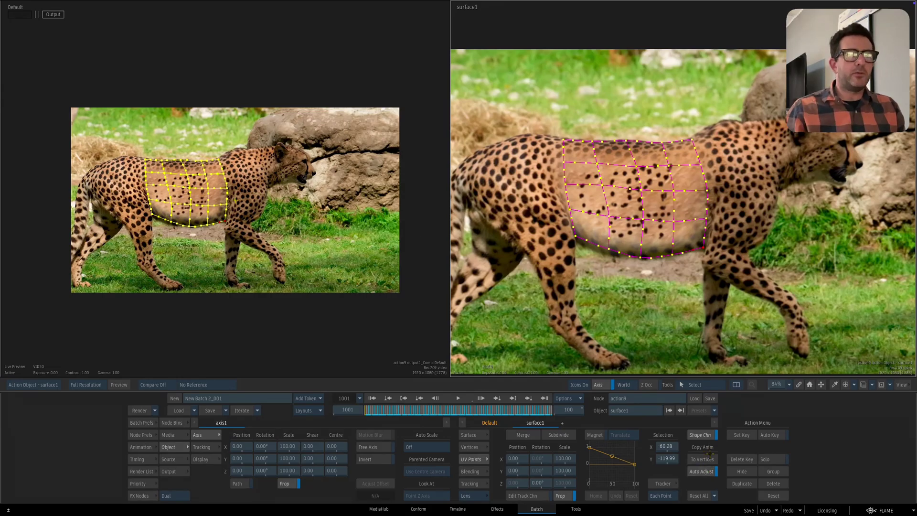
- Scrub the shot to check the vertex and UV grids moving with the torso, then return to frame 1001
click(386, 411)
drag(385, 413, 535, 407)
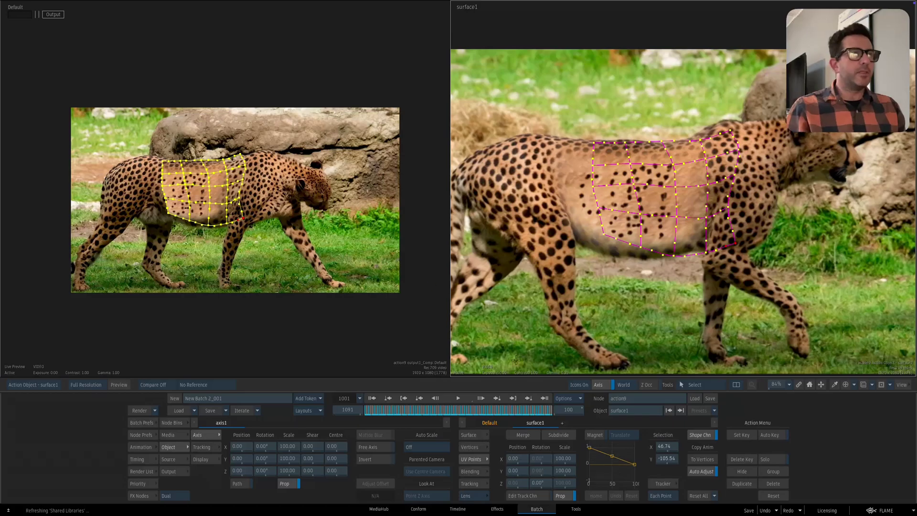
click(372, 400)
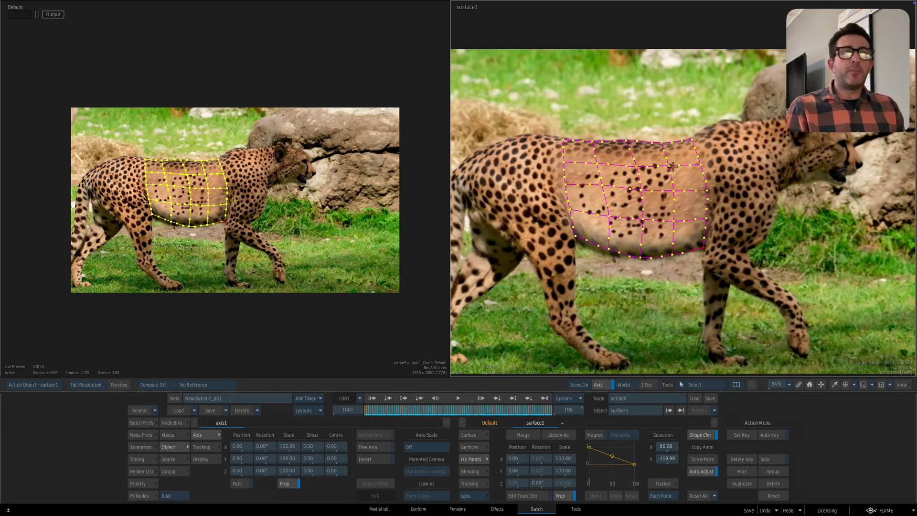
drag(410, 410, 326, 403)
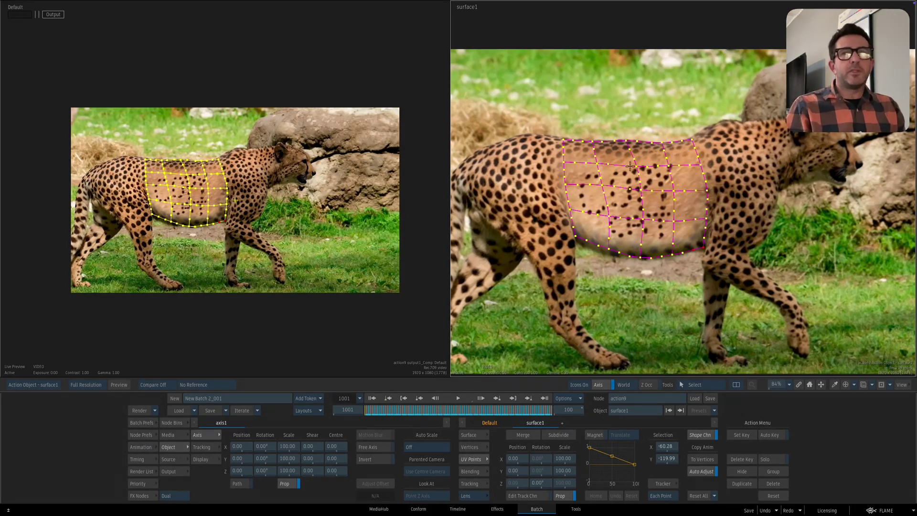
- Keep only the frame 1001 key of surface1's uv_track_shape channel in action9, then scrub to frame 1084 to check the patch
click(140, 446)
drag(212, 492, 217, 460)
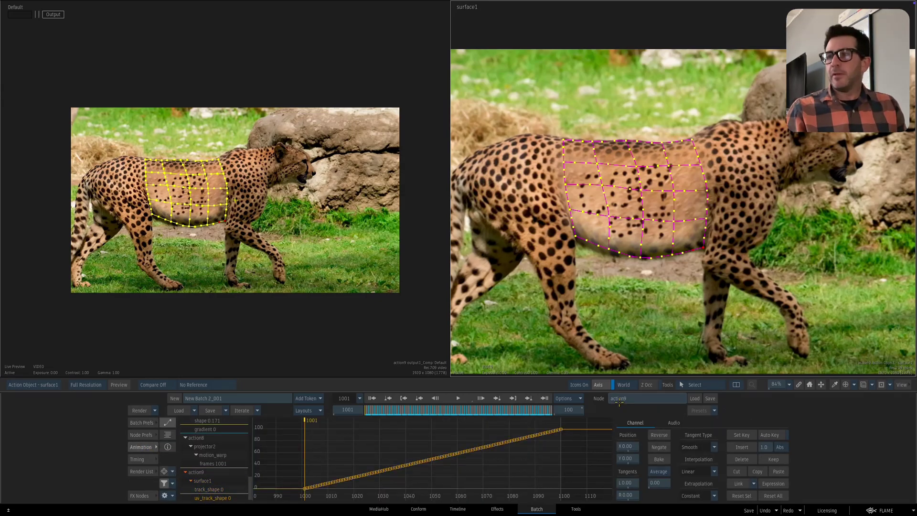
click(774, 459)
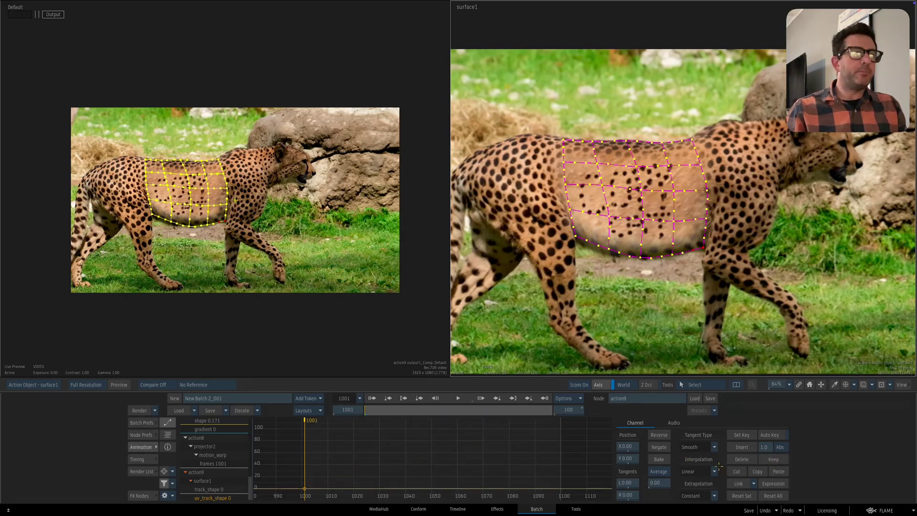
click(390, 406)
drag(390, 406, 521, 409)
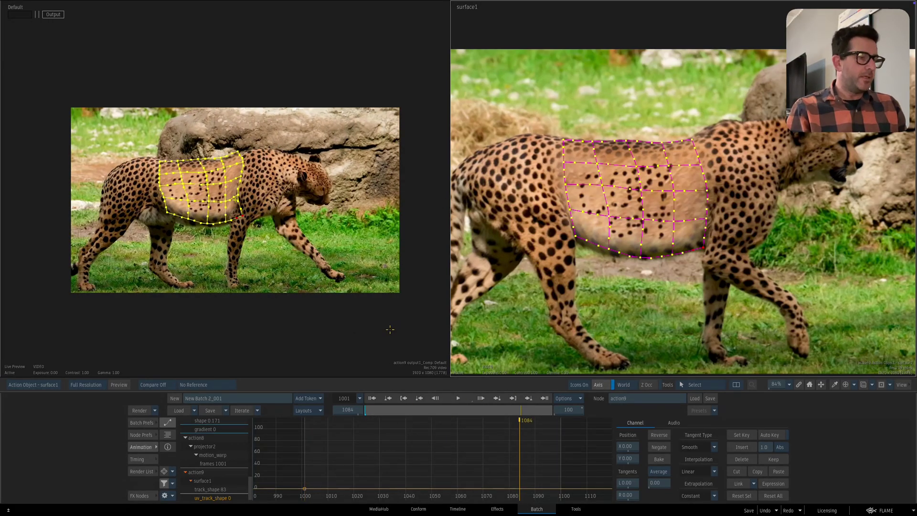
- Enlarge the action9 output to a single view, bring back surface1's settings and play the shot from frame 1001
key(alt+1)
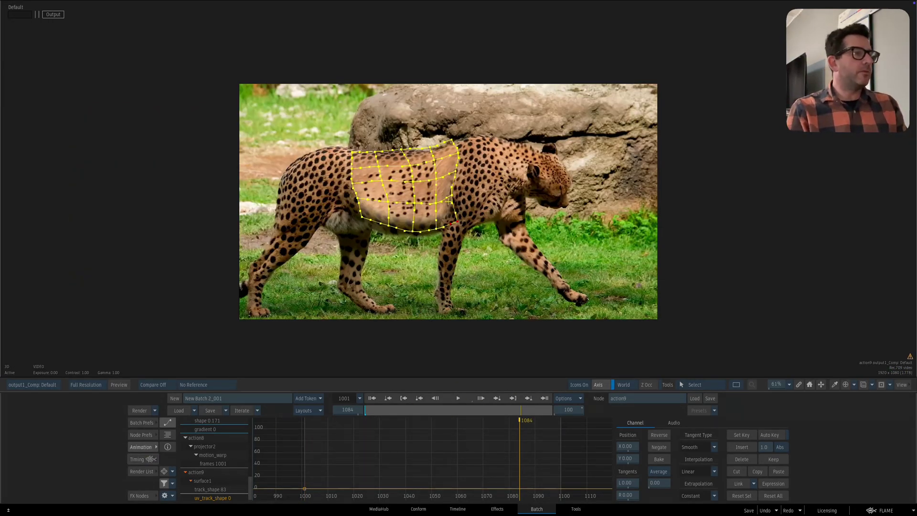
click(143, 447)
drag(415, 299, 496, 313)
click(373, 400)
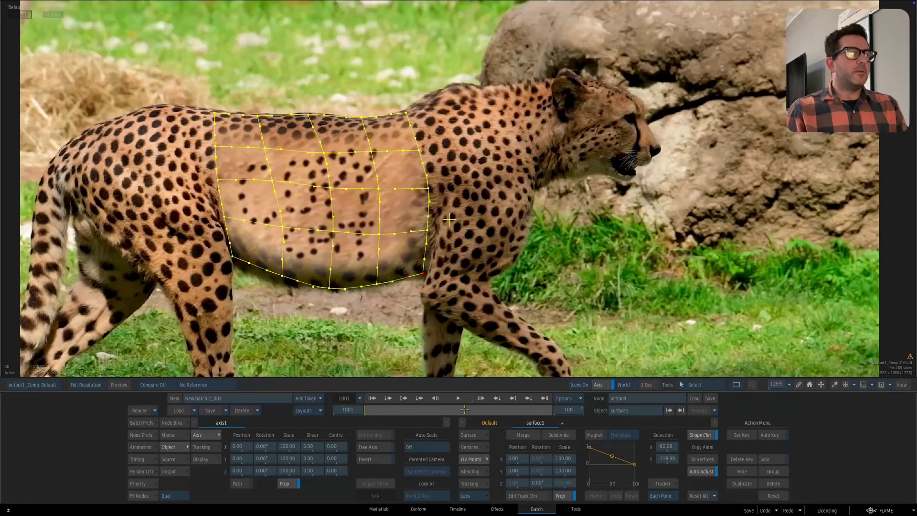
click(458, 397)
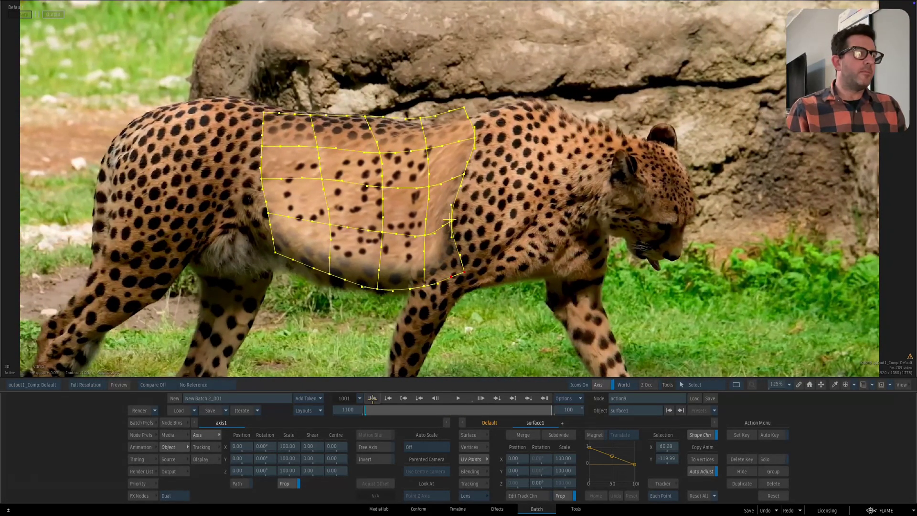
click(372, 398)
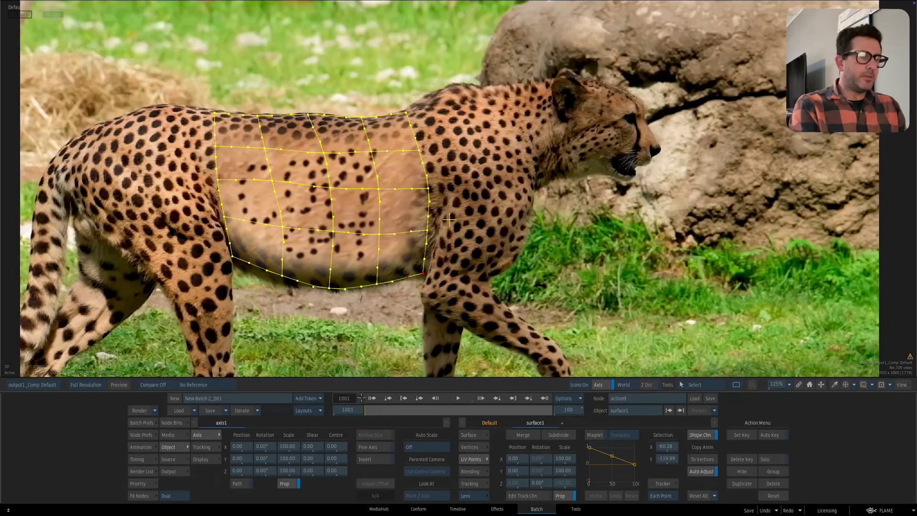
- Hide the surface icons, play the shot and examine the patch edges on the torso up close, ending at frame 1001
key(ctrl+i)
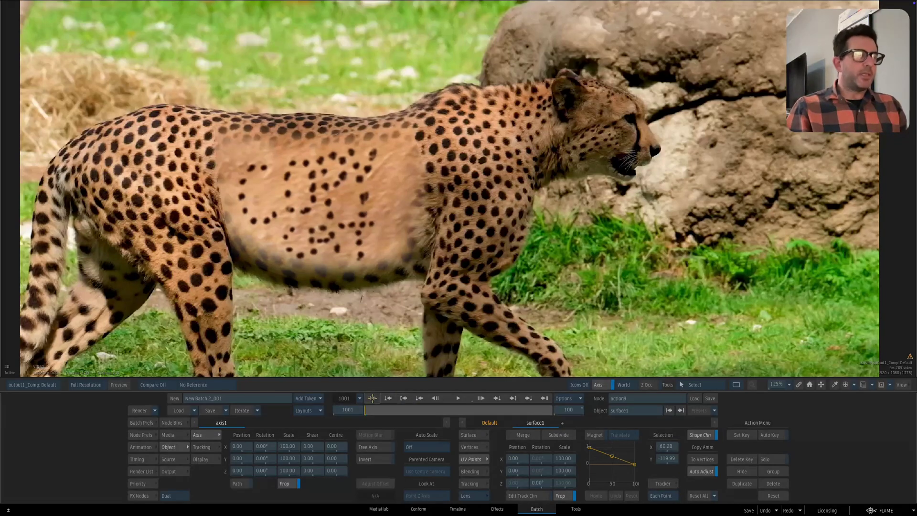
key(space)
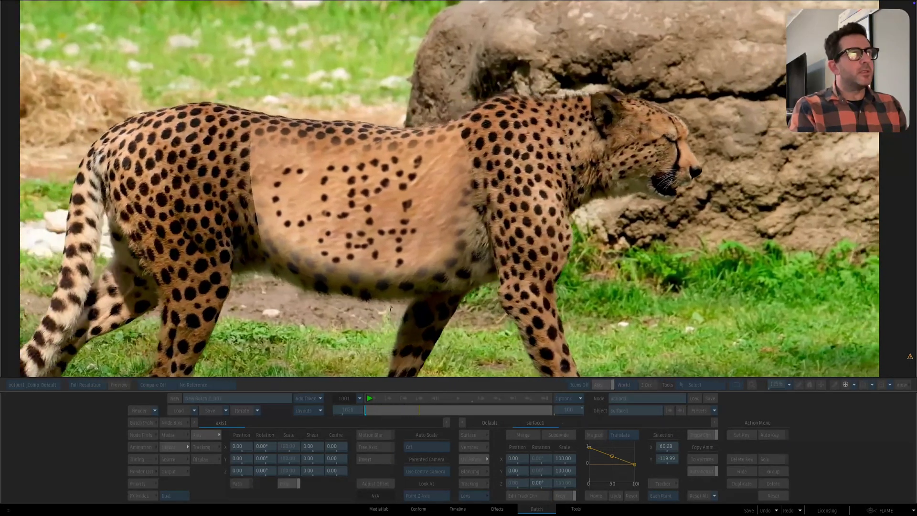
key(space)
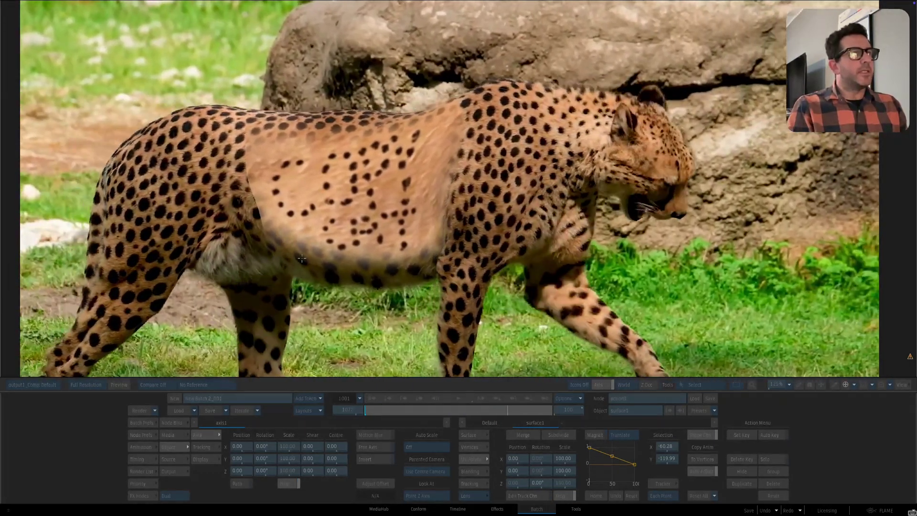
drag(306, 240, 317, 119)
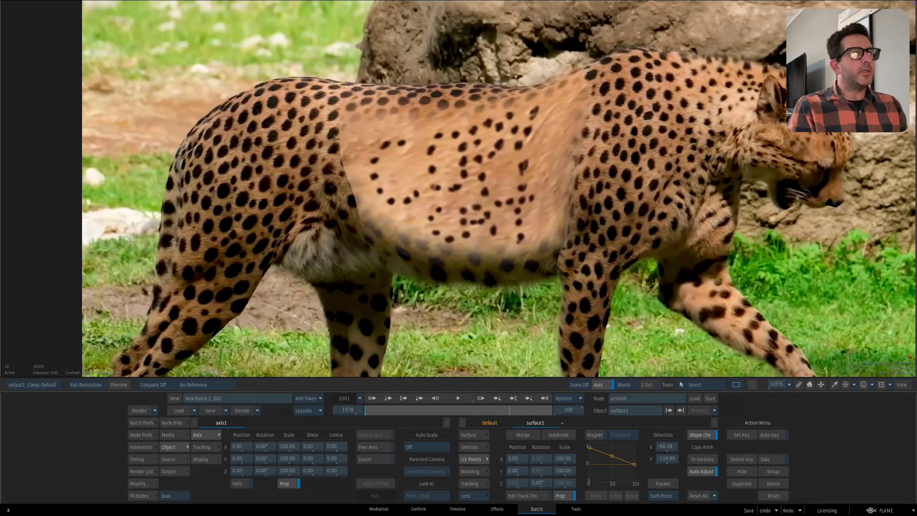
drag(380, 216, 431, 238)
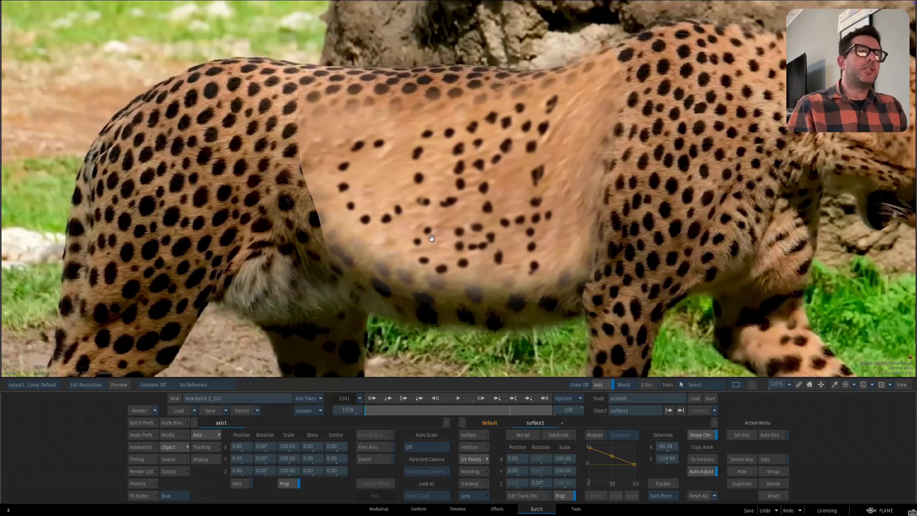
click(371, 397)
drag(410, 298, 428, 292)
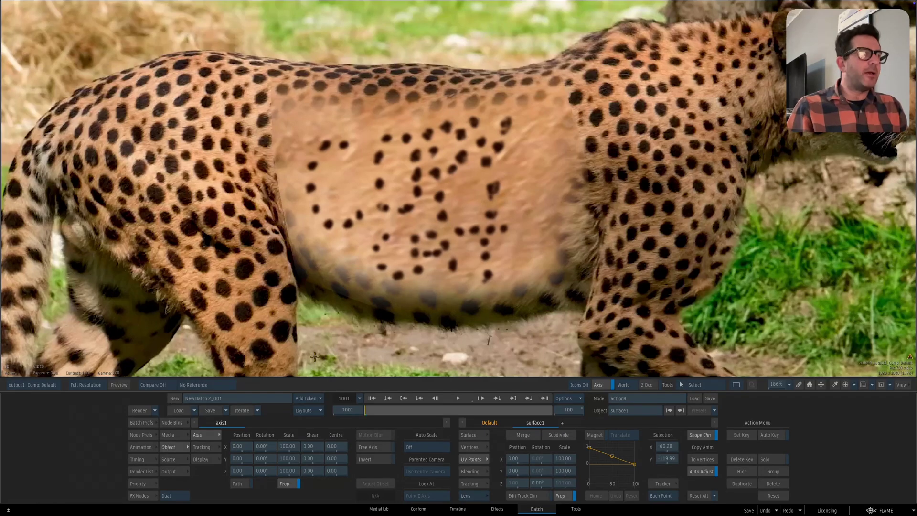
- In surface1's surface settings, set the linear extrapolation to 307 in both X and Y with the surface icons hidden
click(468, 434)
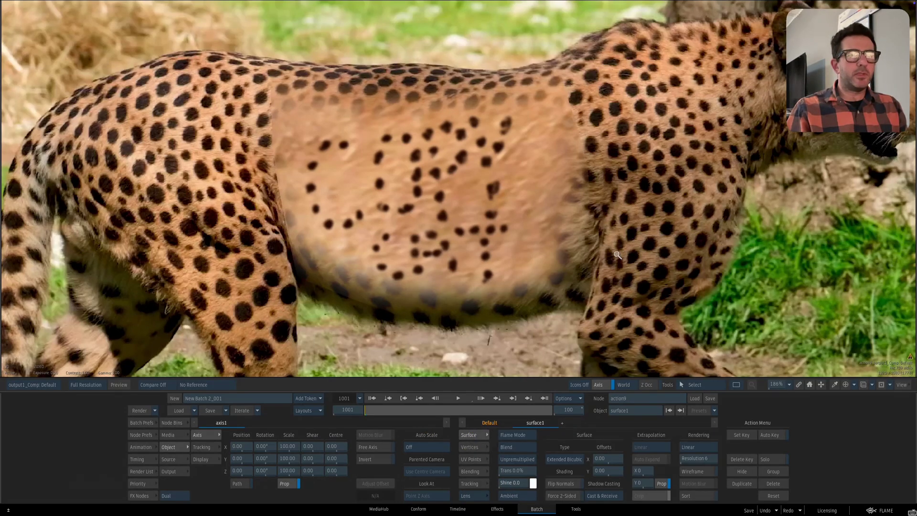
key(ctrl+i)
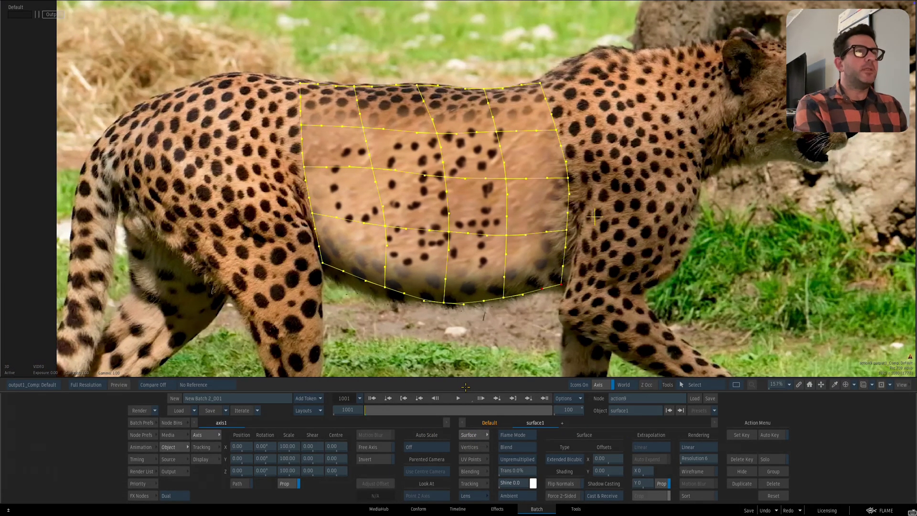
key(ctrl+a)
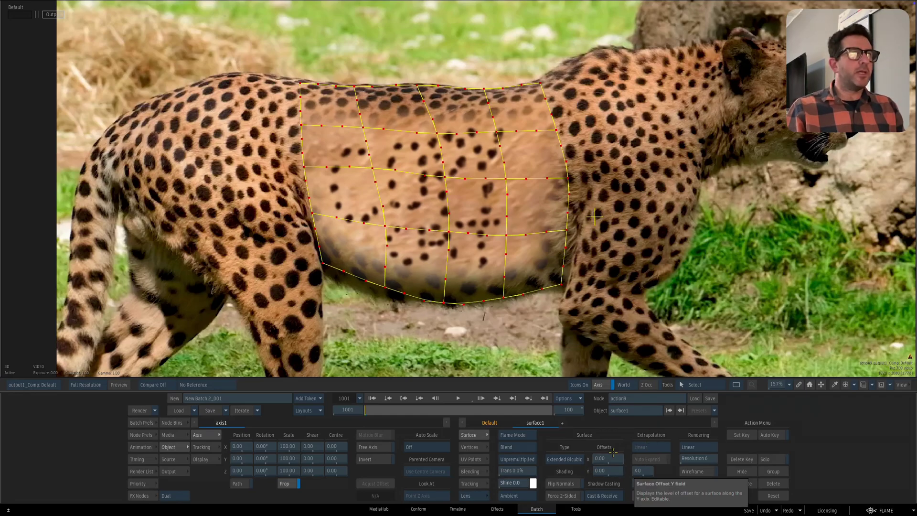
key(shift+i)
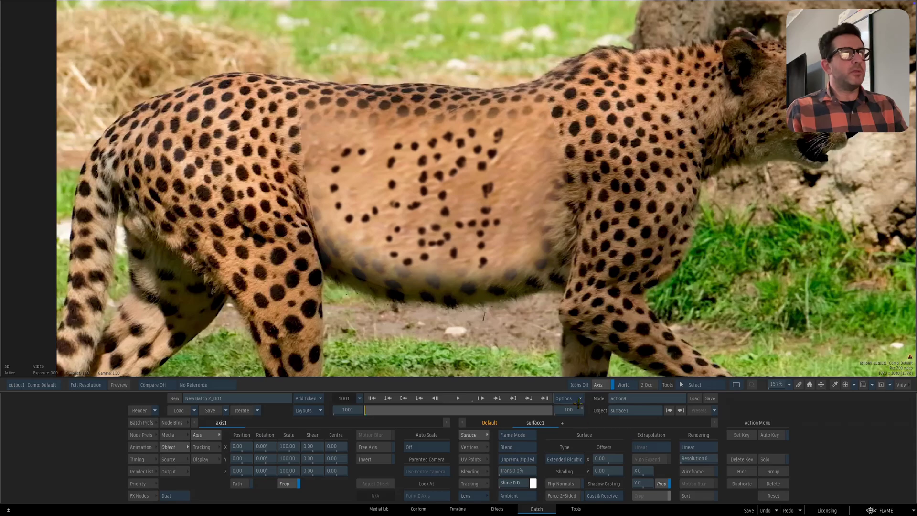
drag(642, 472, 705, 460)
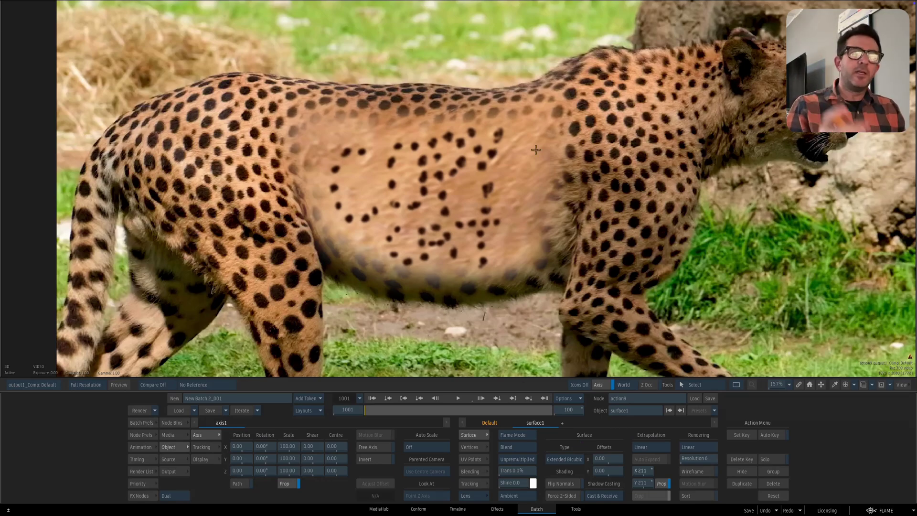
drag(645, 471, 682, 456)
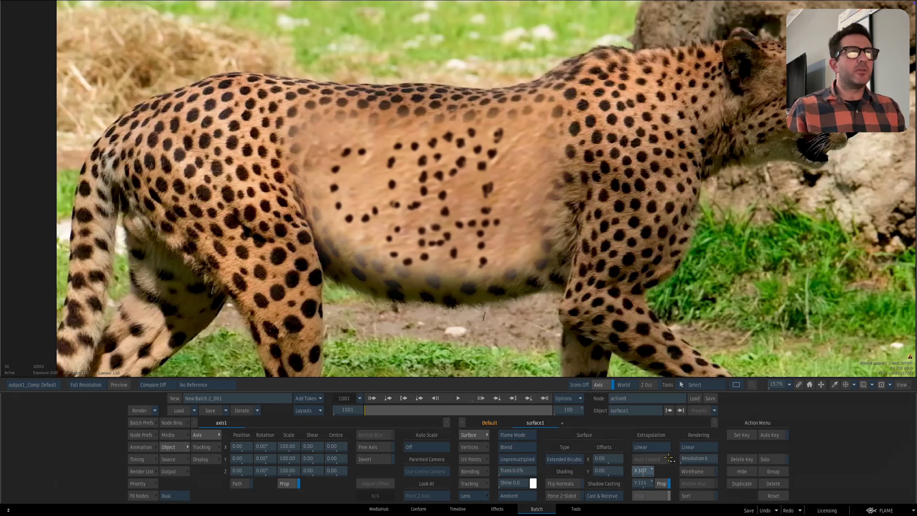
- Play the shot and scrub its early frames to check the extrapolated patch edges on the torso, ending at frame 1001
drag(605, 328, 561, 302)
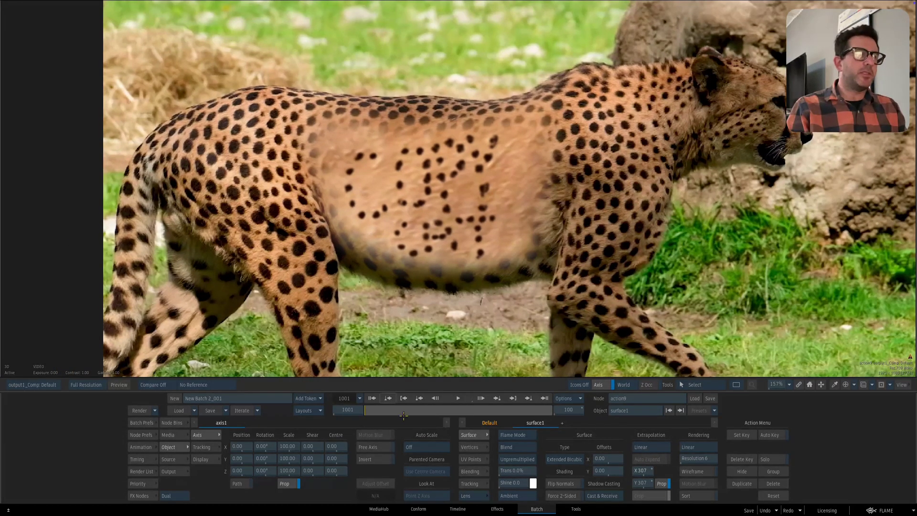
click(458, 398)
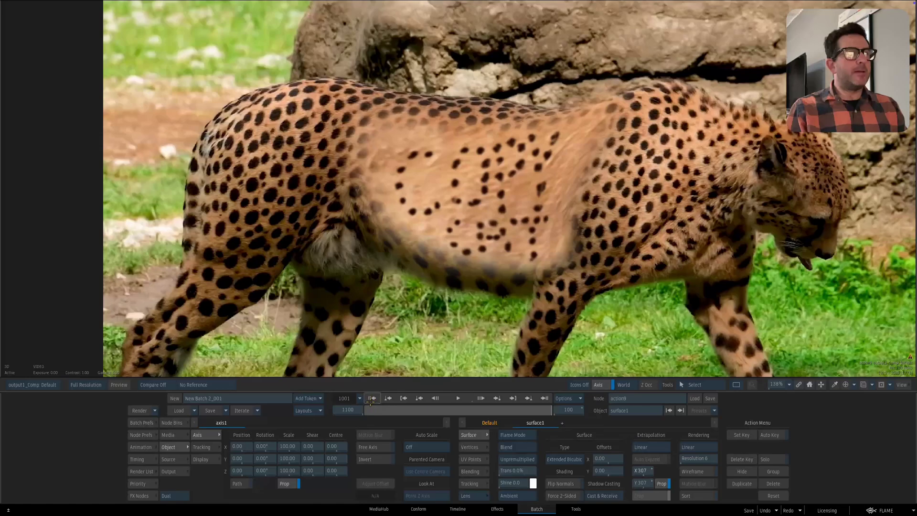
click(372, 399)
scroll(416, 191, up, 2)
click(394, 410)
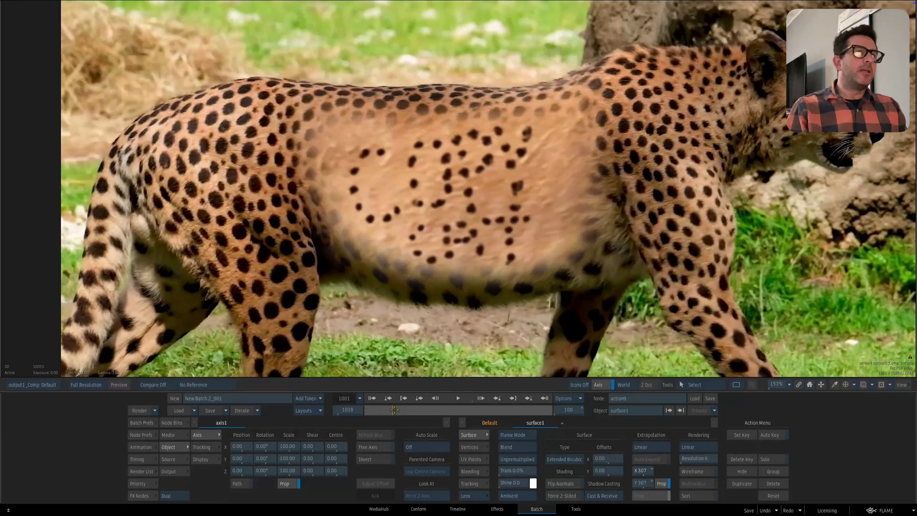
mouse_move(394, 410)
mouse_down()
mouse_move(384, 406)
mouse_move(395, 403)
mouse_up()
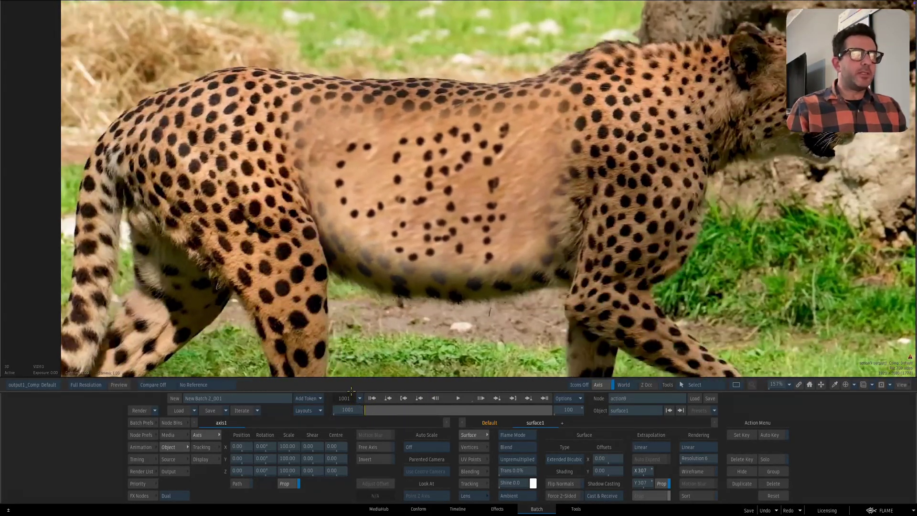
- Inspect surface1's grid and its vertices in the object view with icons shown, then return to the batch schematic
mouse_move(912, 513)
drag(544, 227, 378, 221)
key(F8)
key(ctrl+i)
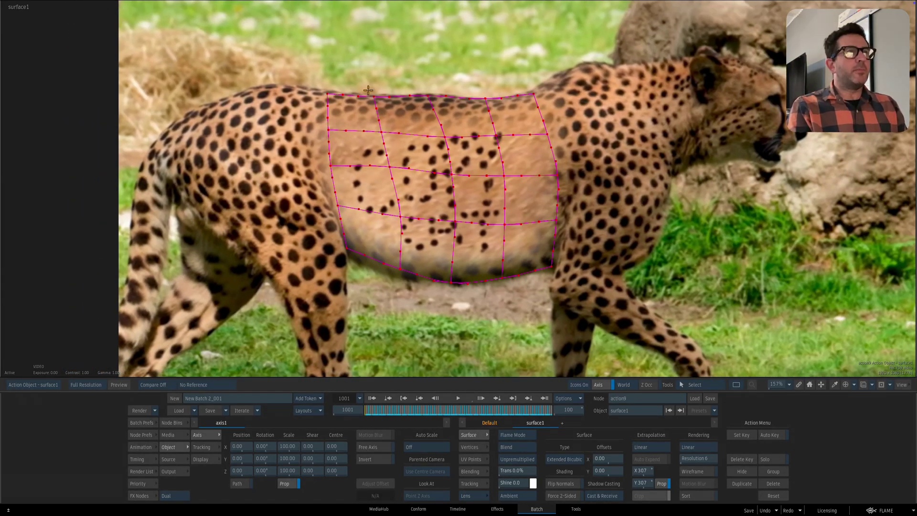
drag(305, 79, 543, 110)
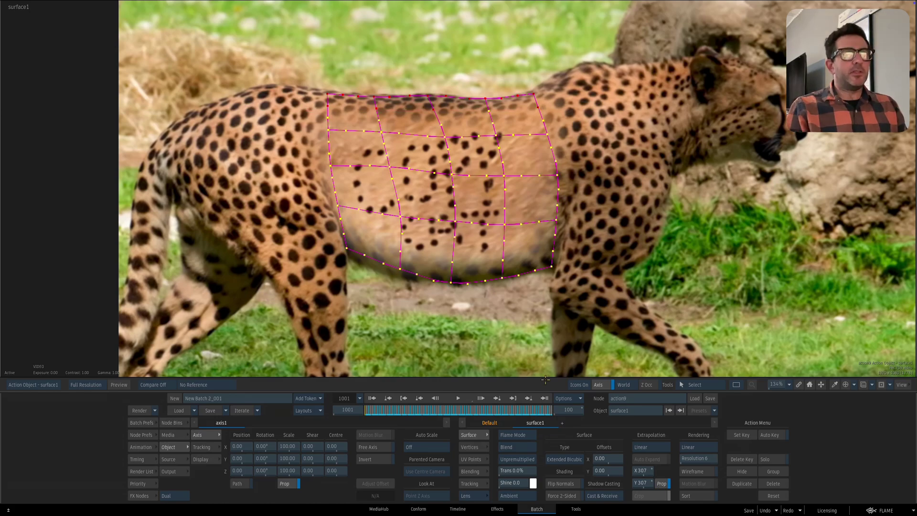
click(534, 94)
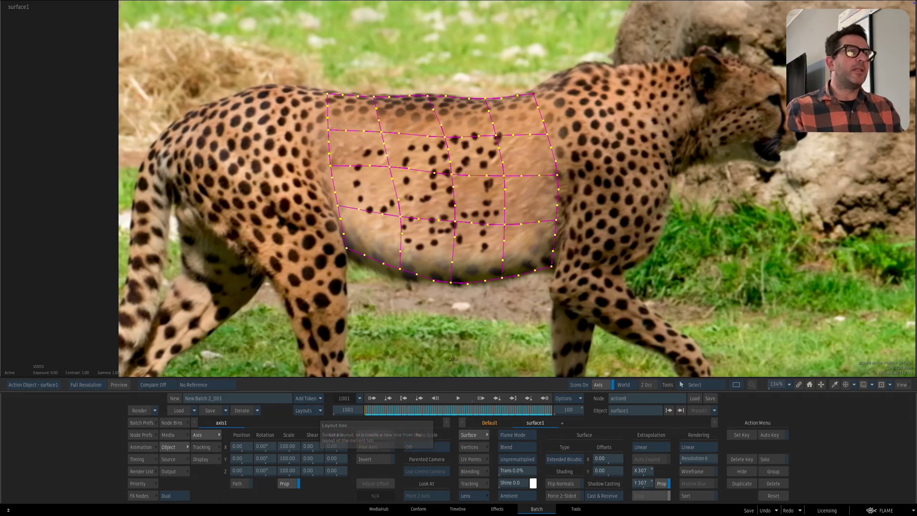
key(Escape)
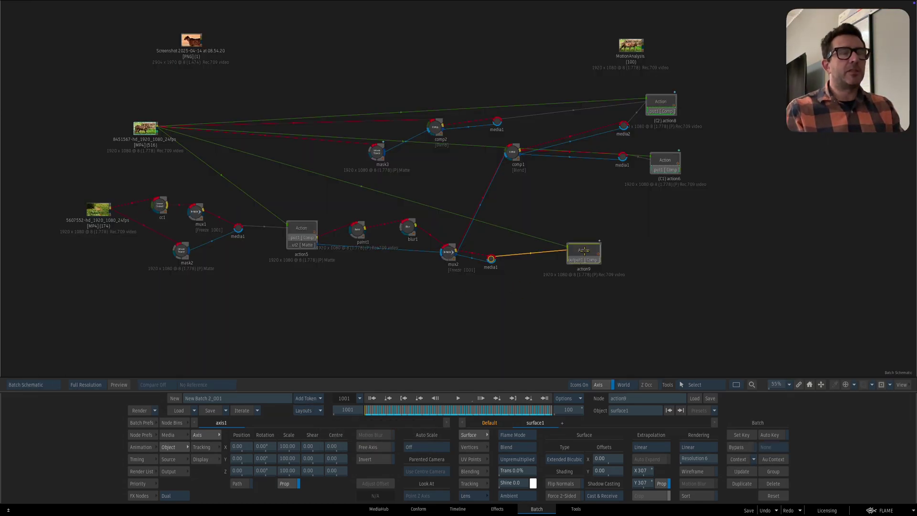
- Assign action9's output to context 1 and shift the action9 and action8 nodes slightly clear in the schematic
drag(583, 250, 586, 243)
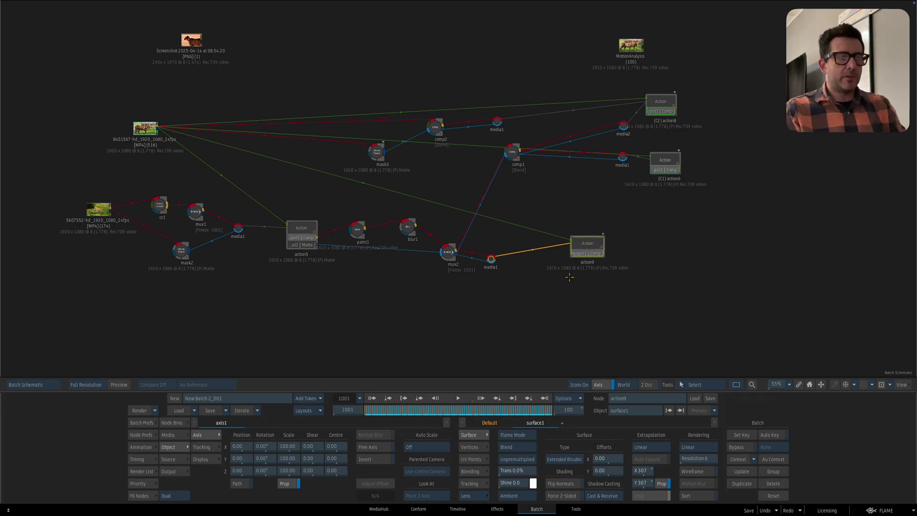
key(c)
click(586, 244)
click(588, 221)
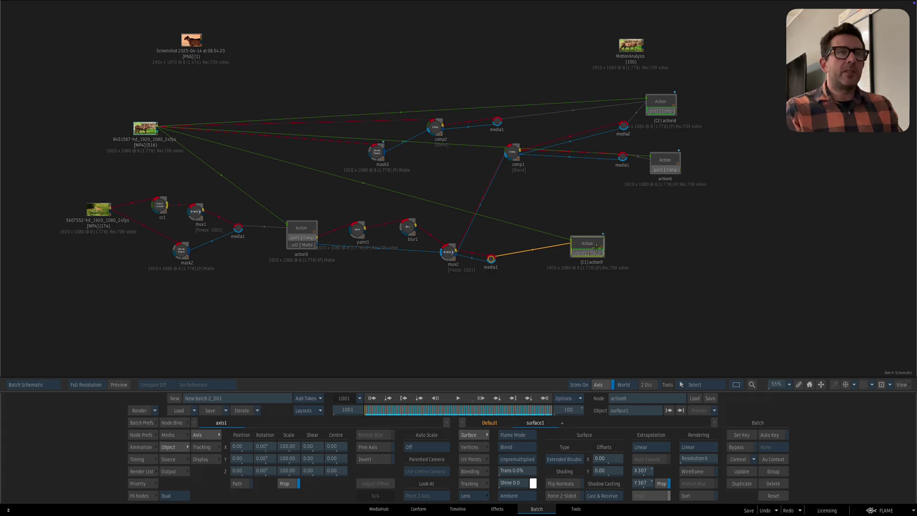
drag(596, 246, 641, 272)
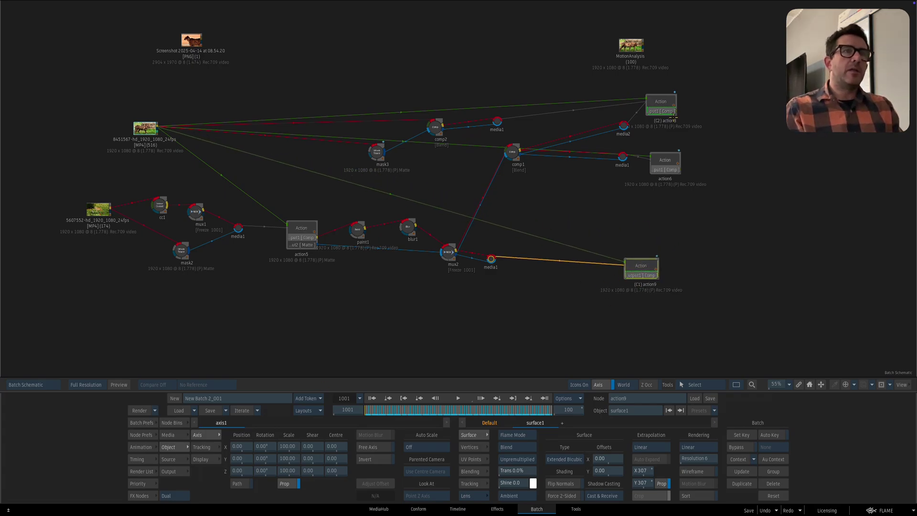
drag(661, 103, 658, 101)
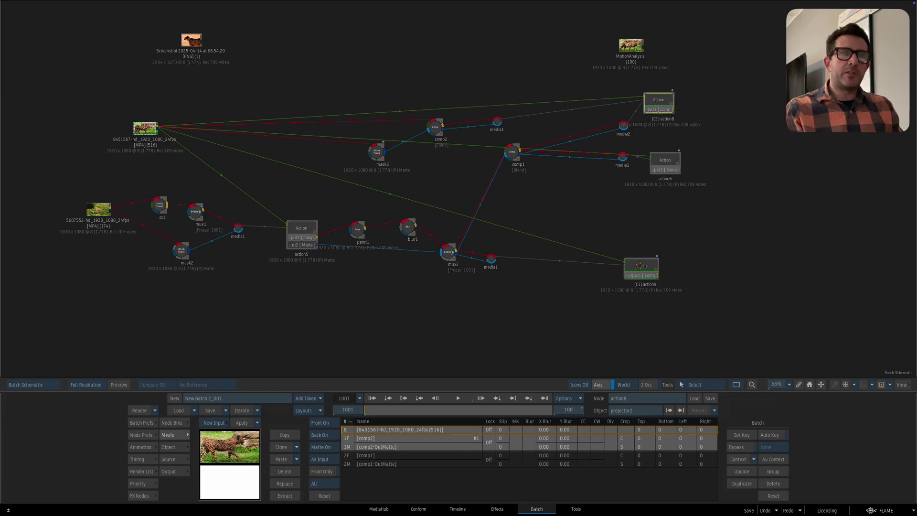
drag(640, 266, 638, 259)
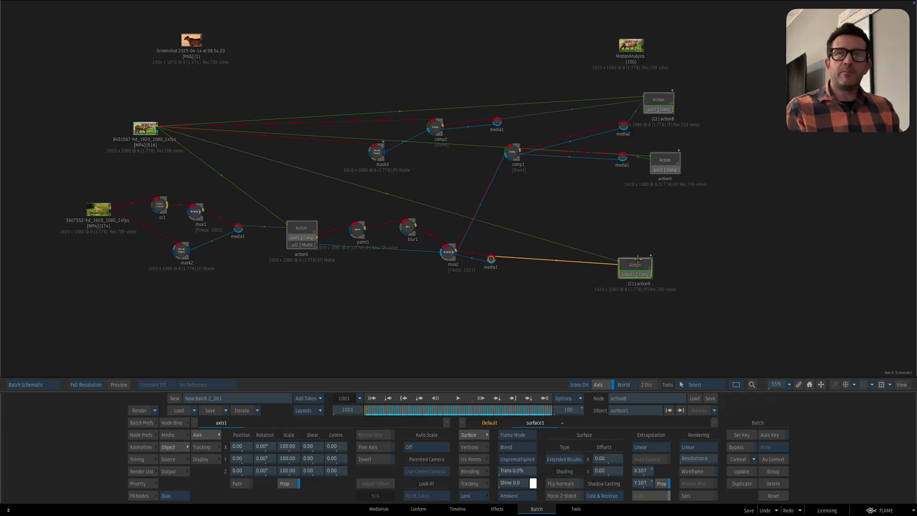
- Hide the surface icons and compare context 1 (action9) with context 2 (action8) at frame 1100
key(1)
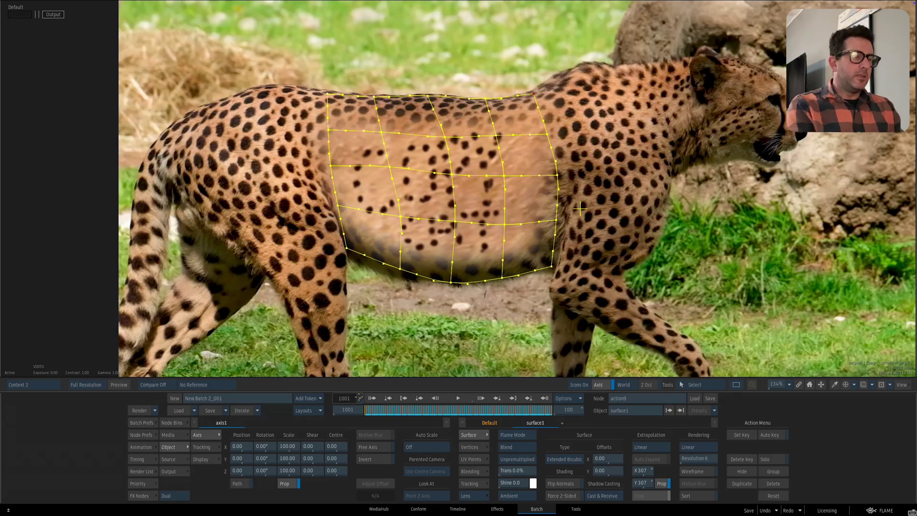
key(shift+i)
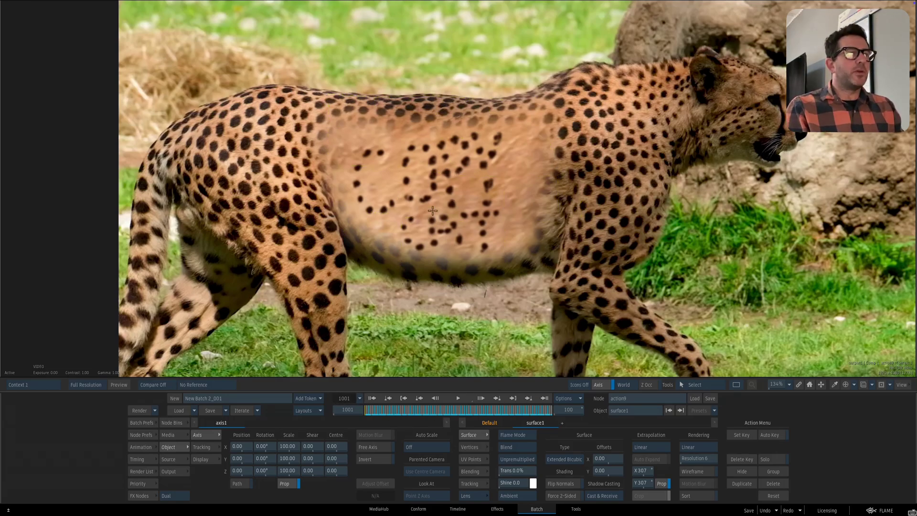
click(544, 399)
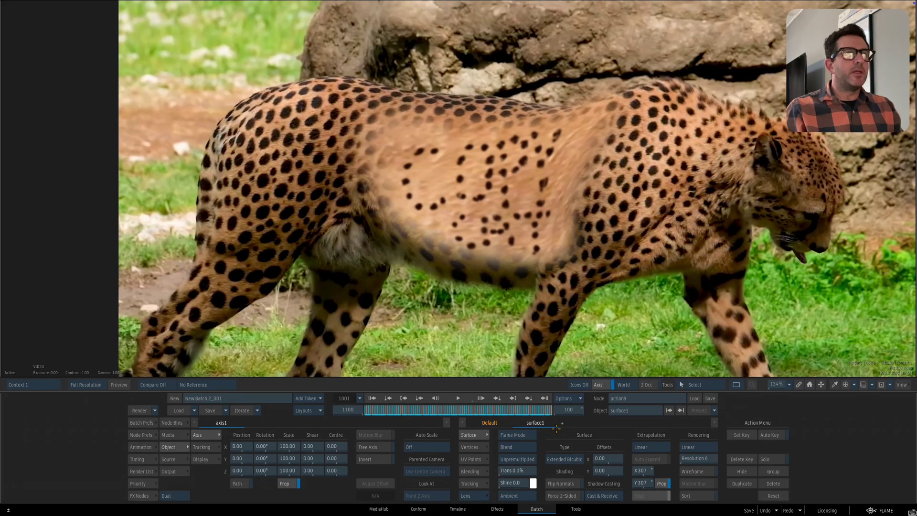
key(2)
key(1)
key(2)
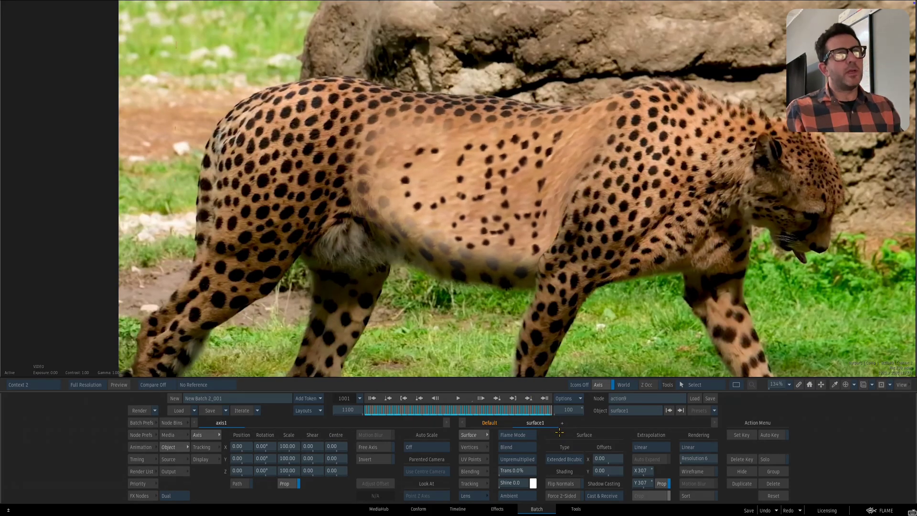
key(1)
key(2)
key(grave)
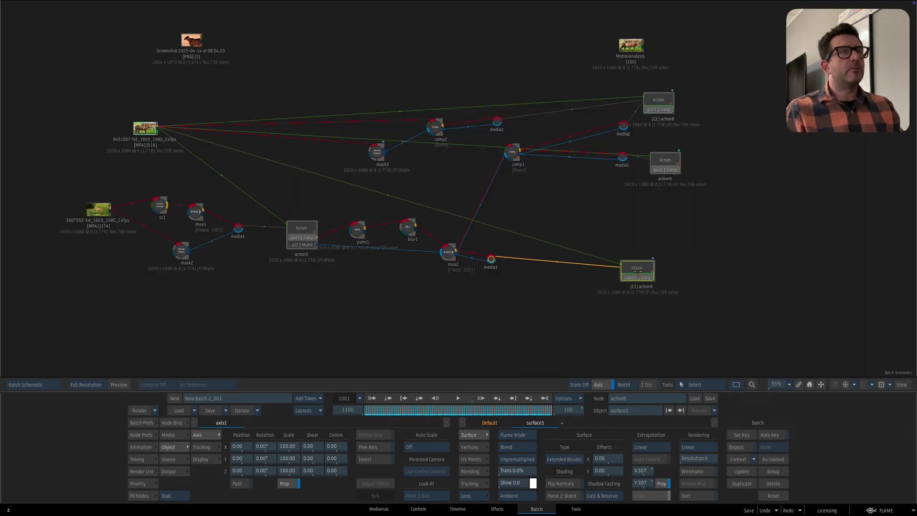
key(1)
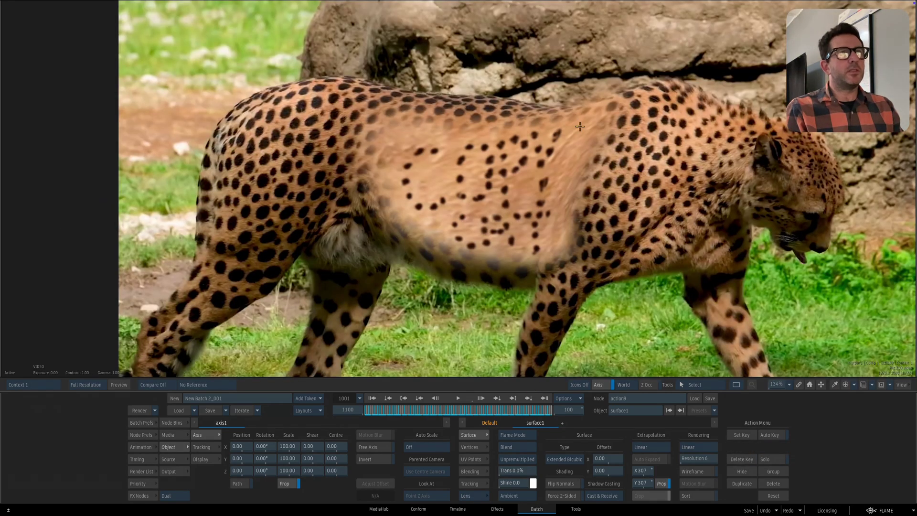
key(2)
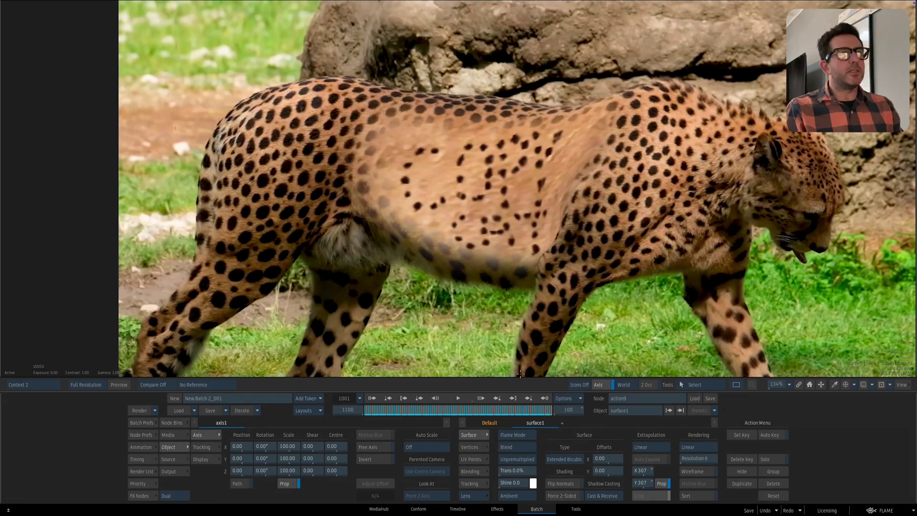
- Compare the torso spots between contexts 1 and 2 in close-up at frame 1100
scroll(507, 253, up, 6)
drag(509, 259, 481, 282)
scroll(482, 277, down, 2)
scroll(525, 191, up, 3)
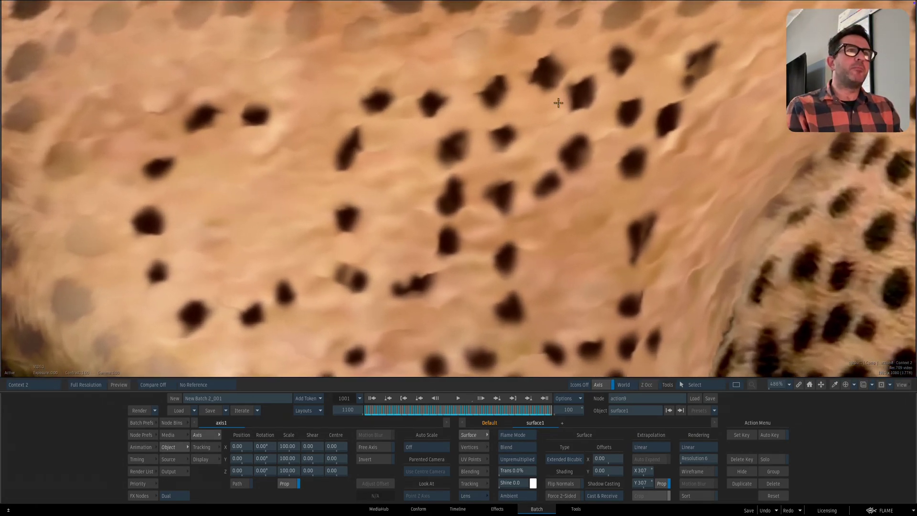
key(1)
key(2)
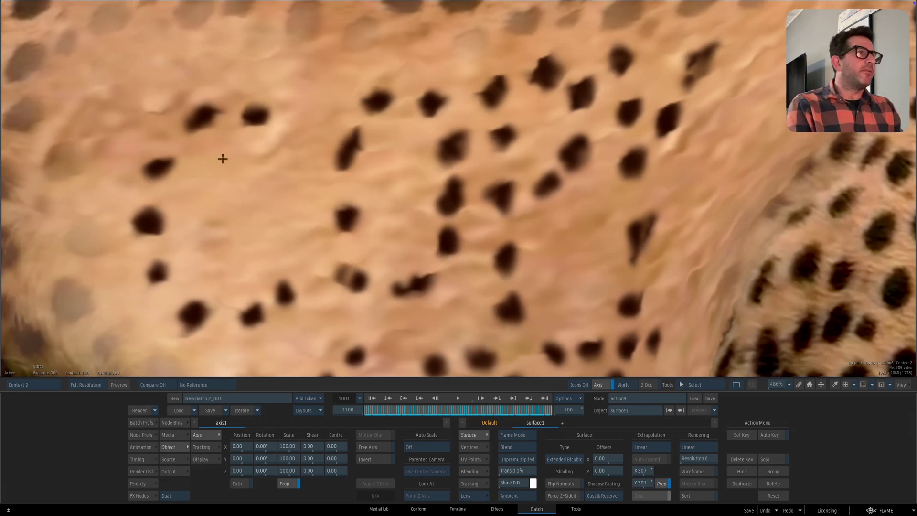
scroll(525, 94, down, 2)
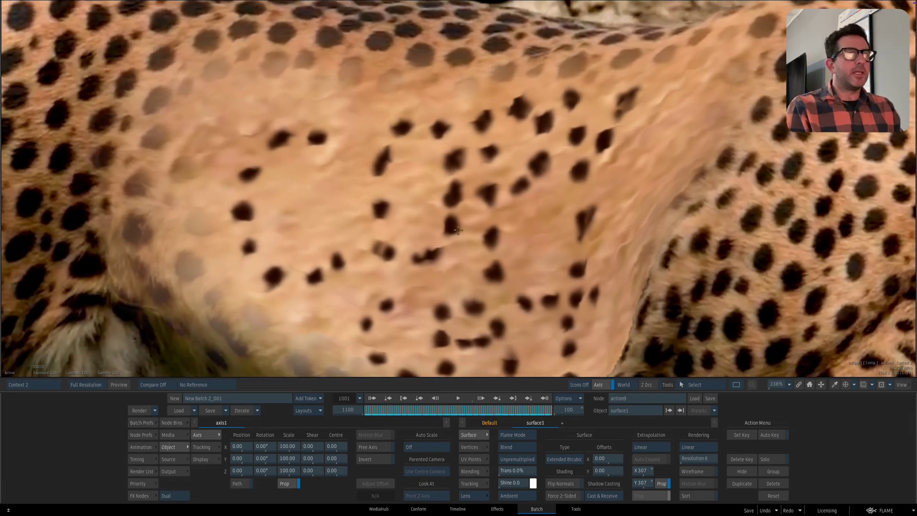
- Scrub context 2 from frame 1001 and examine the distorted spots and patch edge up close at frame 1100
click(372, 398)
drag(377, 411, 452, 403)
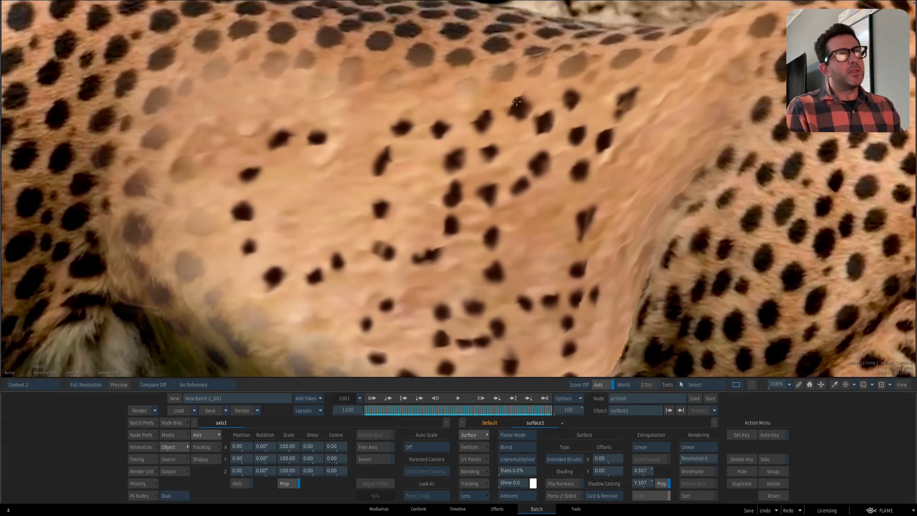
drag(527, 145, 577, 147)
drag(579, 185, 535, 221)
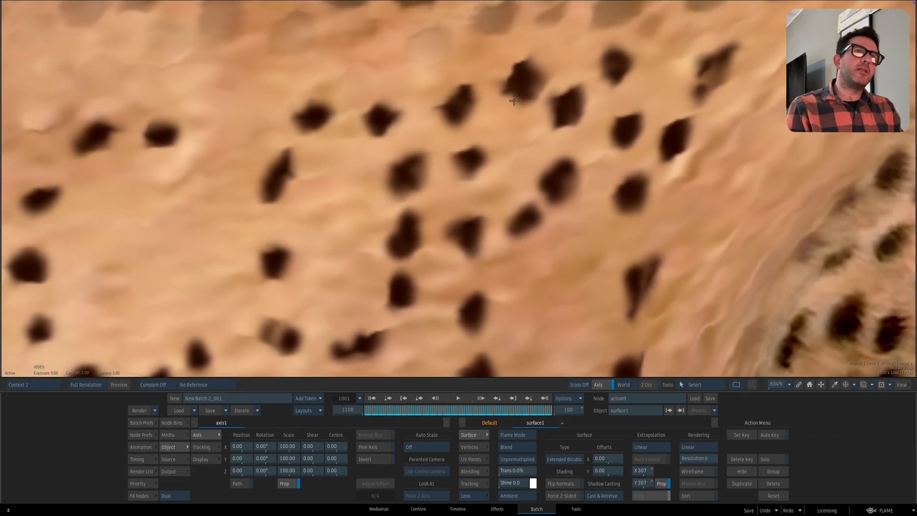
scroll(514, 100, down, 3)
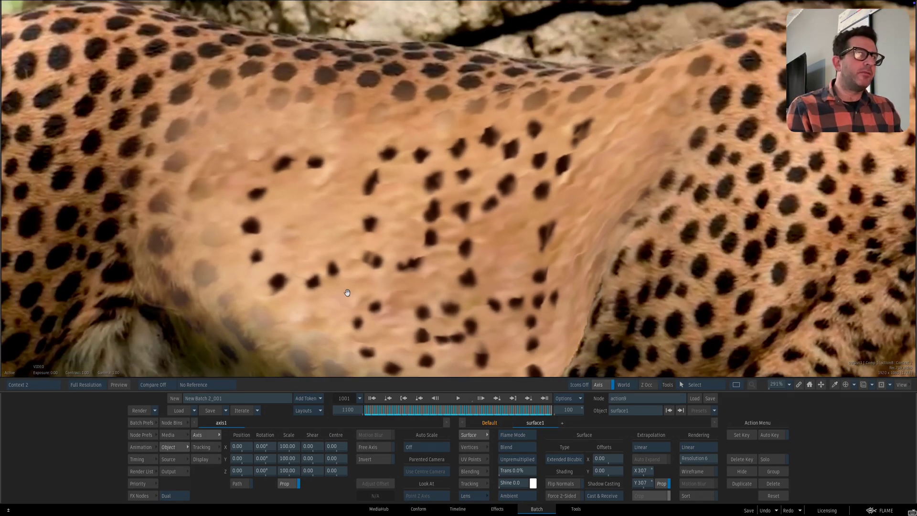
drag(347, 292, 357, 256)
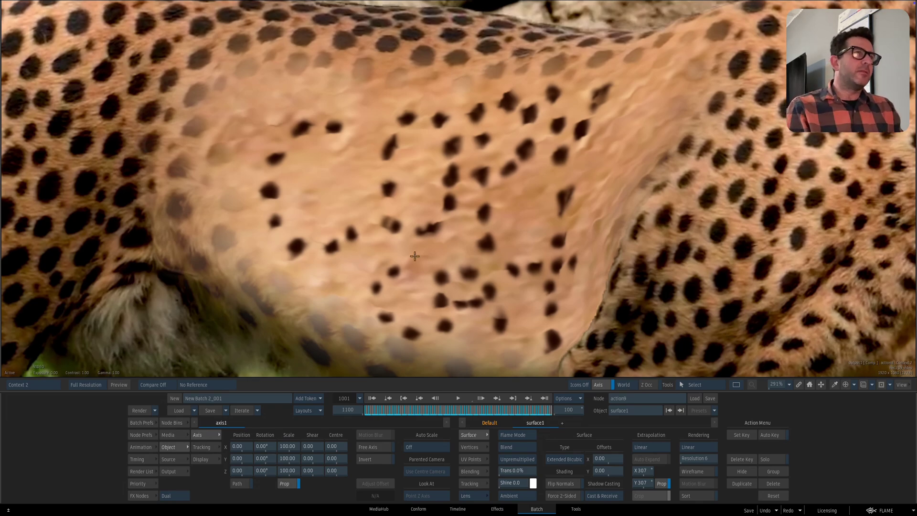
- Alternate between contexts 2 and 1 to compare the whole patch and its shoulder edge, finishing on context 1
key(1)
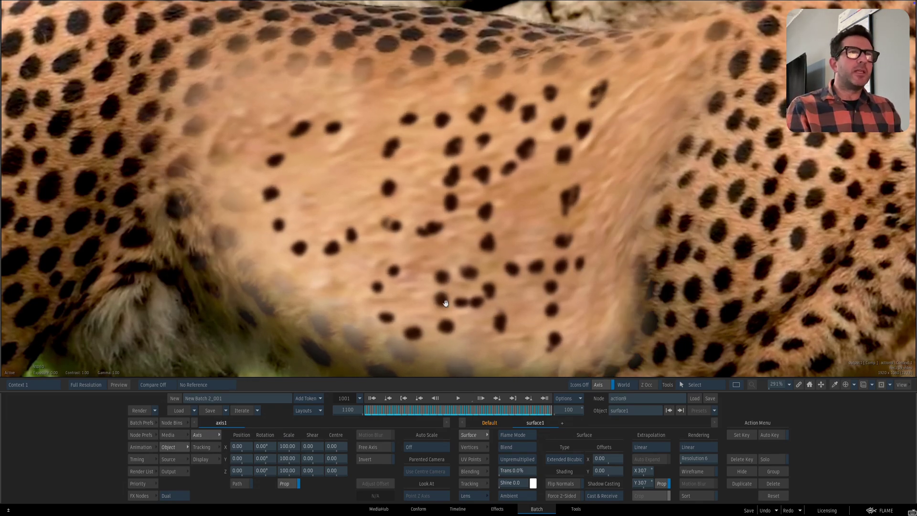
key(2)
key(1)
key(2)
key(1)
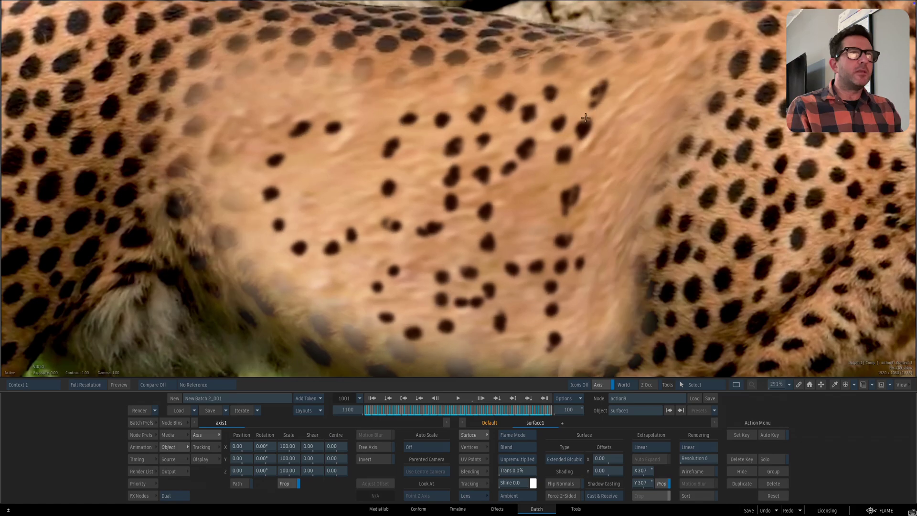
- Alternate between contexts 1 and 2 at frame 1100 and examine how the torso spots and shoulder edge differ in close-up
key(2)
key(1)
key(2)
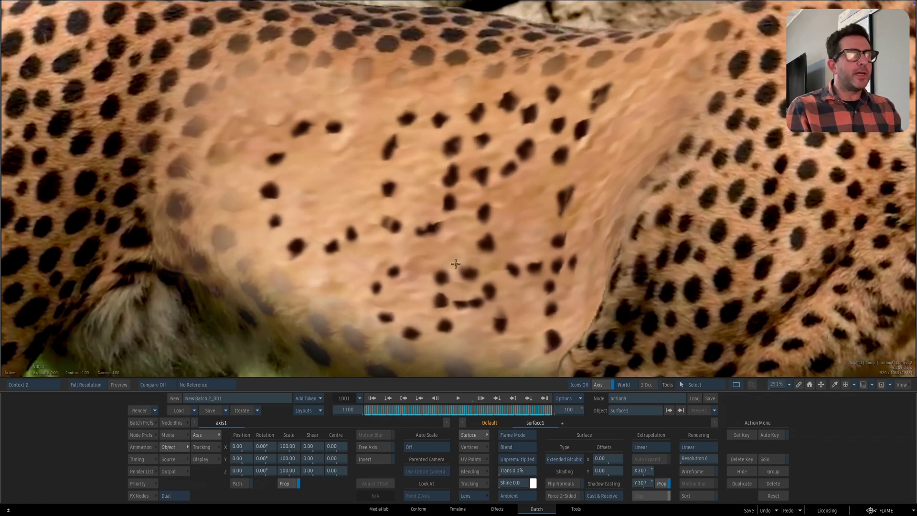
key(1)
key(2)
key(1)
key(2)
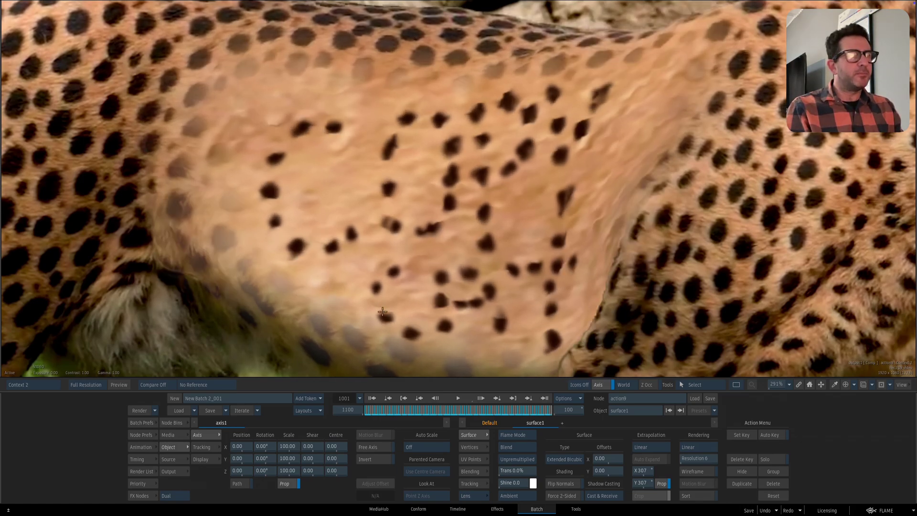
key(1)
key(2)
key(1)
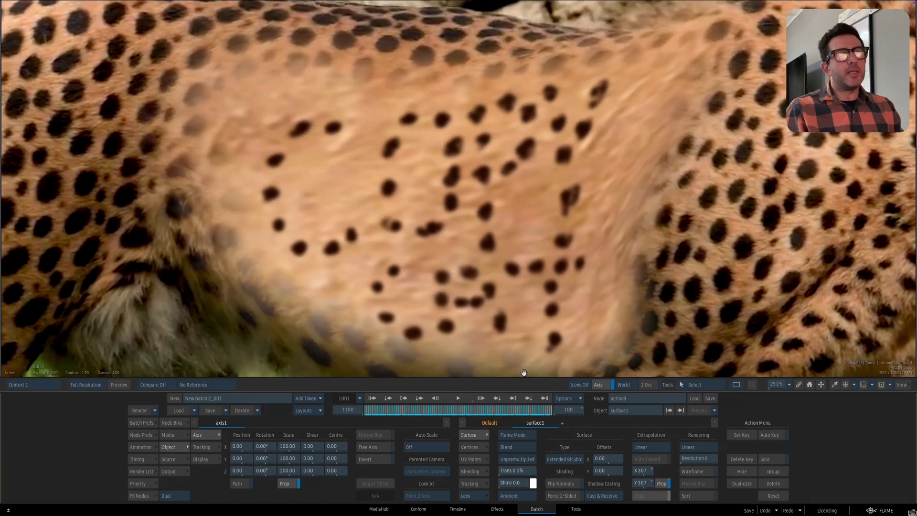
key(2)
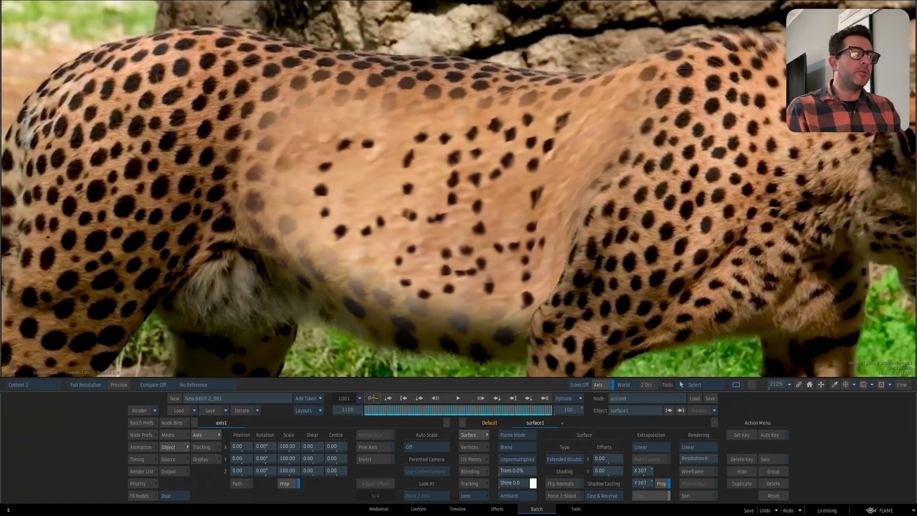
- Scrub context 2 through the shot to frame 1099 and compare the full torso patch with context 1
click(378, 410)
drag(377, 411, 550, 403)
key(1)
key(2)
key(1)
key(2)
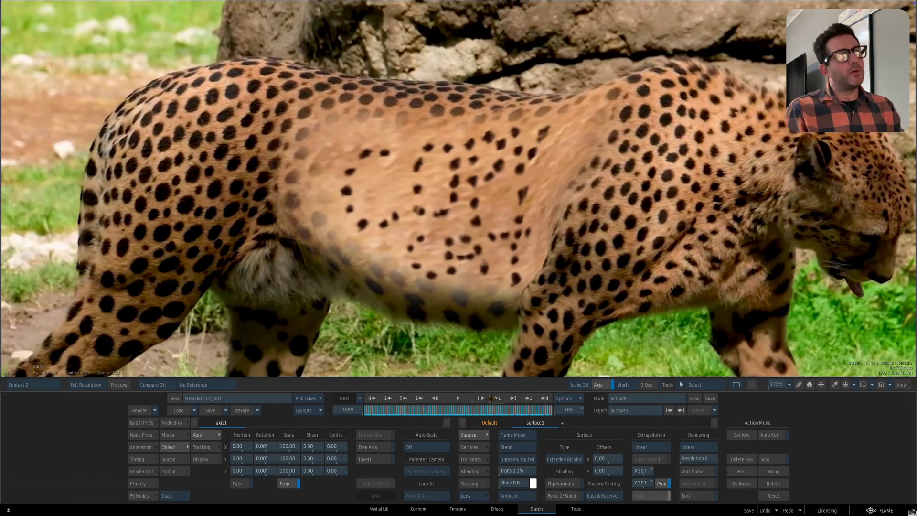
- Switch between contexts 1 and 2 at frame 1099, finishing on context 2 to examine its stretched spots up close
key(1)
key(2)
key(1)
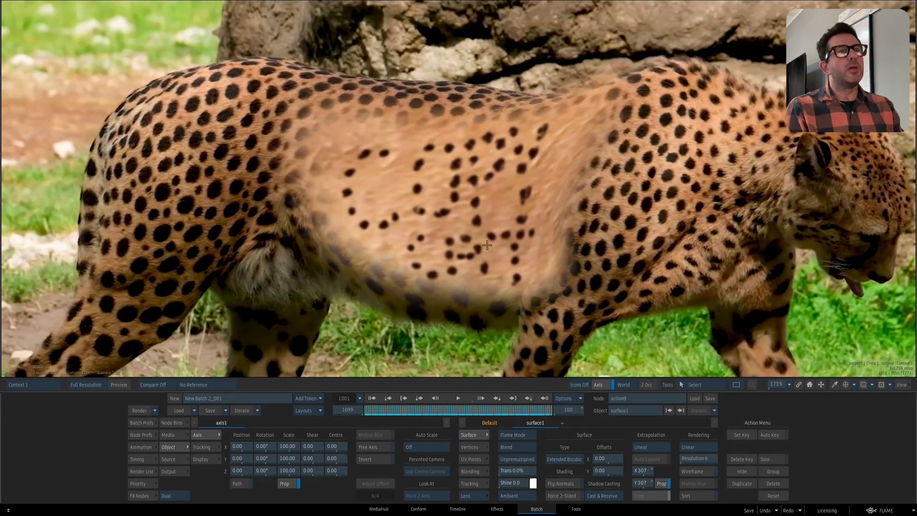
key(2)
scroll(475, 202, up, 3)
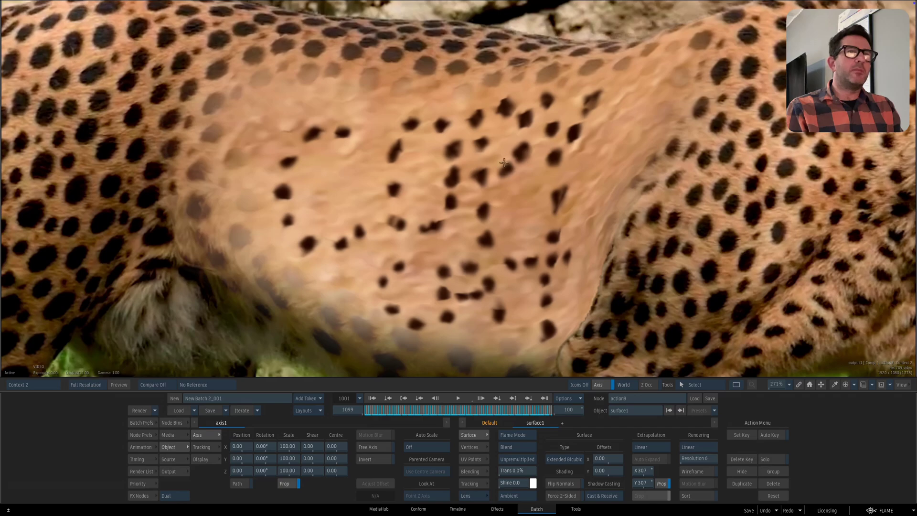
scroll(509, 142, up, 1)
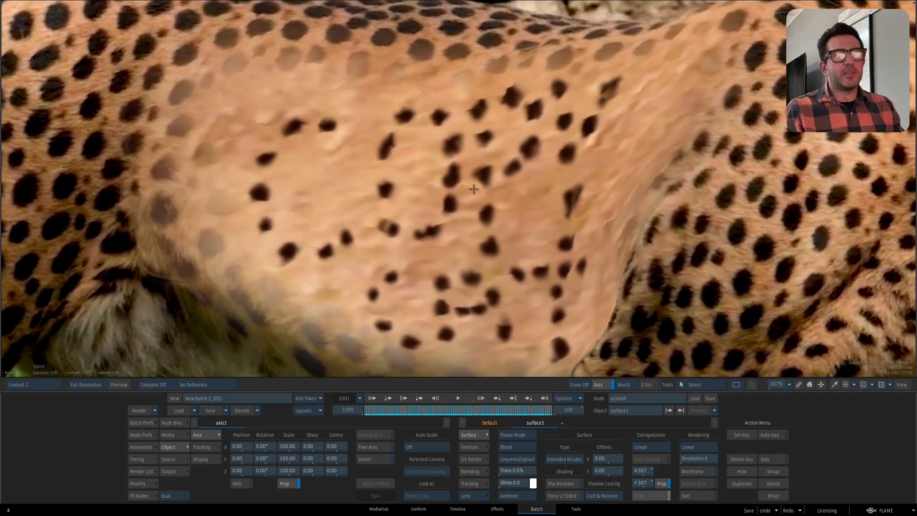
scroll(504, 336, down, 3)
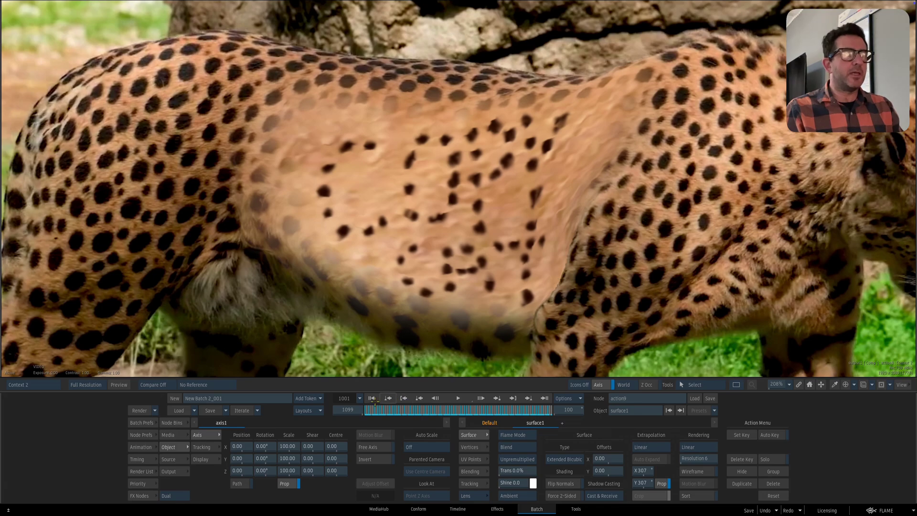
- Return to the Batch schematic, go to frame 1001, and open action9's result with its surface icons shown
key(Escape)
click(654, 100)
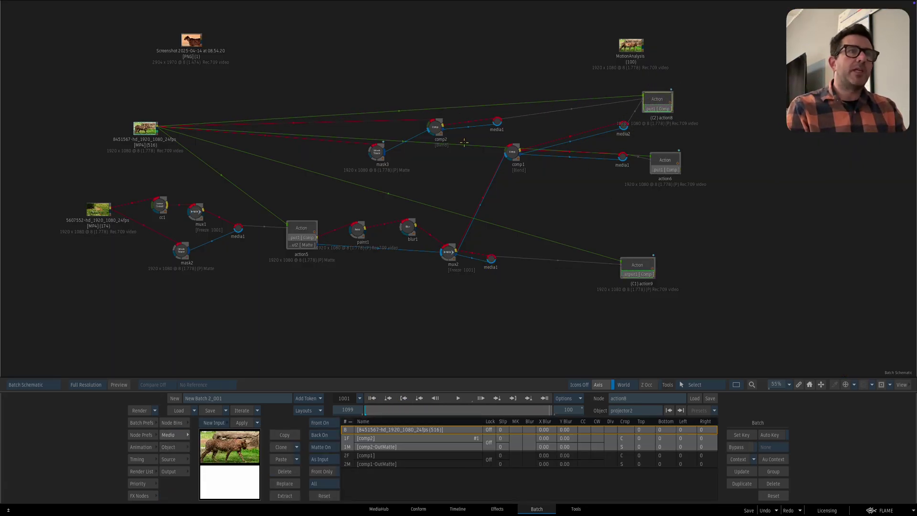
click(372, 399)
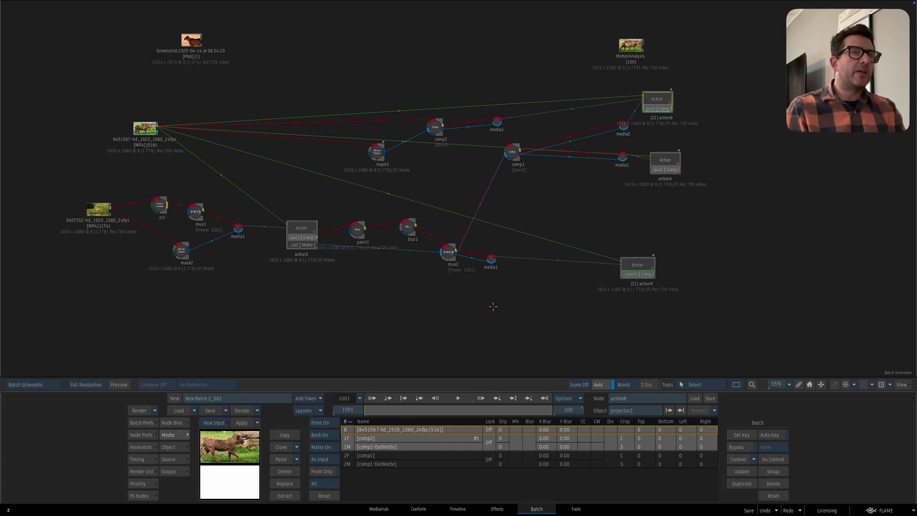
click(635, 261)
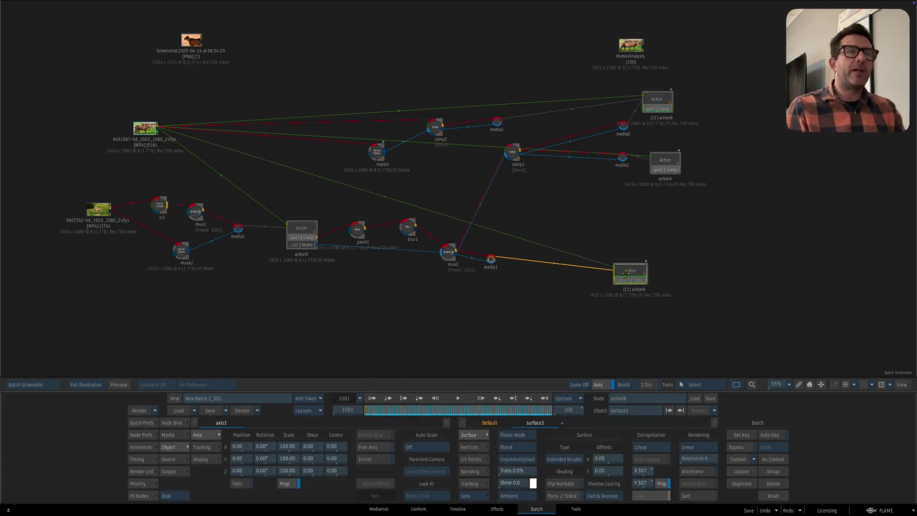
key(F4)
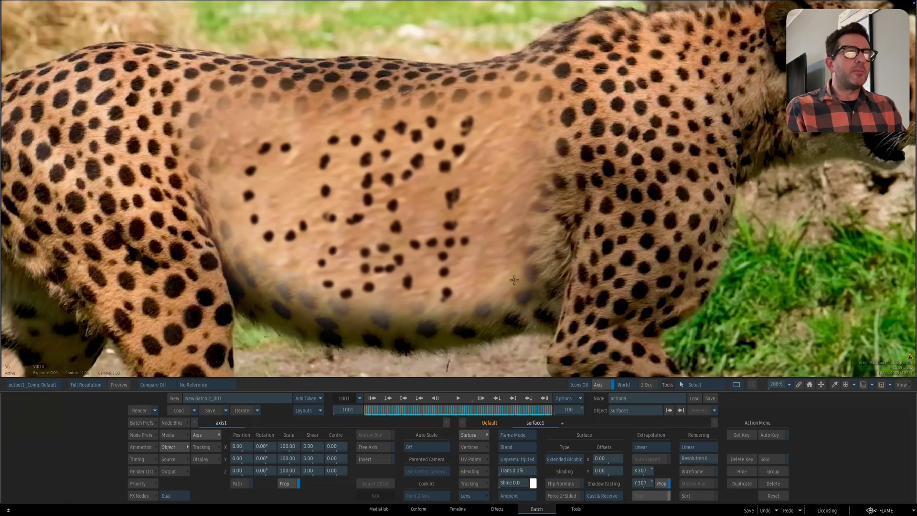
drag(514, 280, 474, 261)
key(shift+i)
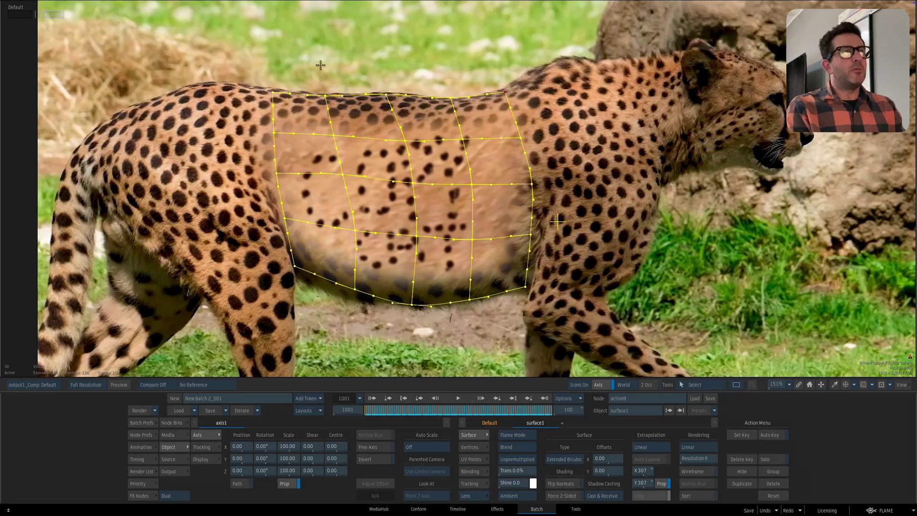
- Try moving interior vertices in the lower row of action9's surface at frame 1001, undoing each move
drag(253, 73, 550, 320)
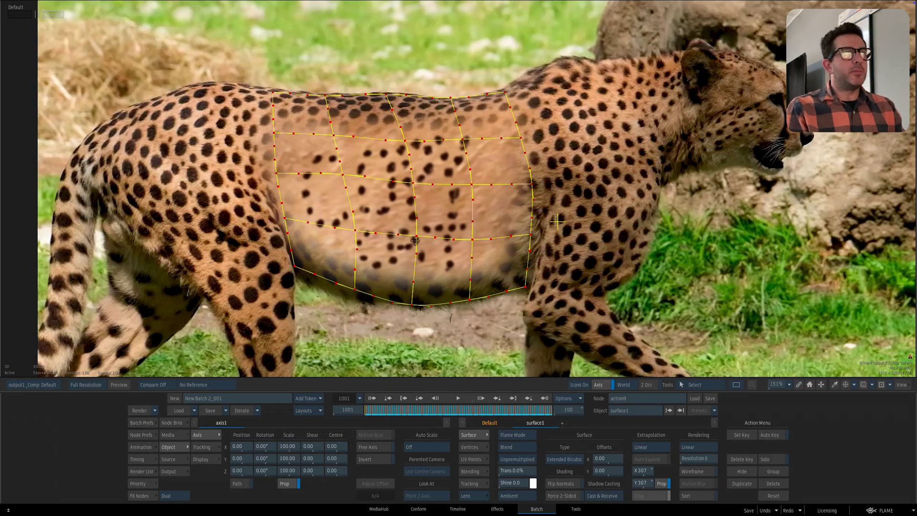
drag(416, 241, 423, 243)
key(ctrl+z)
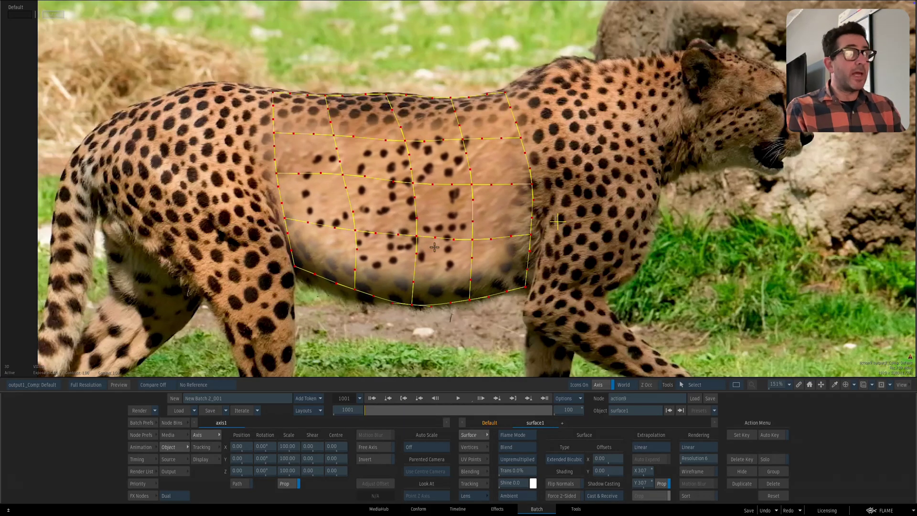
drag(417, 238, 419, 225)
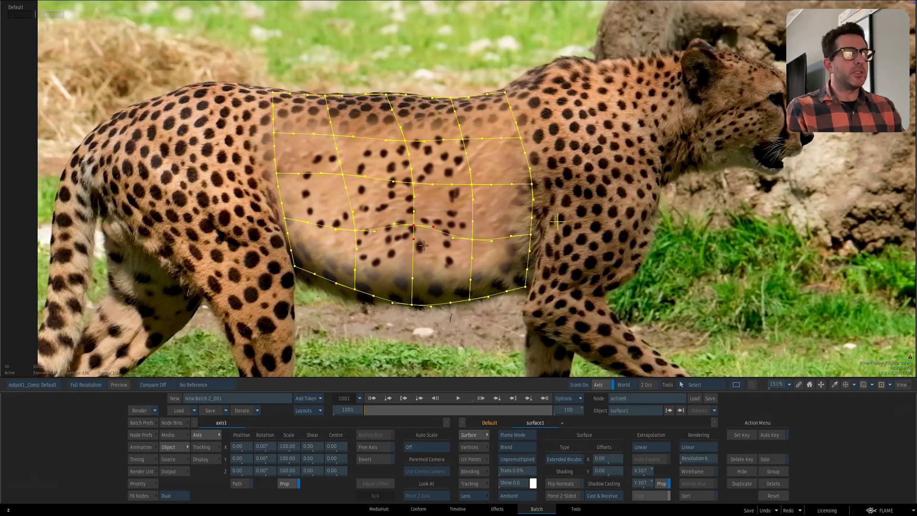
key(ctrl+z)
drag(355, 231, 353, 228)
key(ctrl+z)
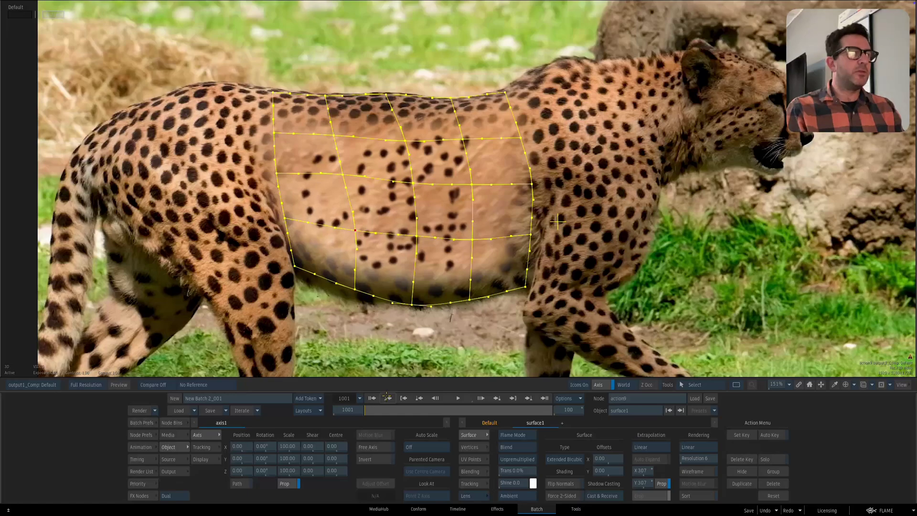
- Enable Auto Key and reposition the three interior vertices of the surface's lower row at frames 1074 and 1042
drag(393, 409, 501, 410)
click(772, 434)
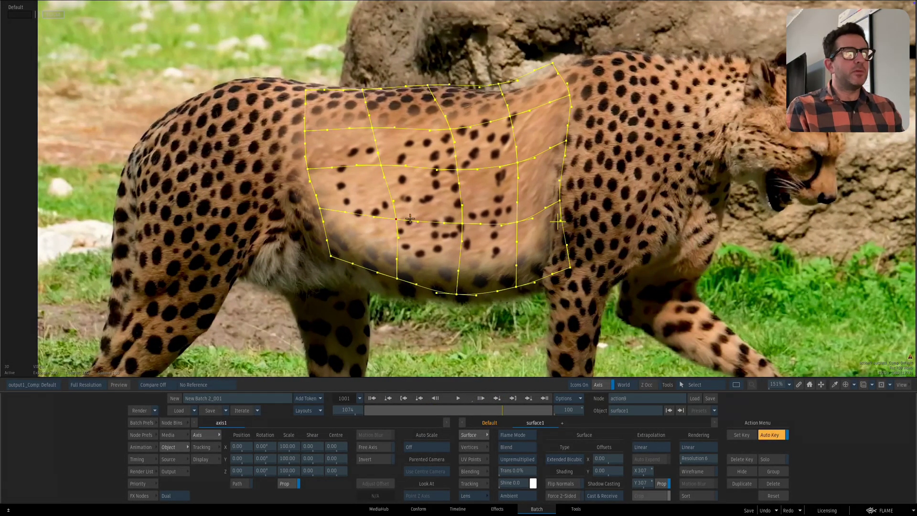
drag(396, 218, 396, 225)
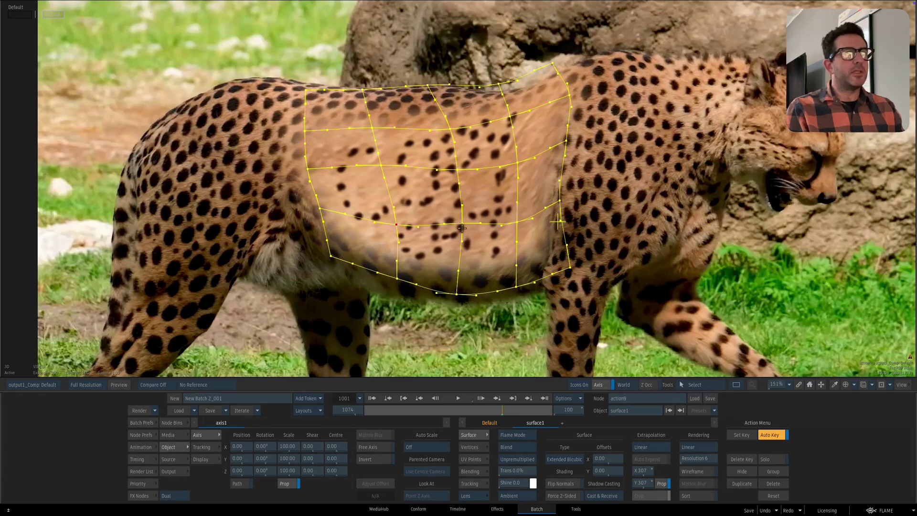
drag(462, 223, 462, 233)
drag(516, 222, 517, 229)
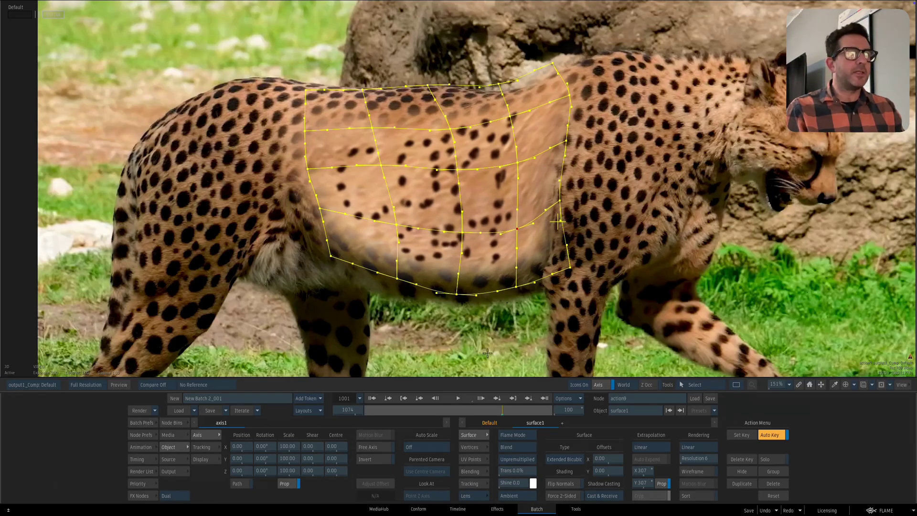
drag(453, 409, 437, 381)
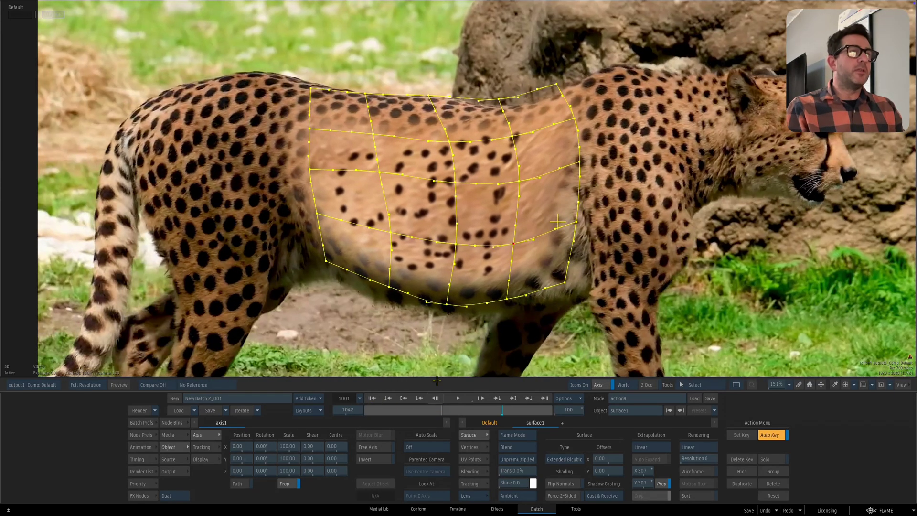
drag(383, 225, 511, 244)
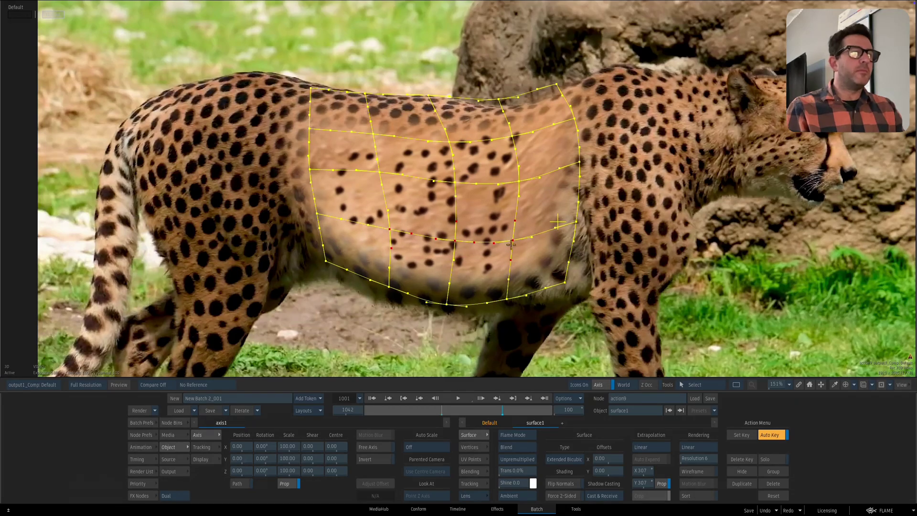
- Play back the adjusted patch without icons, and move the selected lower-row vertices further down at frame 1042
key(alt+i)
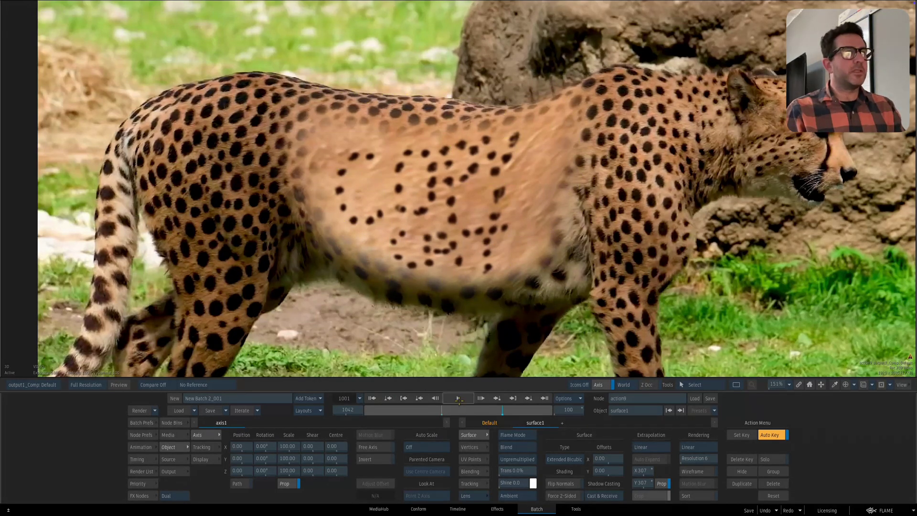
click(458, 402)
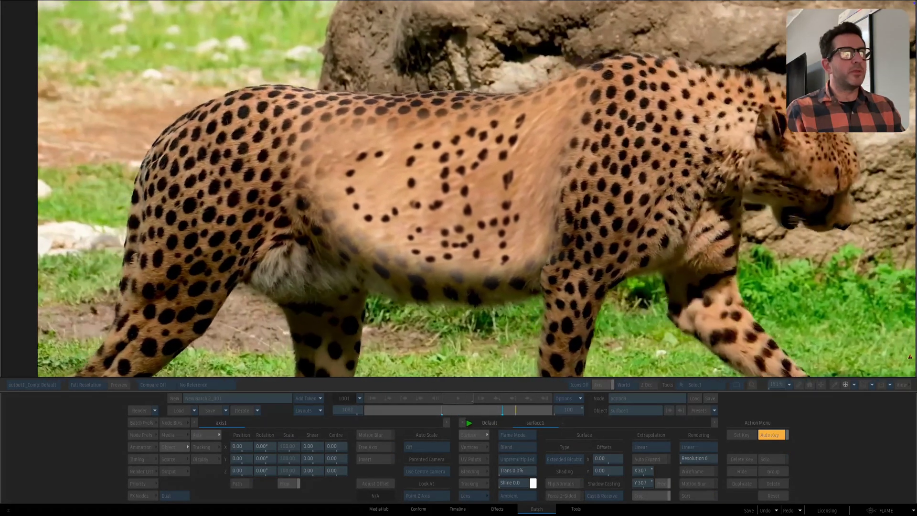
click(469, 422)
drag(460, 410, 447, 413)
key(alt+i)
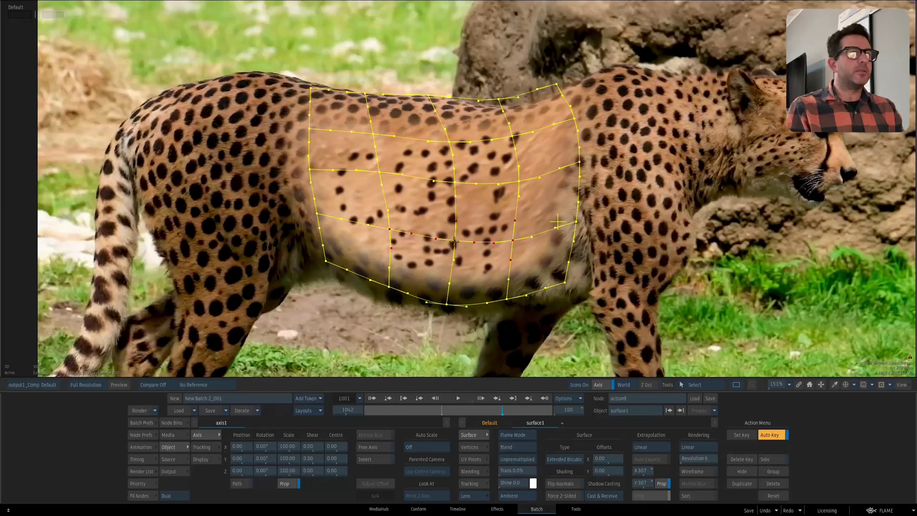
drag(453, 241, 453, 259)
drag(442, 409, 468, 407)
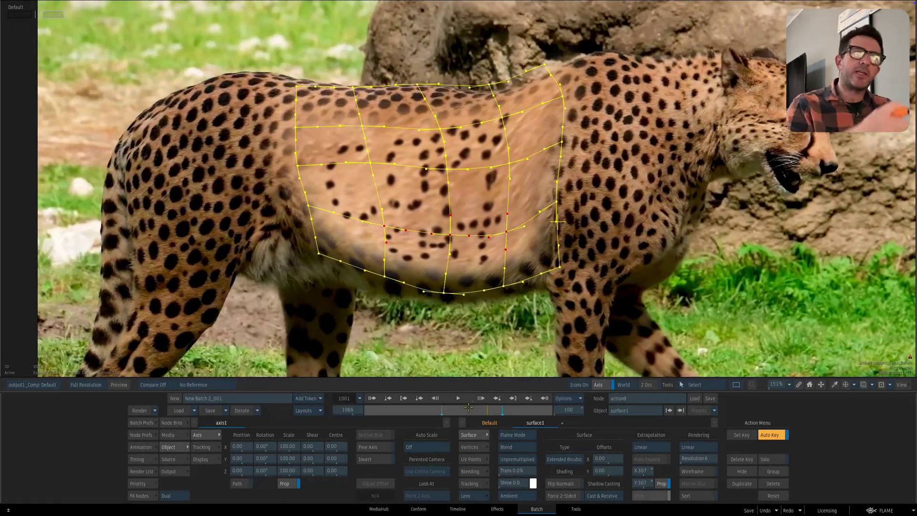
- Reposition the action9 node in the Batch schematic and reopen its surface view to inspect the warp at frame 1032
key(F4)
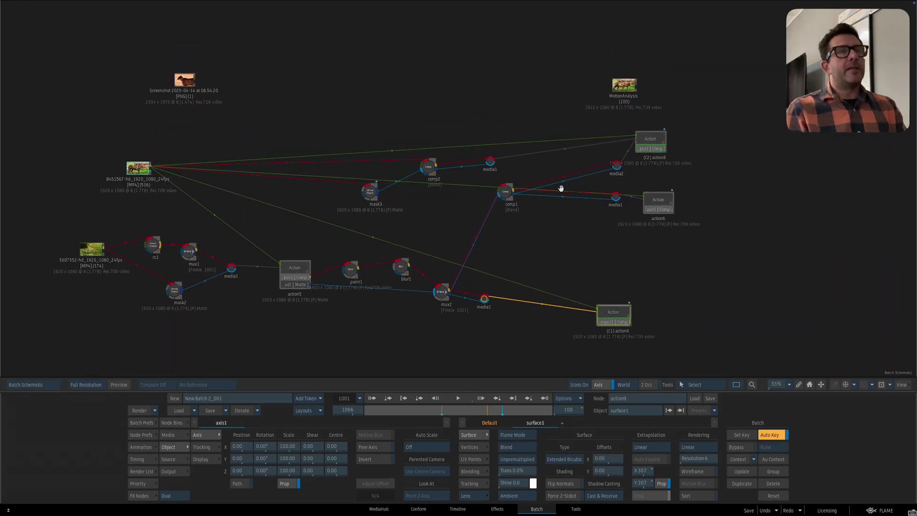
click(644, 130)
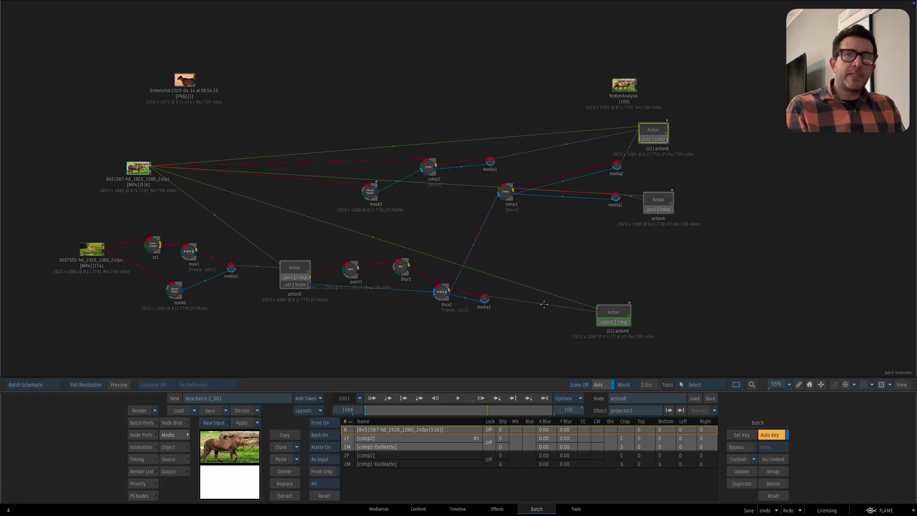
drag(609, 317, 587, 291)
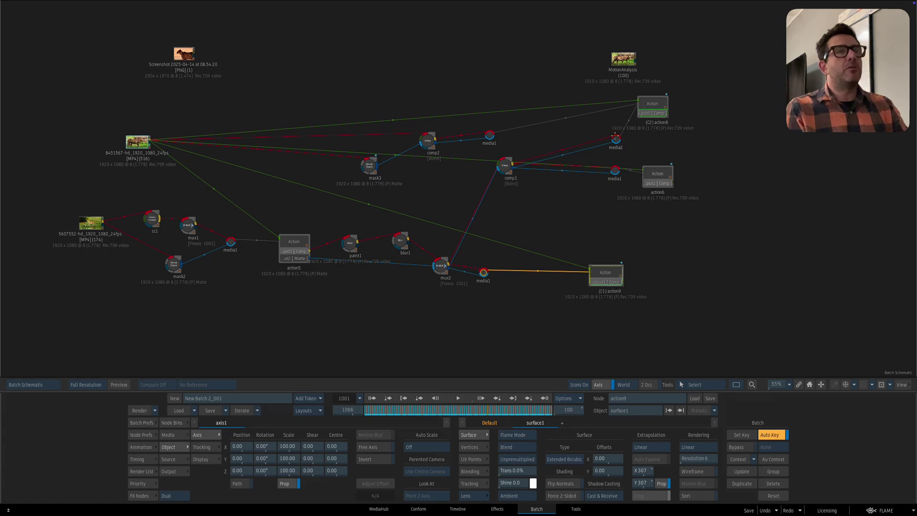
click(143, 495)
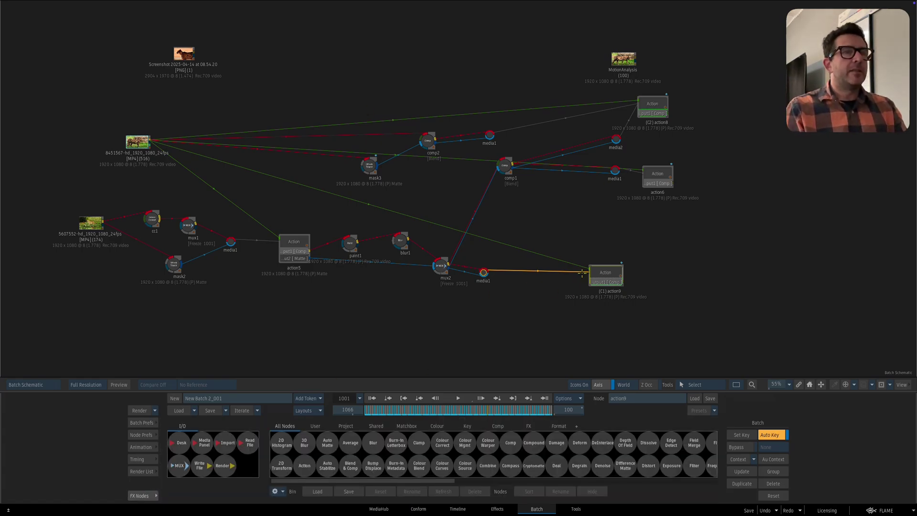
mouse_move(602, 273)
mouse_down()
mouse_move(609, 277)
mouse_move(598, 278)
mouse_up()
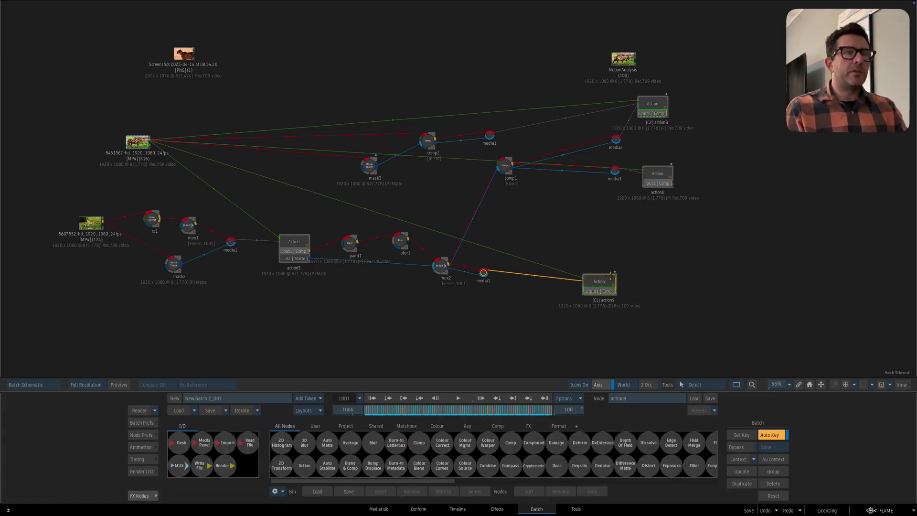
double_click(589, 274)
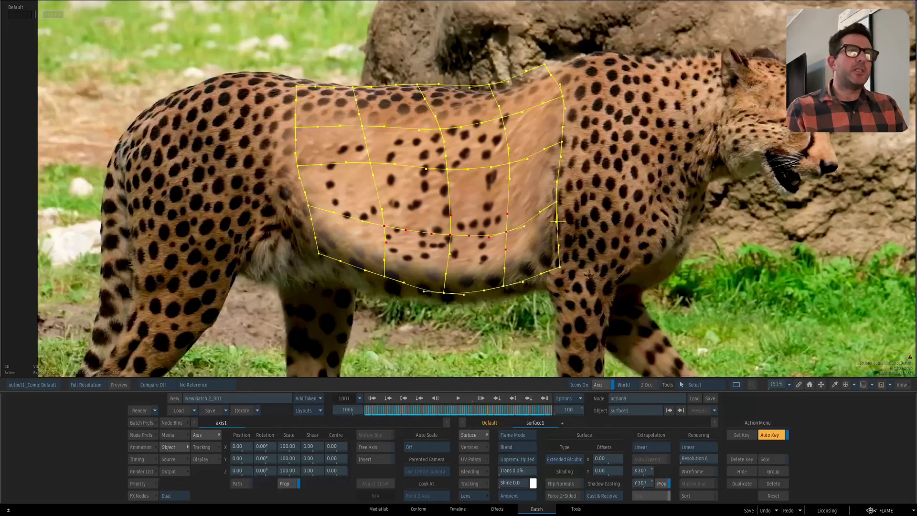
drag(538, 210, 471, 289)
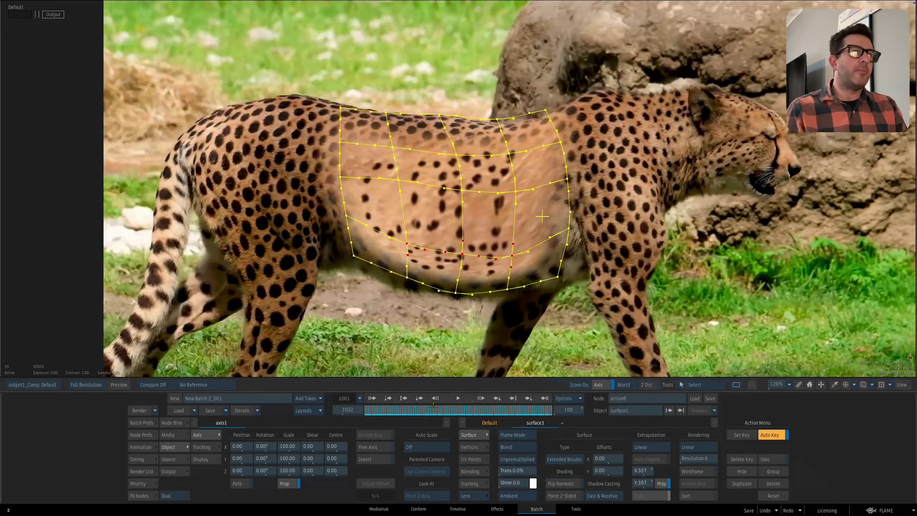